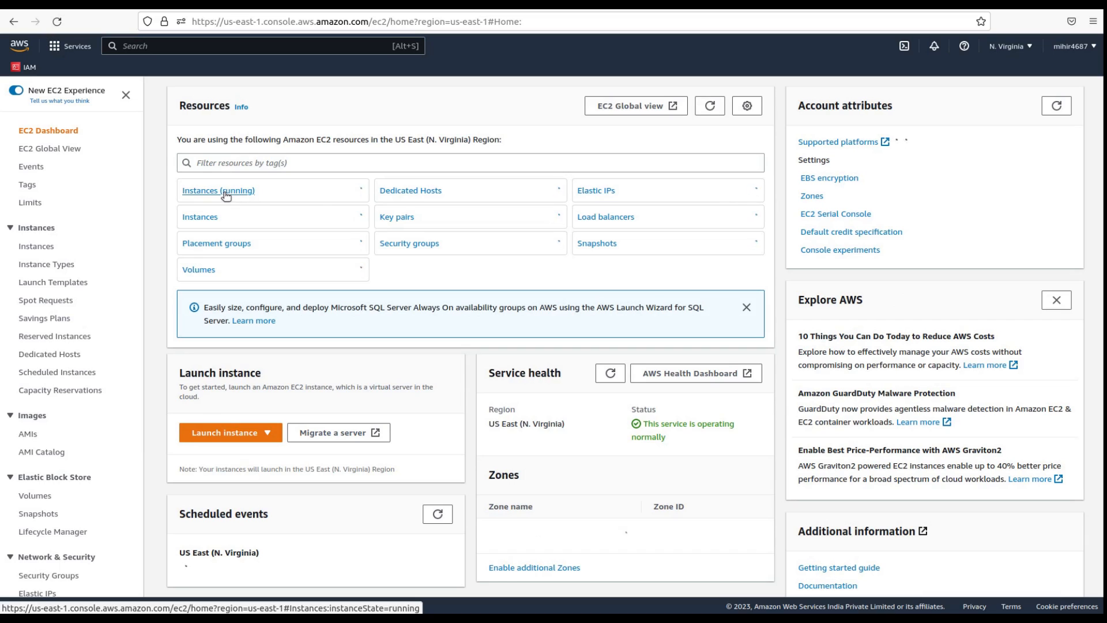
- Start launching a new EC2 instance from the running instances list and name it "Load Balancer Instance"
{"action": "left_click", "coordinate": [206, 194]}
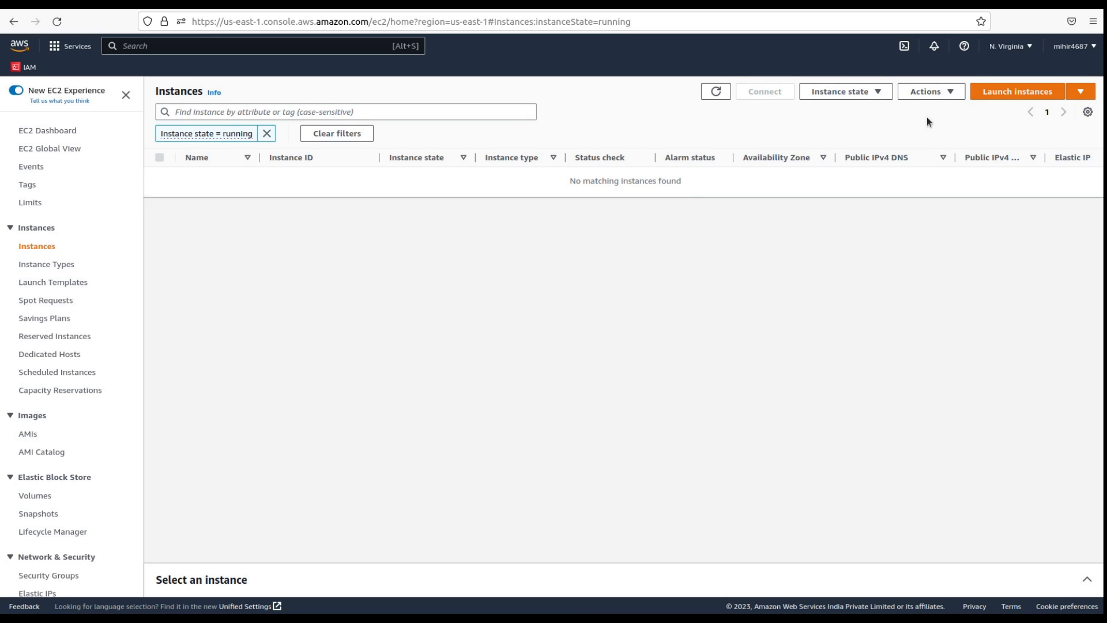
{"action": "left_click", "coordinate": [990, 92]}
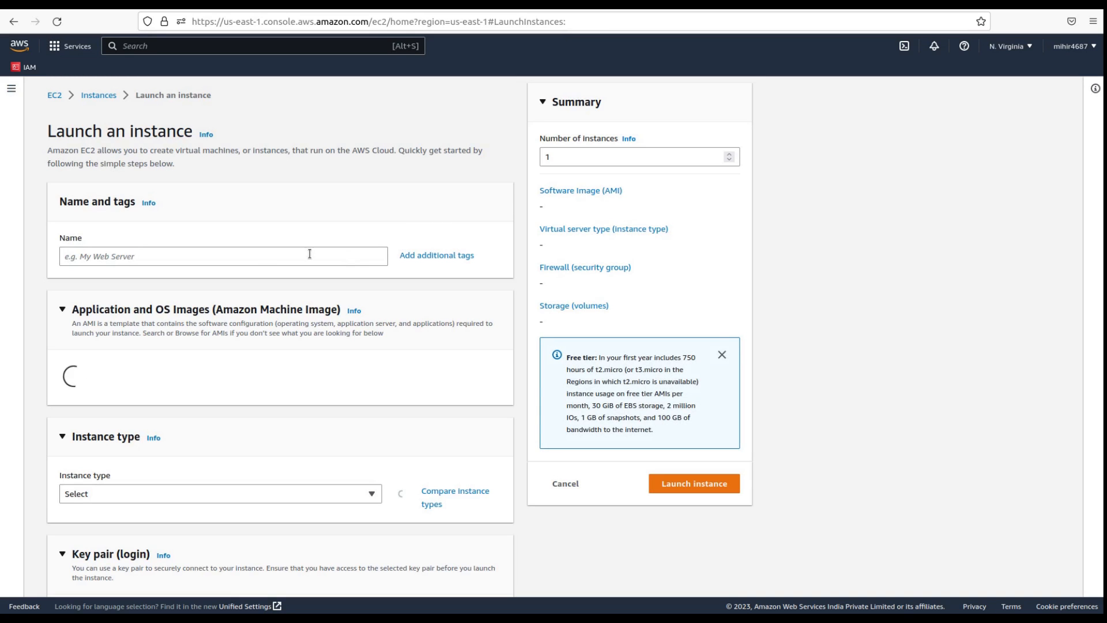
{"action": "left_click", "coordinate": [143, 254]}
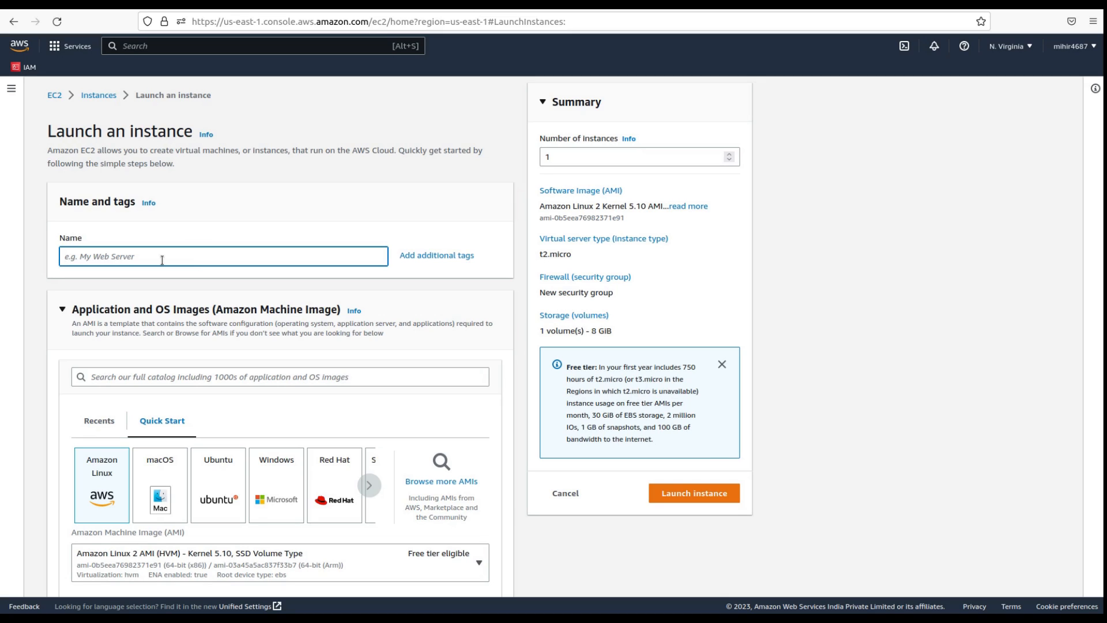
{"action": "type", "text": "Load Balancer Instance"}
{"action": "left_click", "coordinate": [41, 354]}
- Choose the Ubuntu Server 20.04 LTS (HVM), SSD Volume Type image for the instance
{"action": "scroll", "coordinate": [41, 354], "scroll_direction": "down", "scroll_amount": 2}
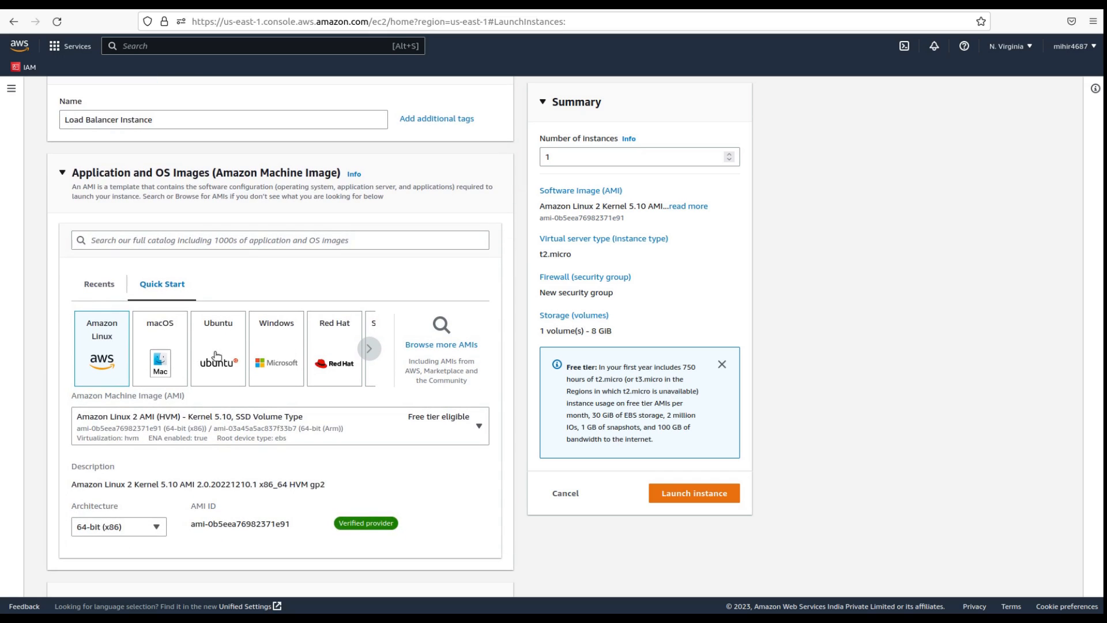
{"action": "left_click", "coordinate": [217, 354]}
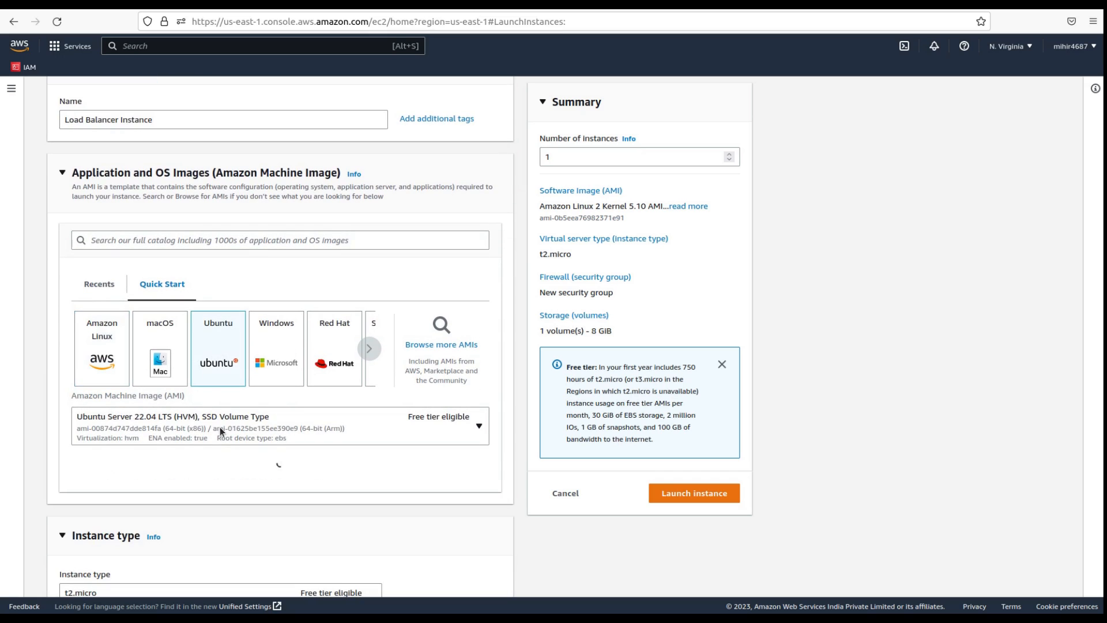
{"action": "left_click", "coordinate": [219, 427]}
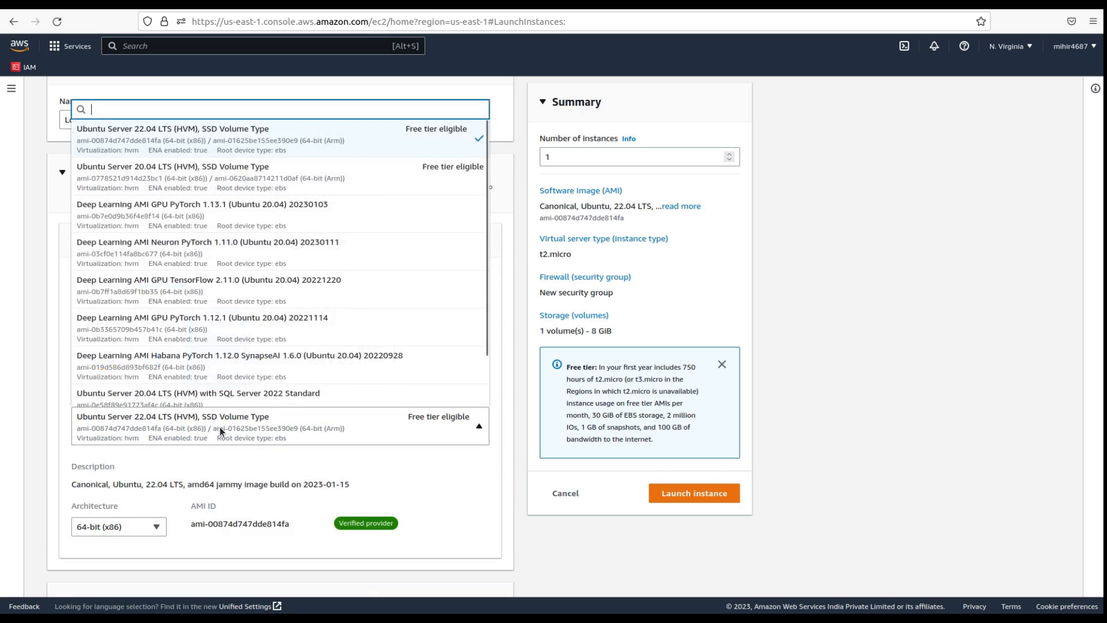
{"action": "left_click", "coordinate": [234, 177]}
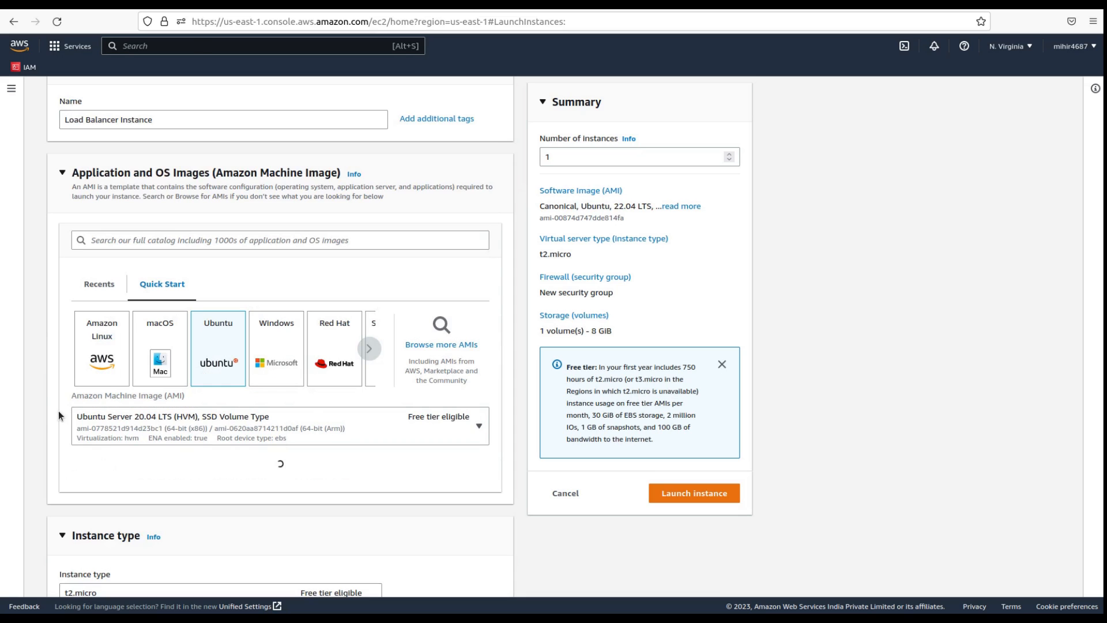
- Select the test-ec2-keys key pair and allow HTTP traffic from the internet in the new security group
{"action": "scroll", "coordinate": [58, 411], "scroll_direction": "down", "scroll_amount": 4}
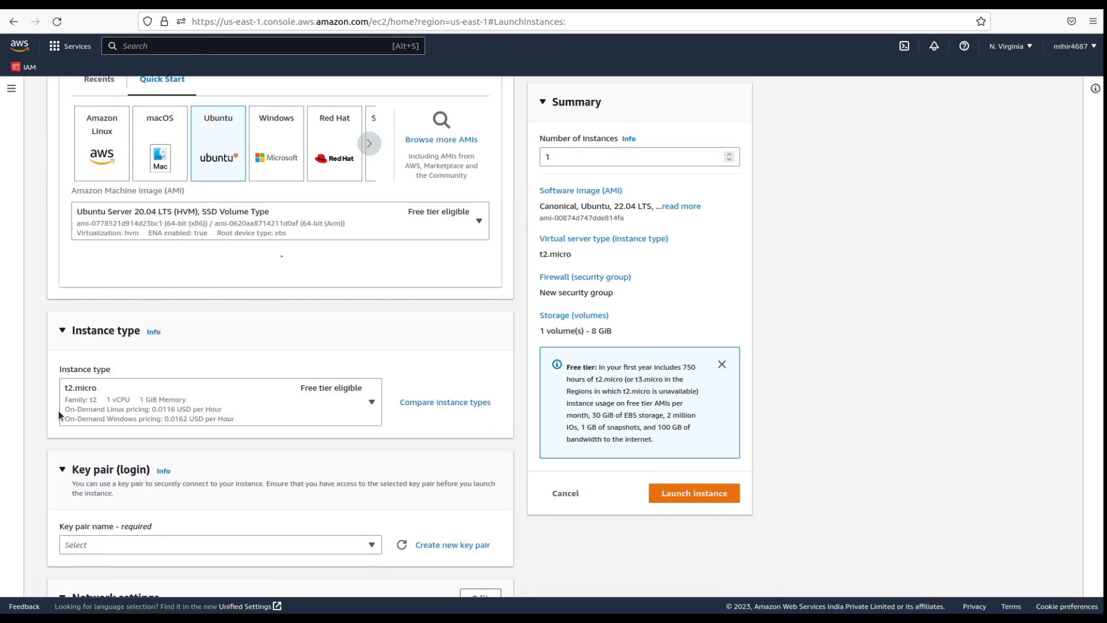
{"action": "scroll", "coordinate": [43, 347], "scroll_direction": "down", "scroll_amount": 4}
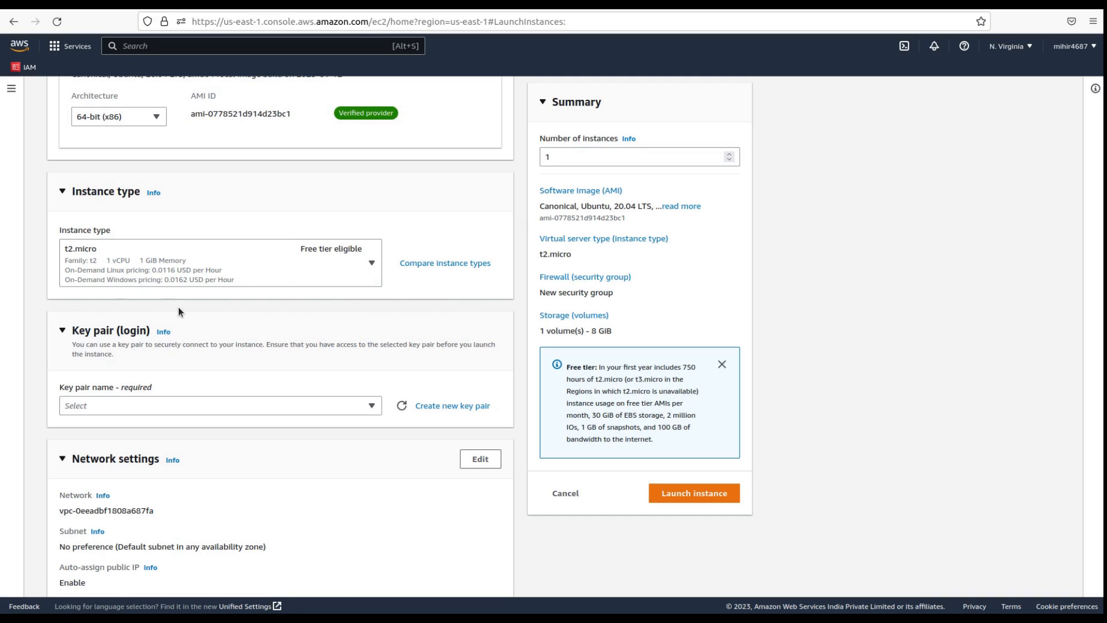
{"action": "scroll", "coordinate": [39, 365], "scroll_direction": "down", "scroll_amount": 4}
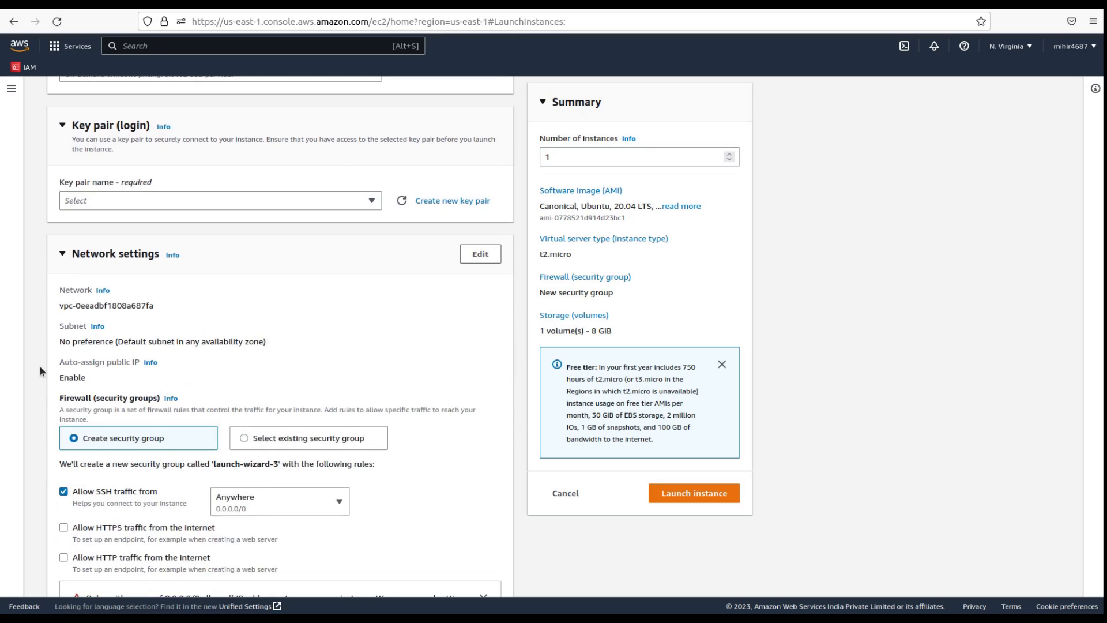
{"action": "left_click", "coordinate": [188, 200]}
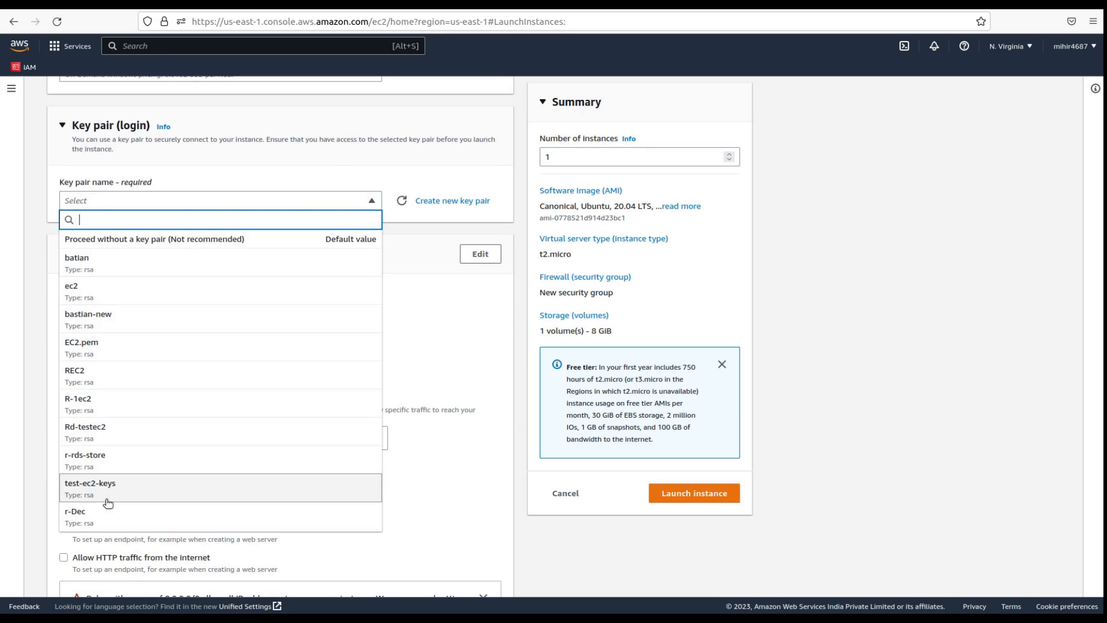
{"action": "left_click", "coordinate": [137, 494]}
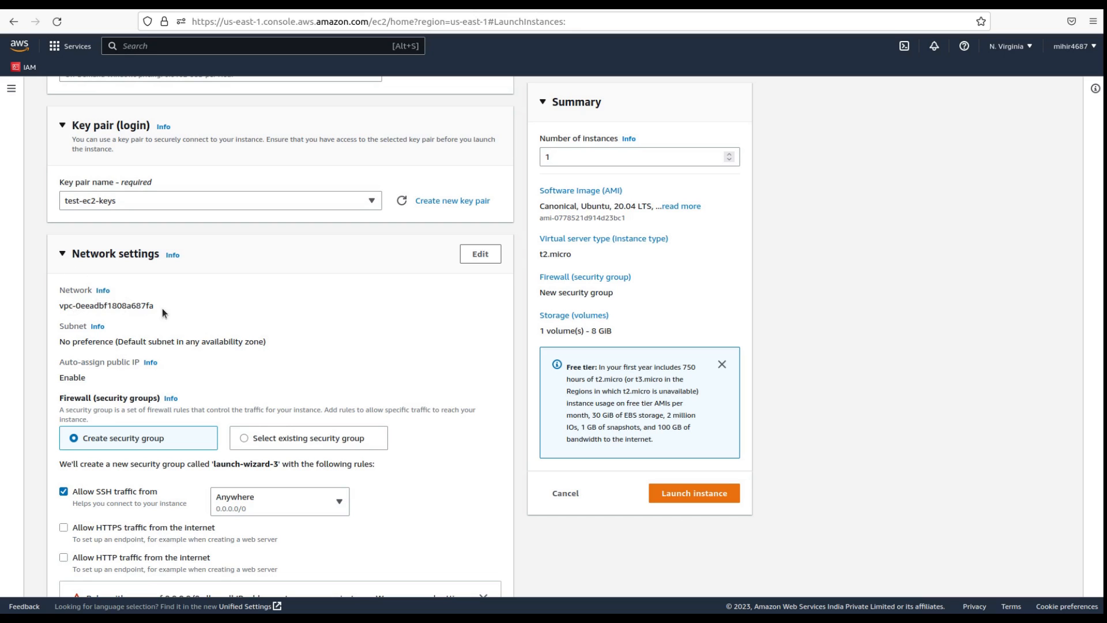
{"action": "scroll", "coordinate": [161, 308], "scroll_direction": "down", "scroll_amount": 3}
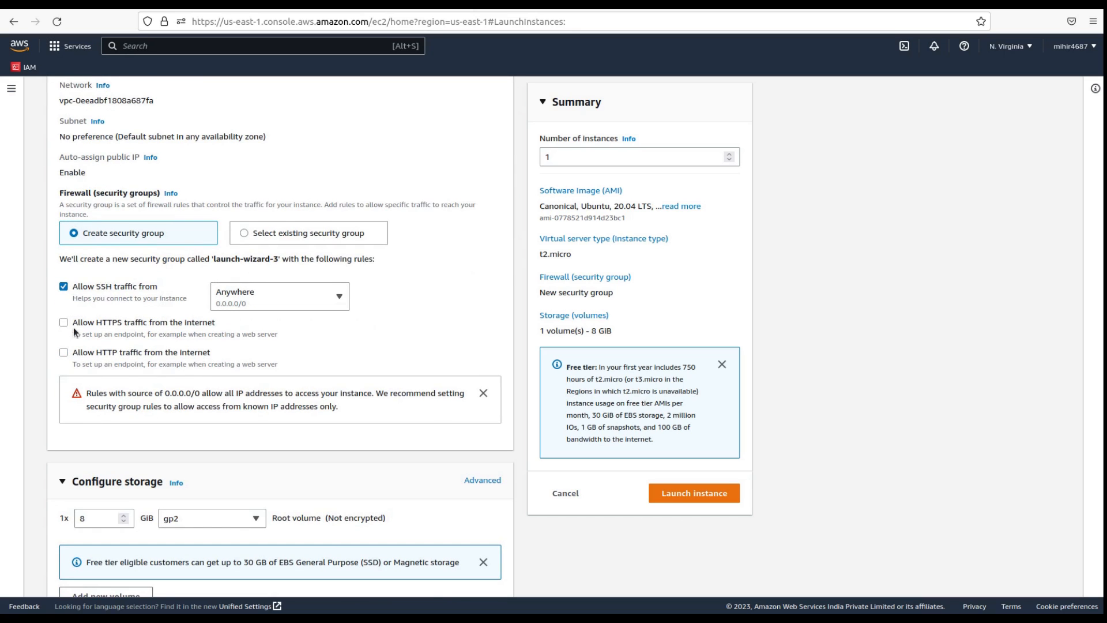
{"action": "left_click", "coordinate": [64, 353]}
- Expand the instance's advanced details and place the cursor in the empty User data field
{"action": "scroll", "coordinate": [263, 378], "scroll_direction": "down", "scroll_amount": 2}
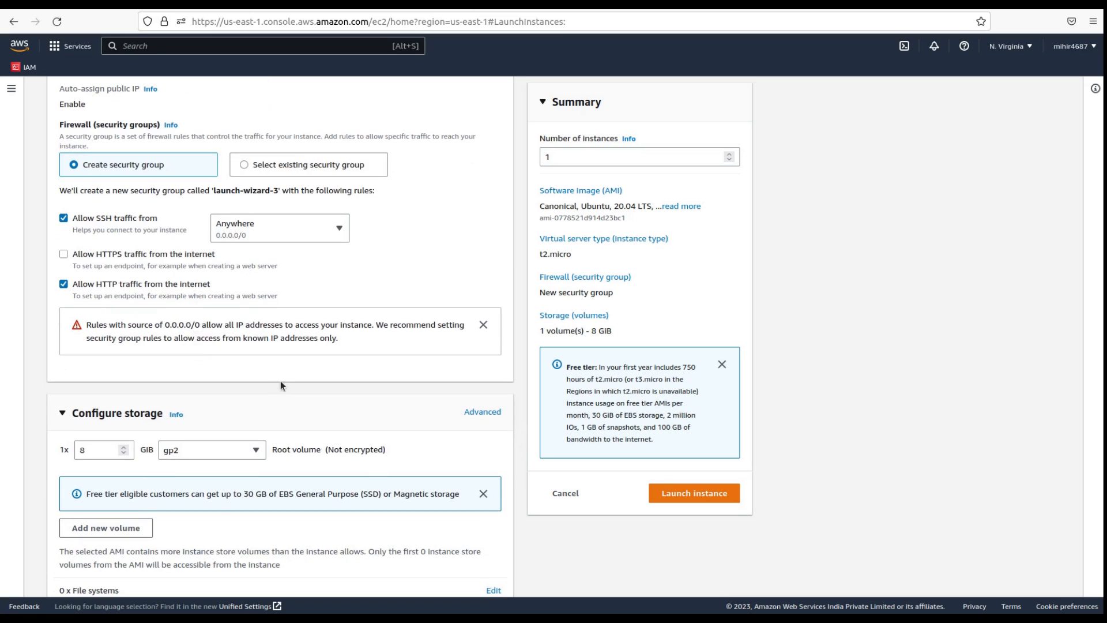
{"action": "scroll", "coordinate": [188, 381], "scroll_direction": "down", "scroll_amount": 2}
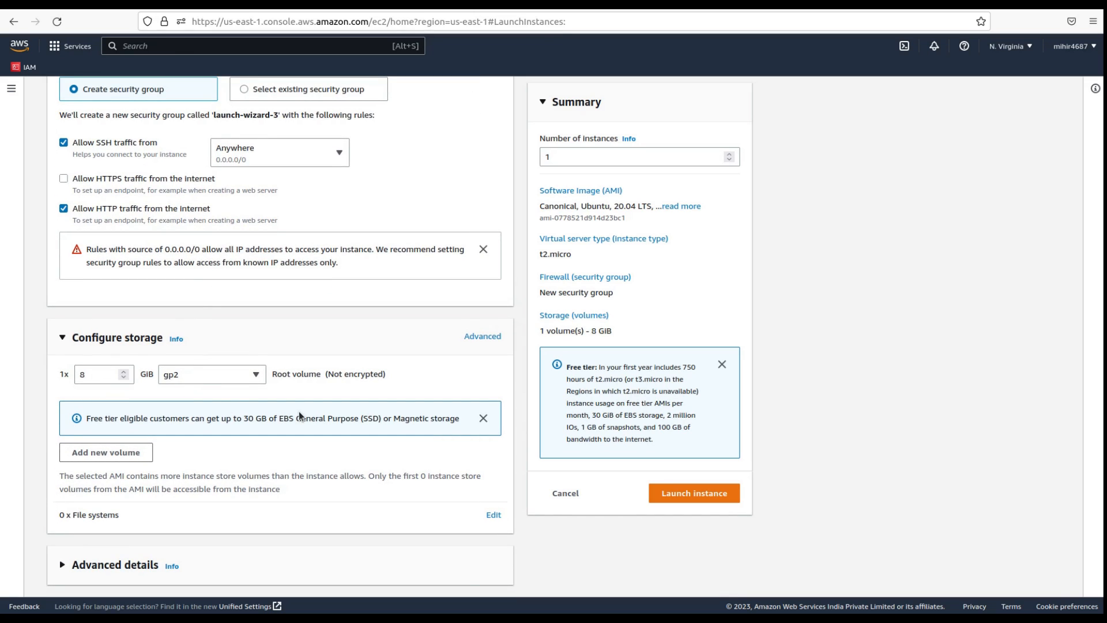
{"action": "left_click", "coordinate": [105, 564]}
{"action": "scroll", "coordinate": [256, 519], "scroll_direction": "down", "scroll_amount": 15}
{"action": "scroll", "coordinate": [255, 517], "scroll_direction": "down", "scroll_amount": 20}
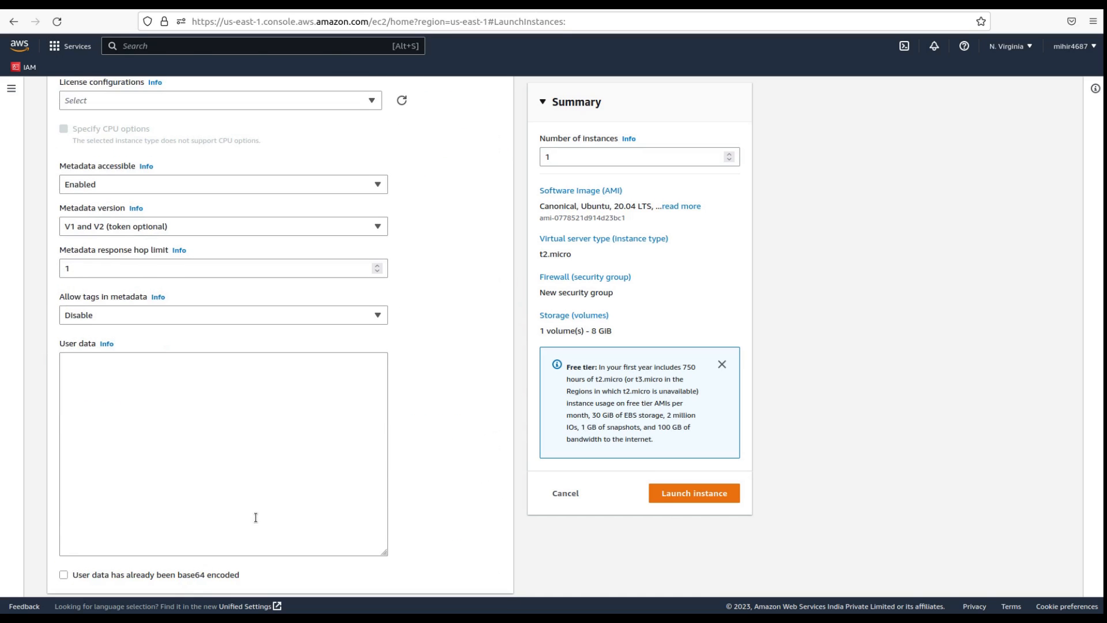
{"action": "scroll", "coordinate": [255, 517], "scroll_direction": "down", "scroll_amount": 1}
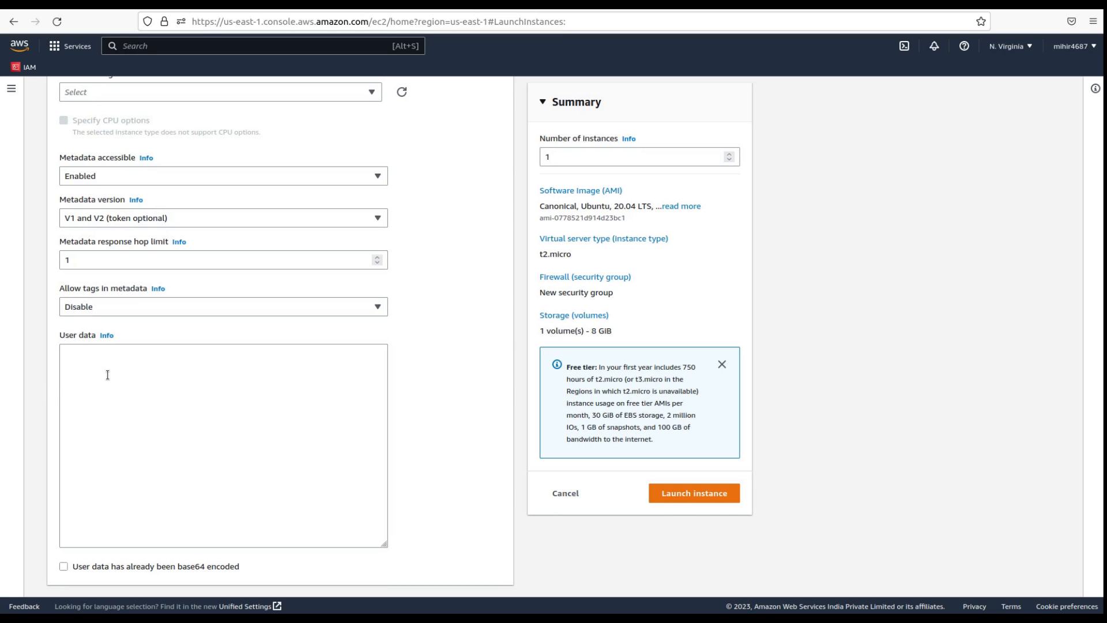
{"action": "left_click", "coordinate": [116, 390]}
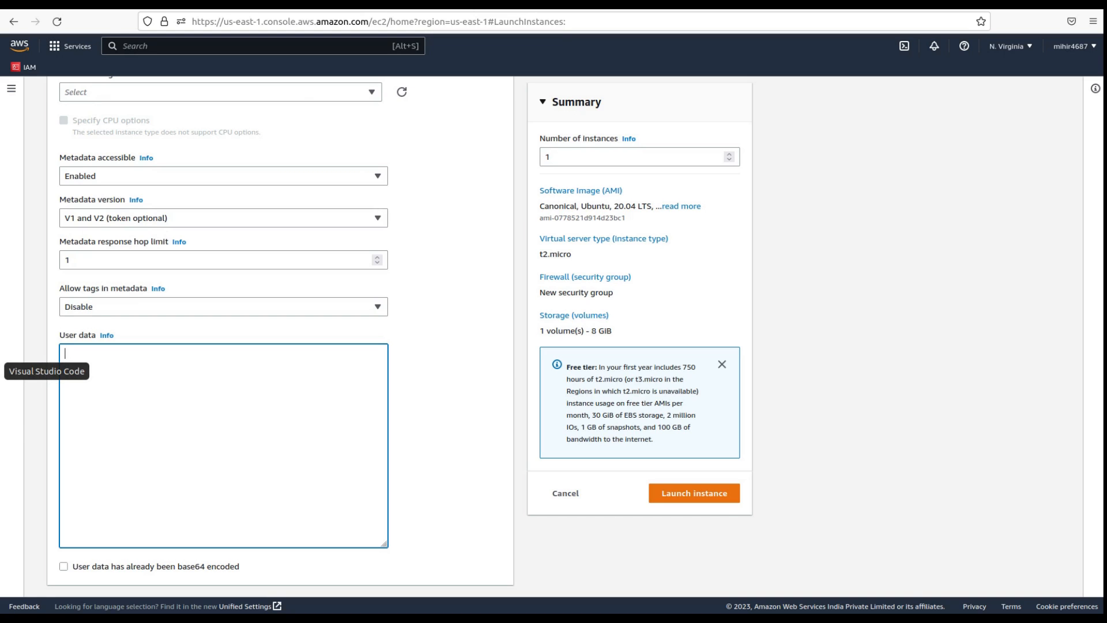
- Switch to Visual Studio Code and copy the whole bash script that installs Apache and writes index.html
{"action": "left_click", "coordinate": [3, 371]}
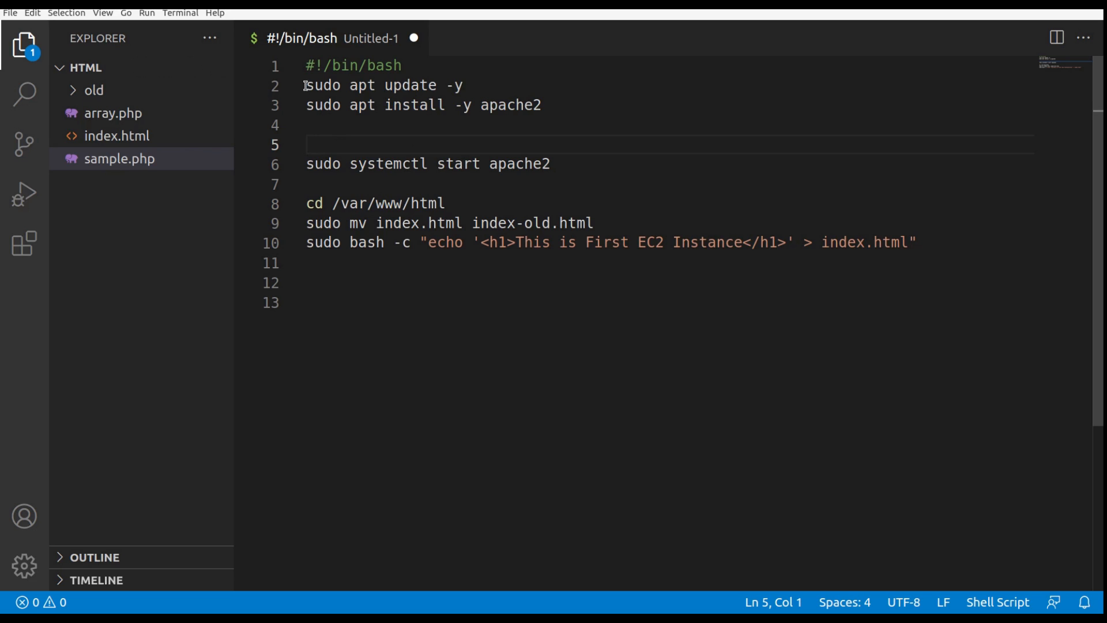
{"action": "left_click", "coordinate": [307, 65]}
{"action": "left_click_drag", "start_coordinate": [306, 66], "coordinate": [947, 253]}
{"action": "key", "text": "ctrl+c"}
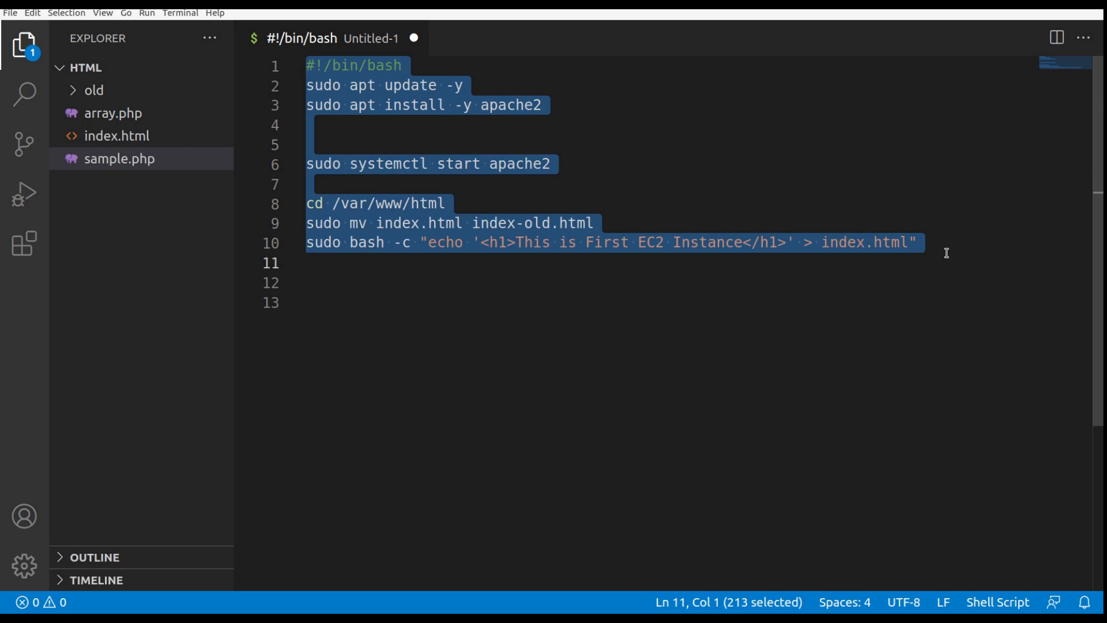
- Back in the AWS console, paste the script into User data and remove one blank line after the apache2 install command
{"action": "key", "text": "alt+Tab"}
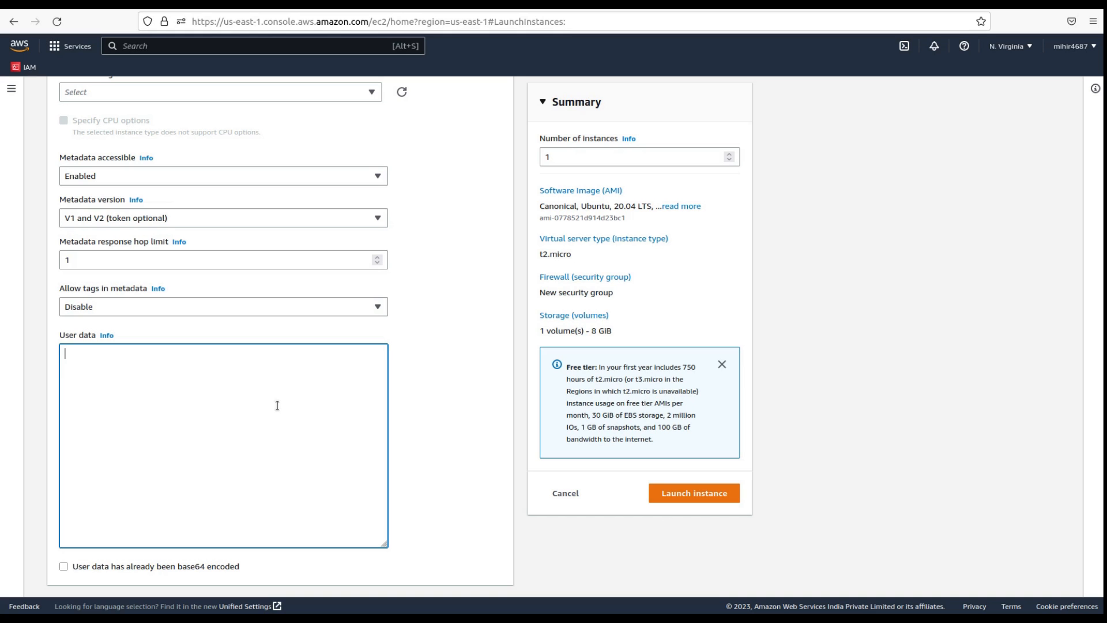
{"action": "key", "text": "ctrl+v"}
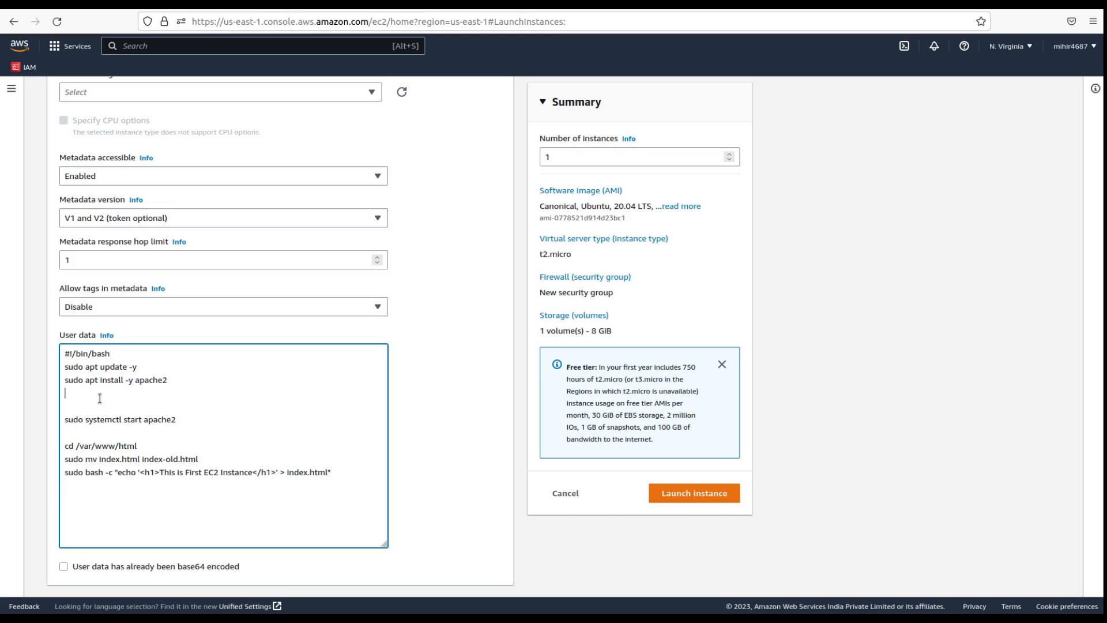
{"action": "key", "text": "BackSpace"}
- Review the user data script's commands, from the package update and Apache start to the index.html heading text
{"action": "left_click_drag", "start_coordinate": [64, 367], "coordinate": [132, 371]}
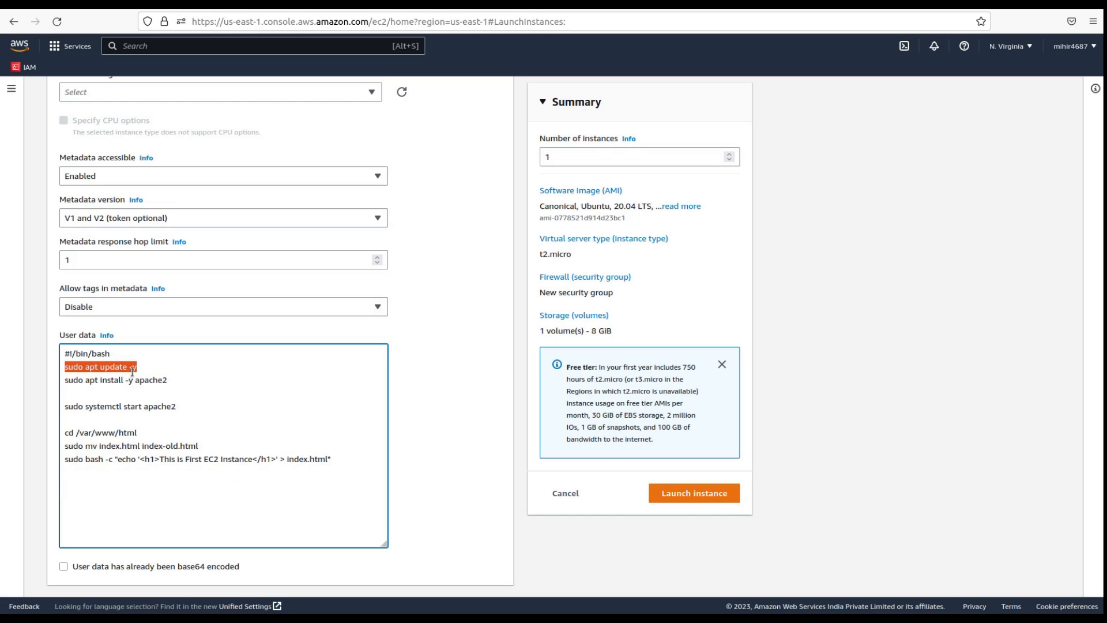
{"action": "left_click", "coordinate": [132, 371]}
{"action": "left_click_drag", "start_coordinate": [64, 380], "coordinate": [180, 379]}
{"action": "left_click_drag", "start_coordinate": [64, 407], "coordinate": [185, 407]}
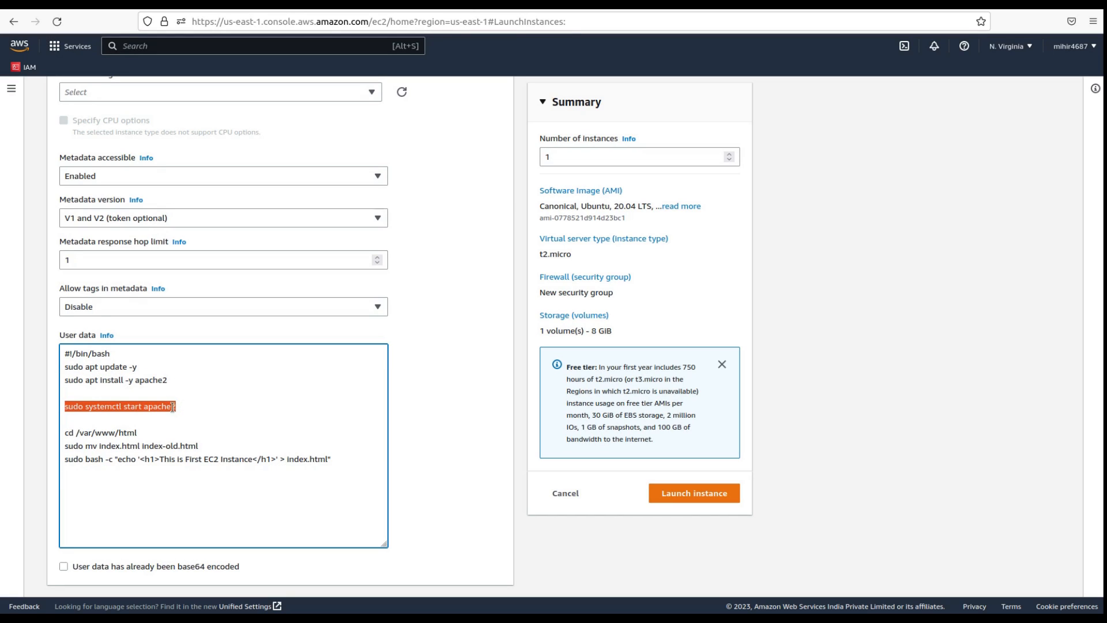
{"action": "left_click", "coordinate": [190, 410]}
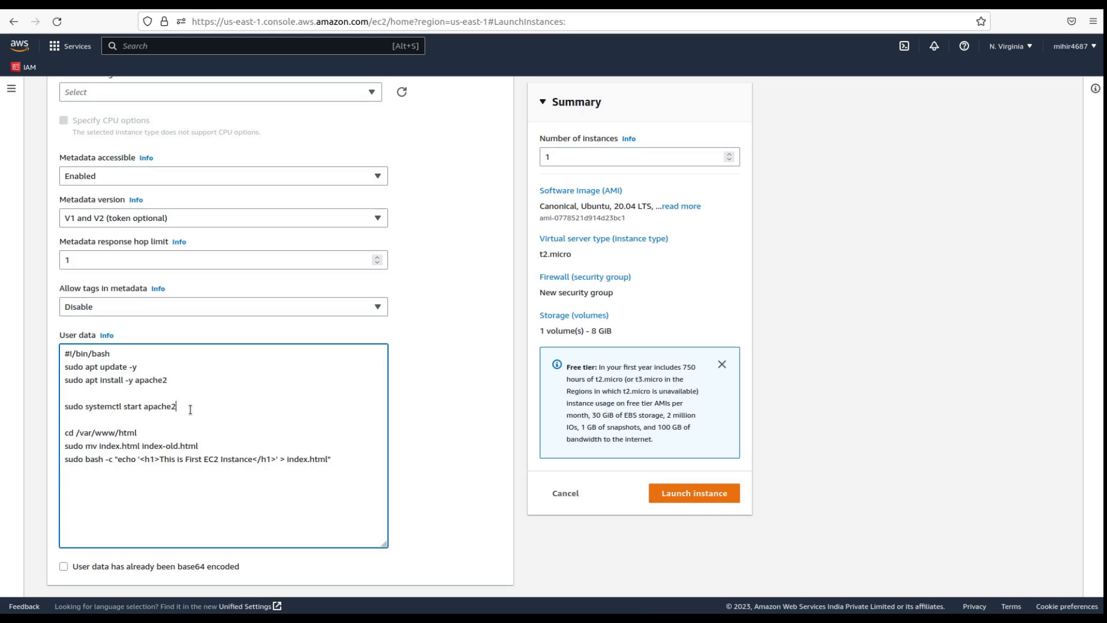
{"action": "left_click_drag", "start_coordinate": [65, 433], "coordinate": [142, 431]}
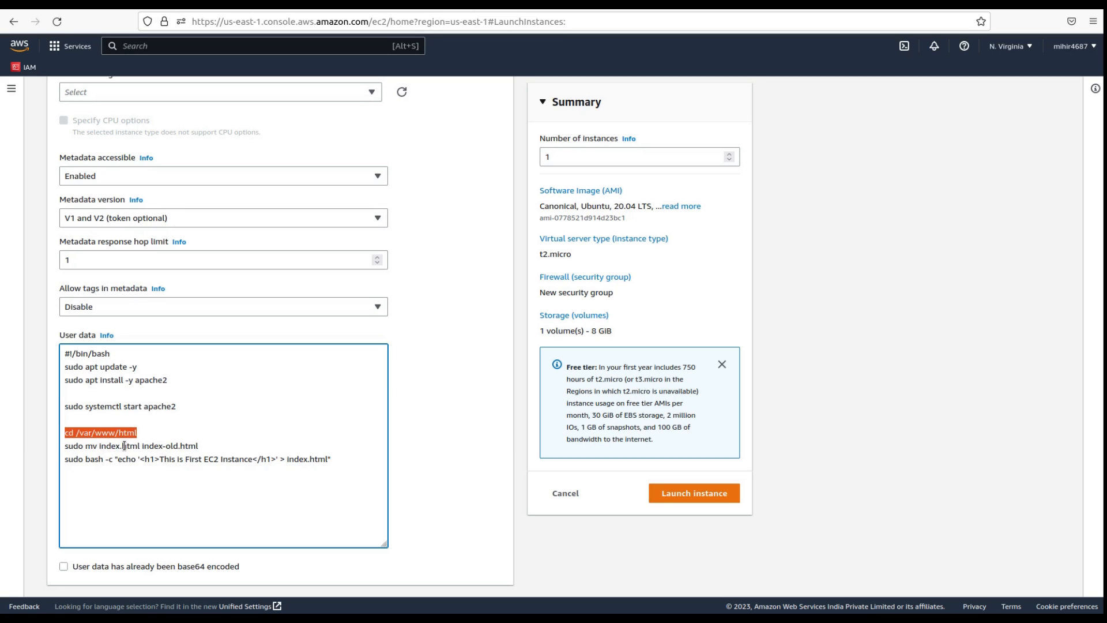
{"action": "left_click_drag", "start_coordinate": [143, 446], "coordinate": [196, 445]}
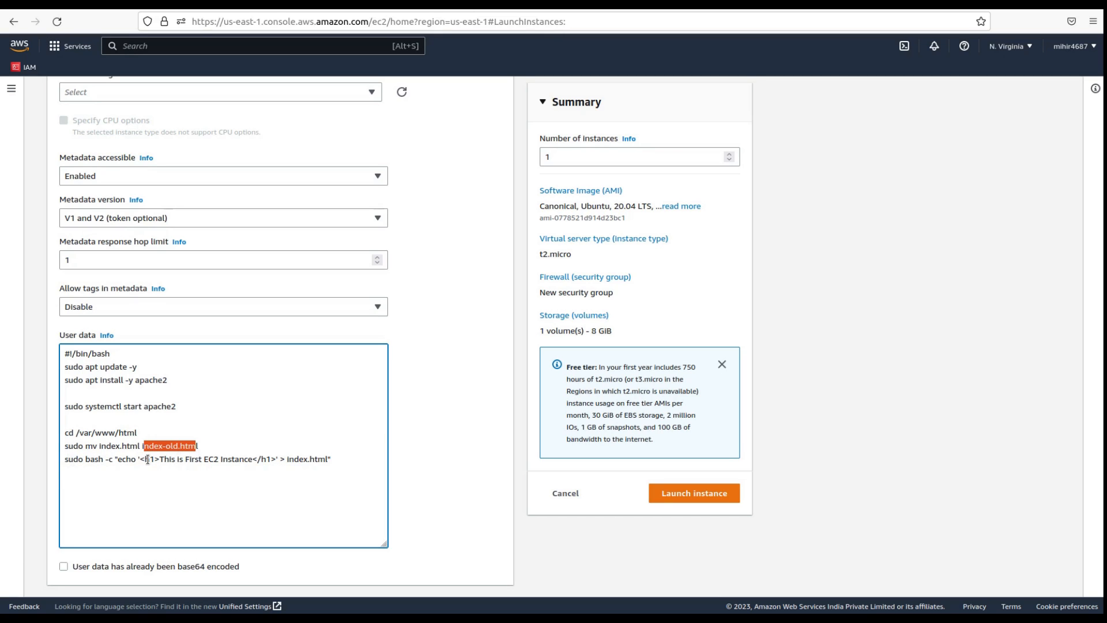
{"action": "left_click_drag", "start_coordinate": [140, 459], "coordinate": [274, 459]}
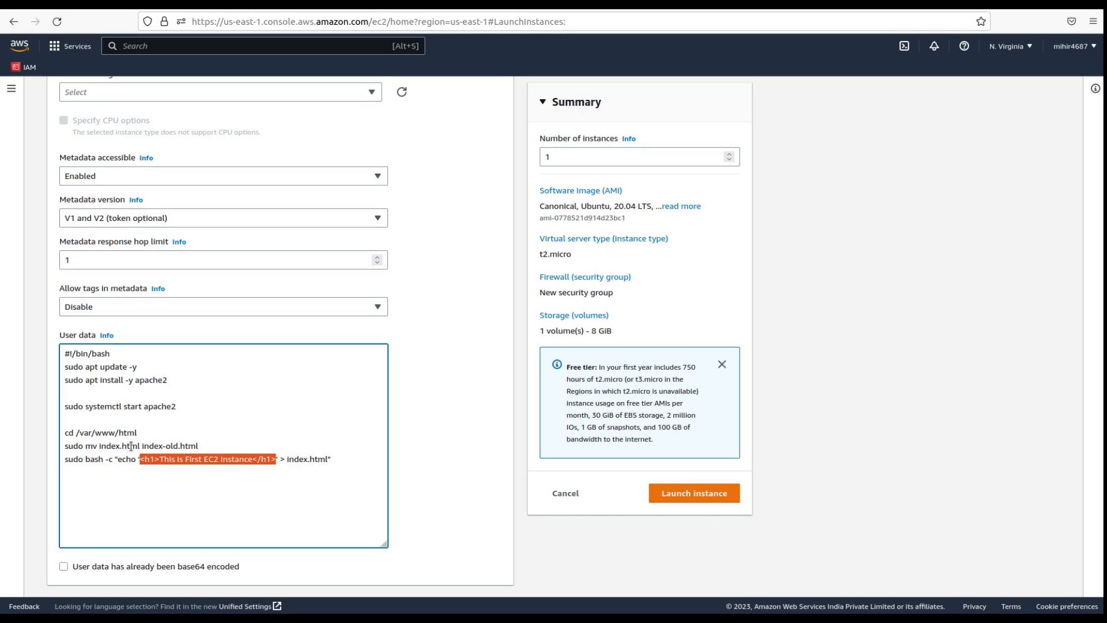
{"action": "left_click", "coordinate": [175, 458]}
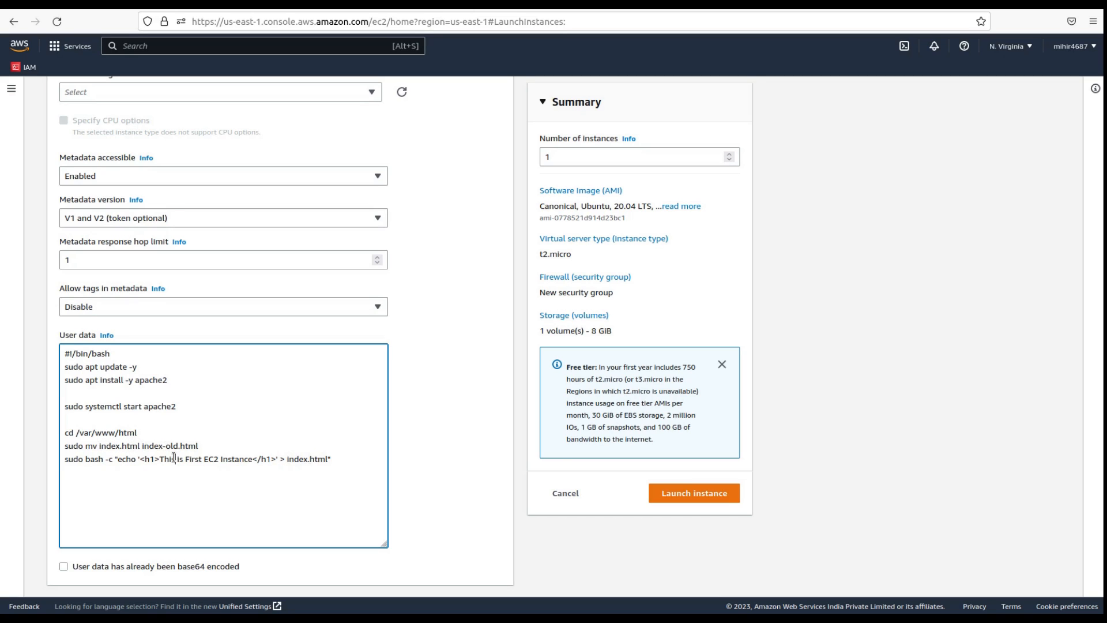
{"action": "left_click_drag", "start_coordinate": [159, 459], "coordinate": [254, 459]}
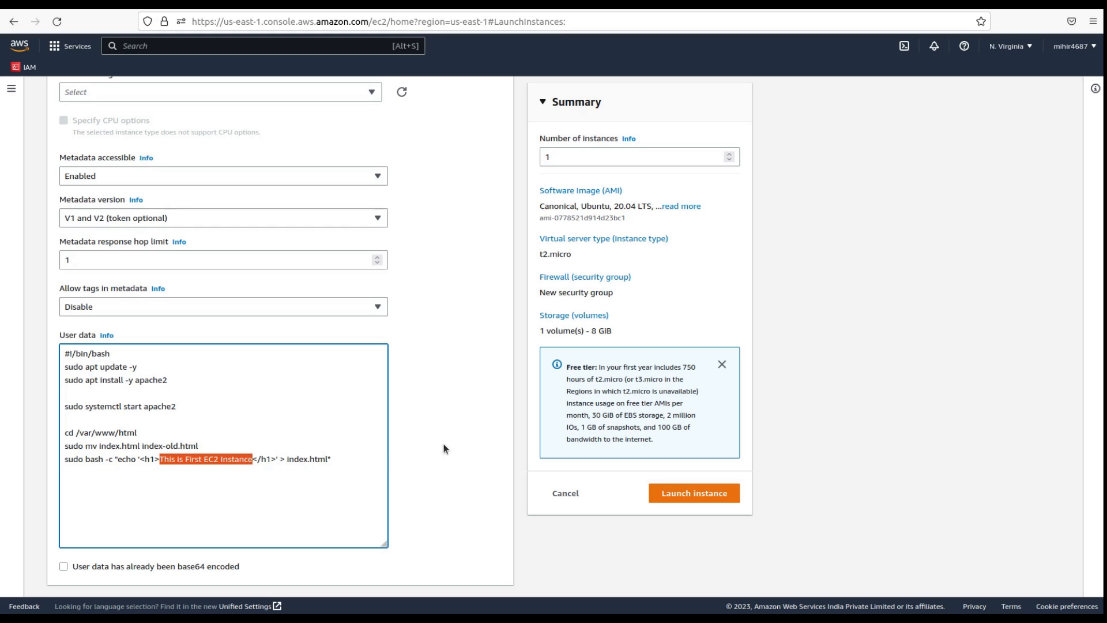
- Launch the configured Load Balancer Instance
{"action": "scroll", "coordinate": [444, 444], "scroll_direction": "up", "scroll_amount": 5}
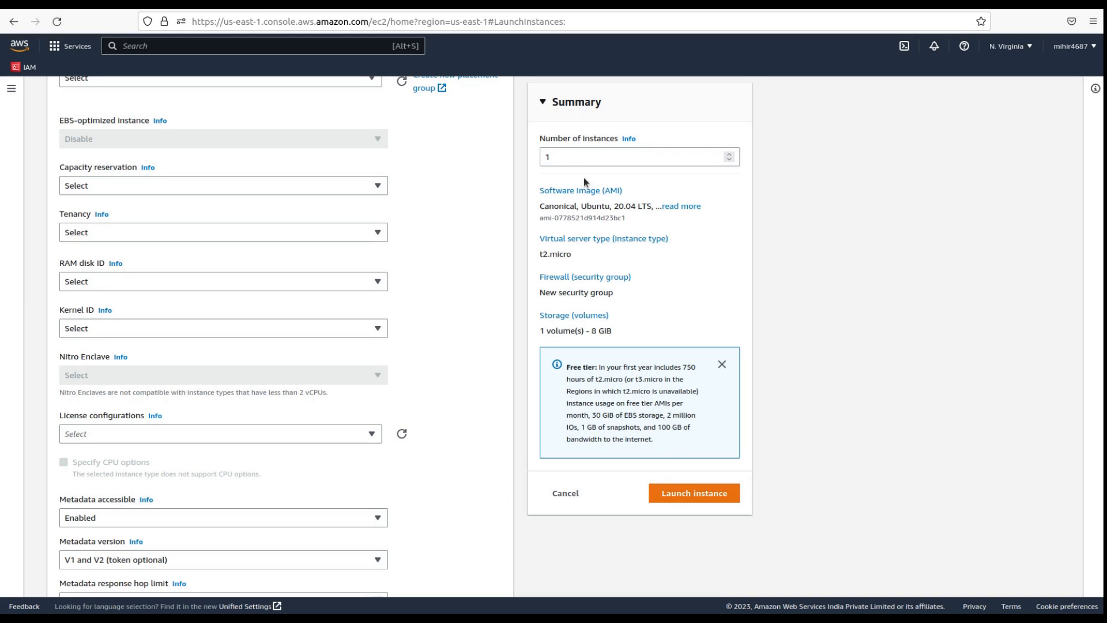
{"action": "left_click", "coordinate": [690, 492]}
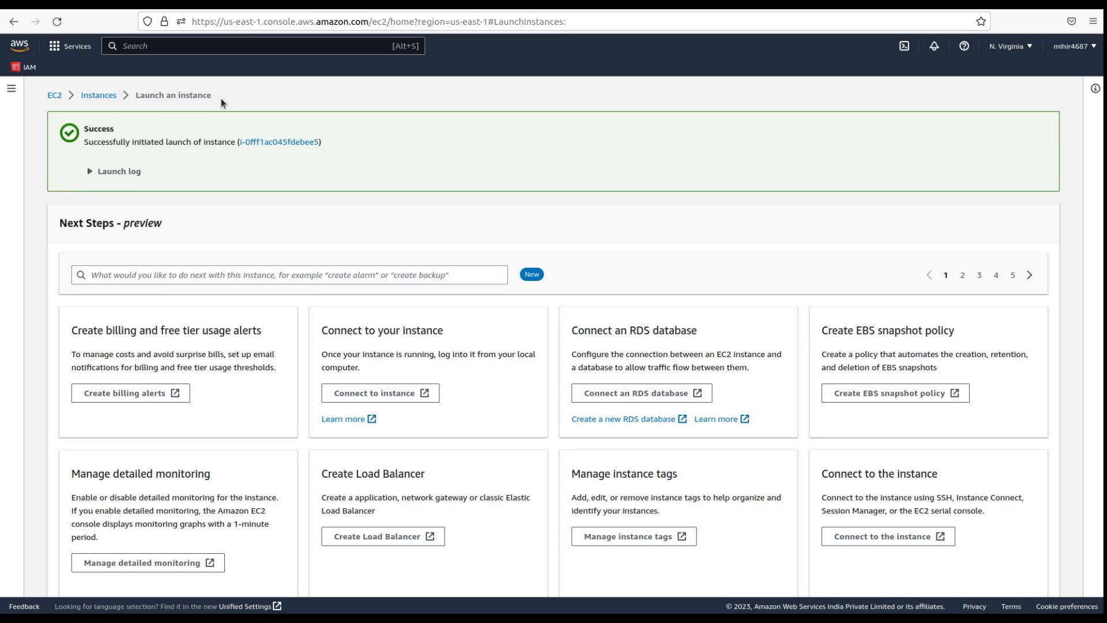
- Return to the instances list and start a new instance launch named "ALB Instance 2"
{"action": "left_click", "coordinate": [98, 95]}
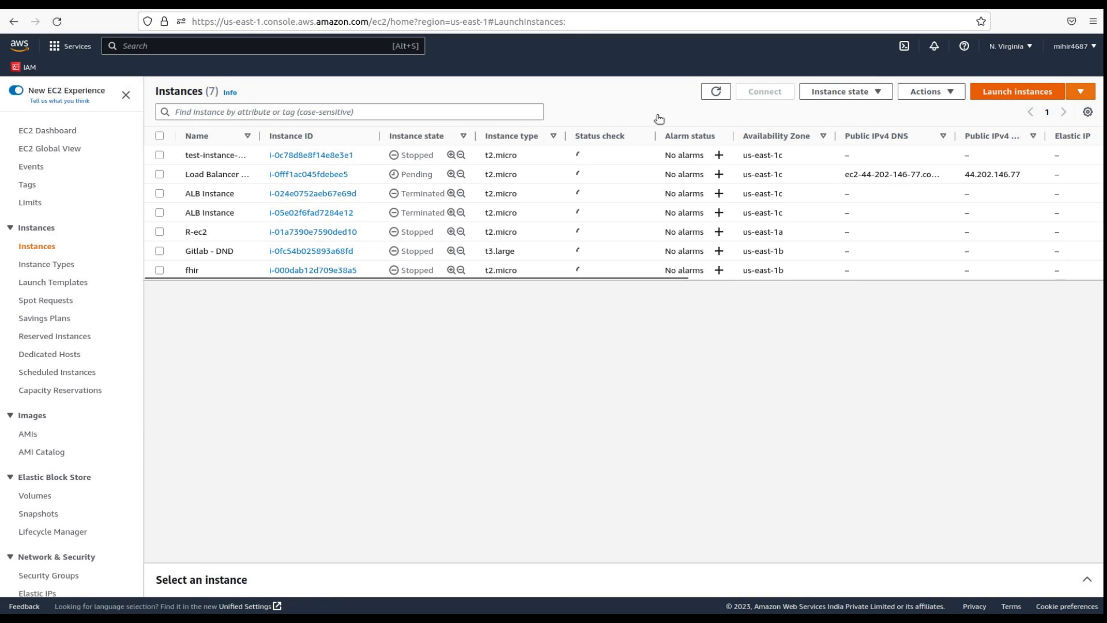
{"action": "left_click", "coordinate": [1028, 92]}
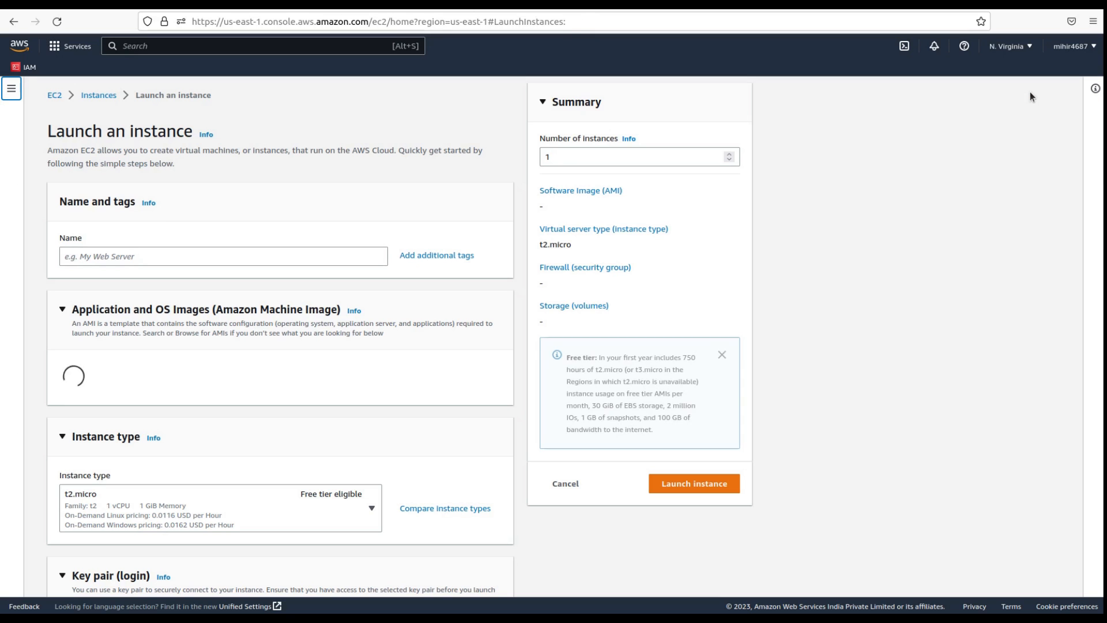
{"action": "left_click", "coordinate": [121, 258]}
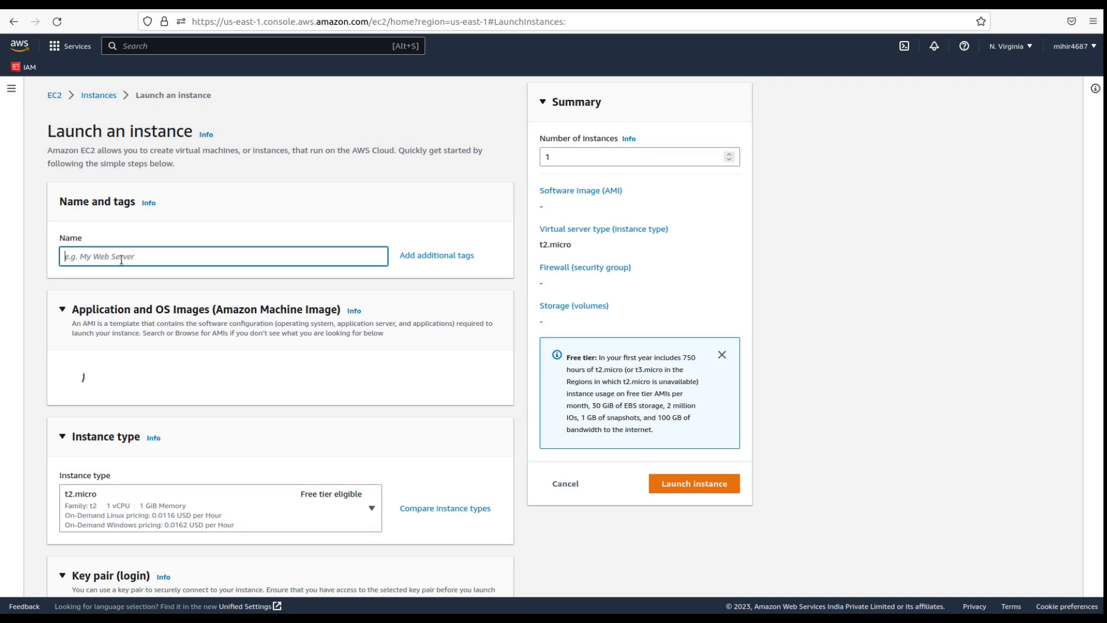
{"action": "type", "text": "ALB I"}
{"action": "type", "text": "nstance 2"}
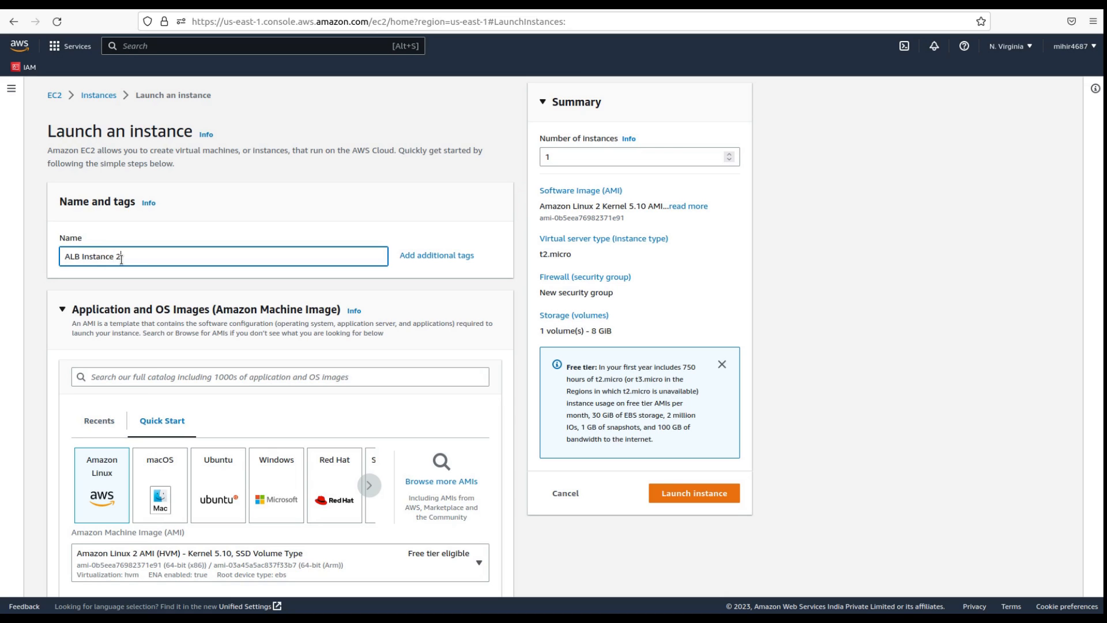
- Choose the Ubuntu Server 20.04 LTS (HVM), SSD Volume Type image for the new instance
{"action": "scroll", "coordinate": [37, 311], "scroll_direction": "down", "scroll_amount": 2}
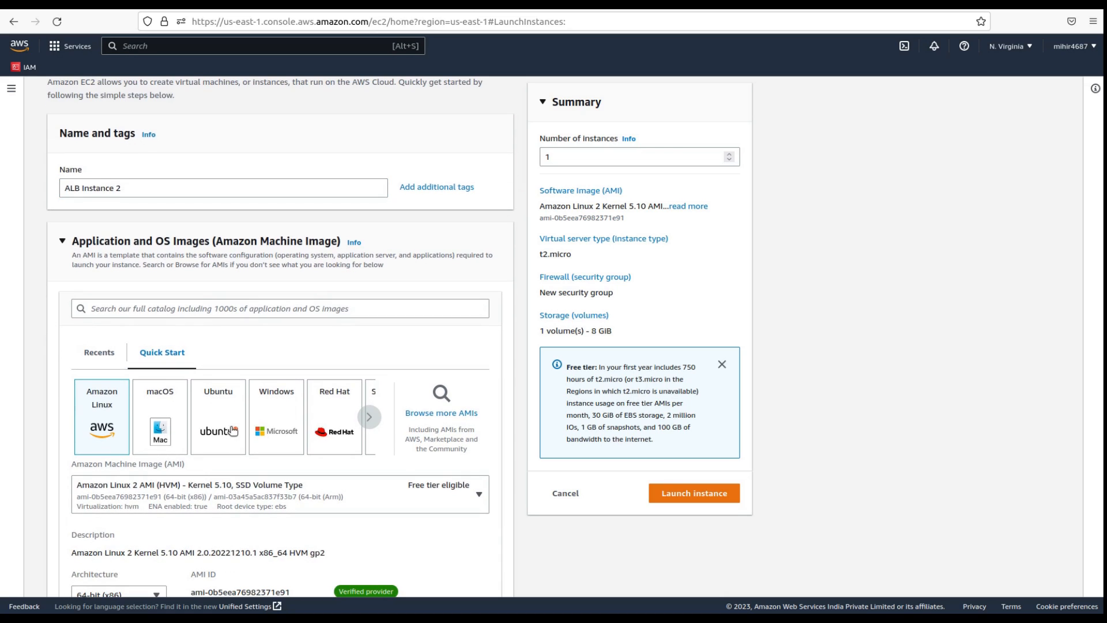
{"action": "scroll", "coordinate": [233, 430], "scroll_direction": "down", "scroll_amount": 8}
{"action": "left_click", "coordinate": [221, 169]}
{"action": "left_click", "coordinate": [281, 233]}
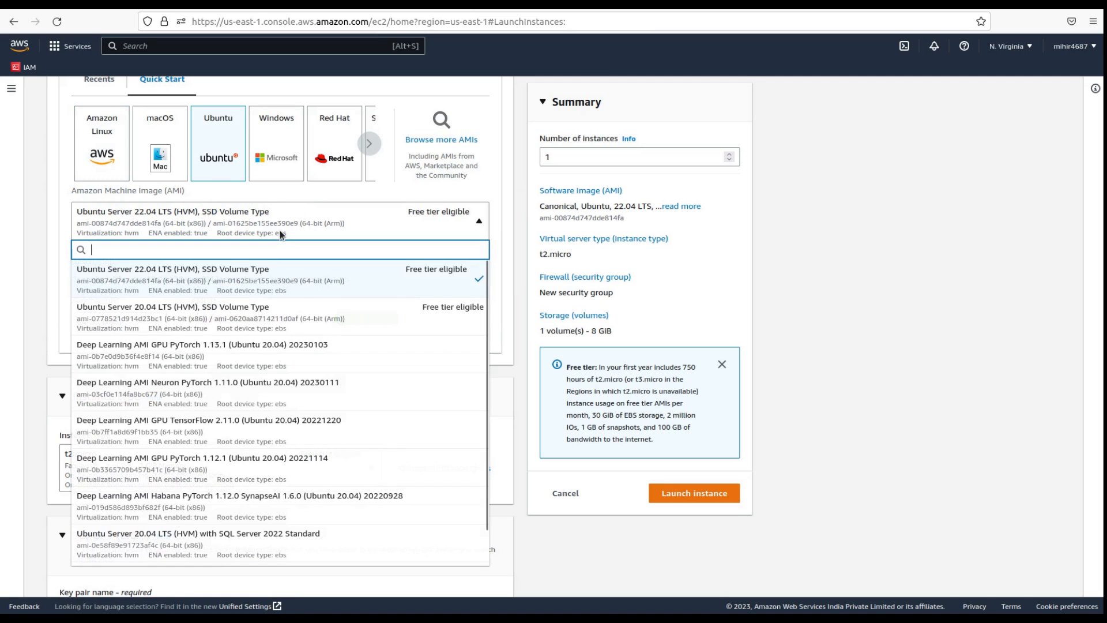
{"action": "left_click", "coordinate": [241, 311]}
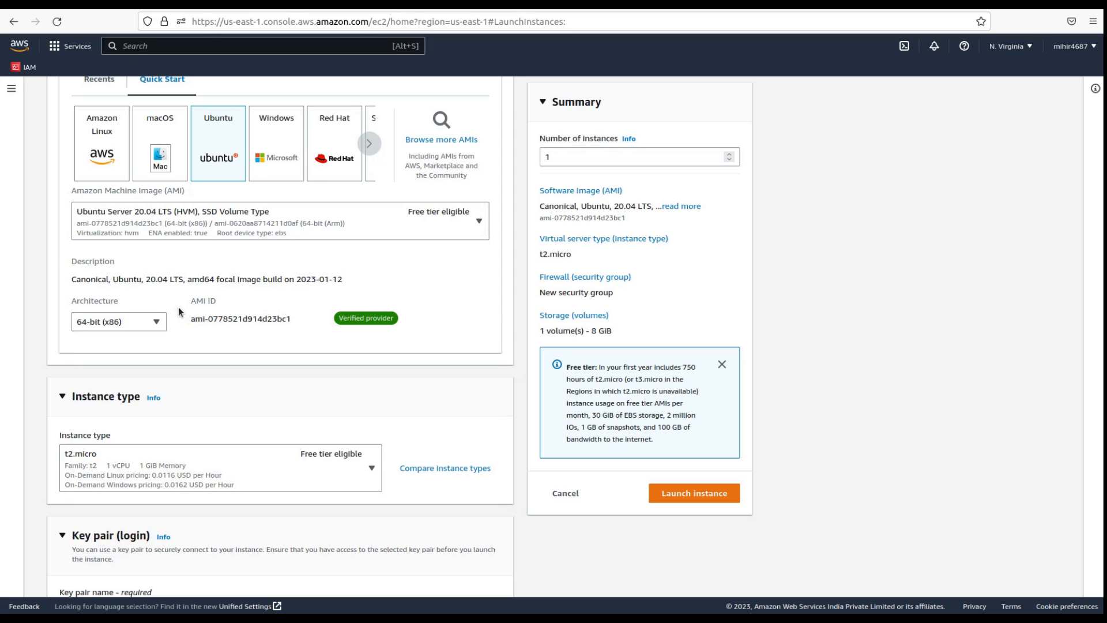
- Assign the test-ec2-keys key pair and allow HTTP traffic from the internet in the new security group
{"action": "scroll", "coordinate": [209, 383], "scroll_direction": "down", "scroll_amount": 5}
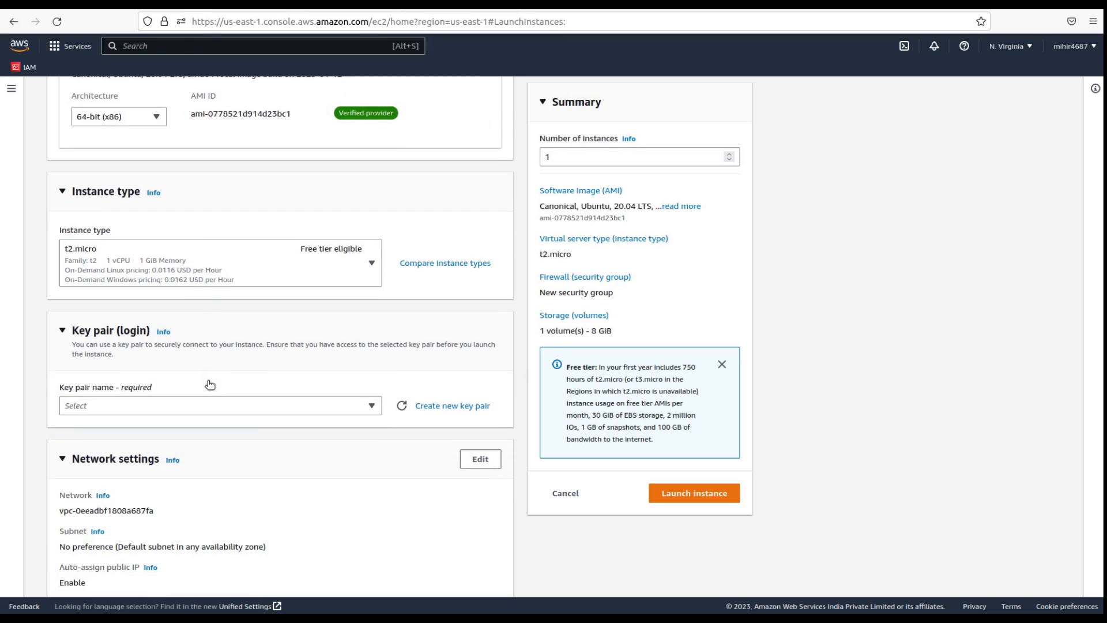
{"action": "left_click", "coordinate": [136, 402]}
{"action": "scroll", "coordinate": [126, 518], "scroll_direction": "down", "scroll_amount": 5}
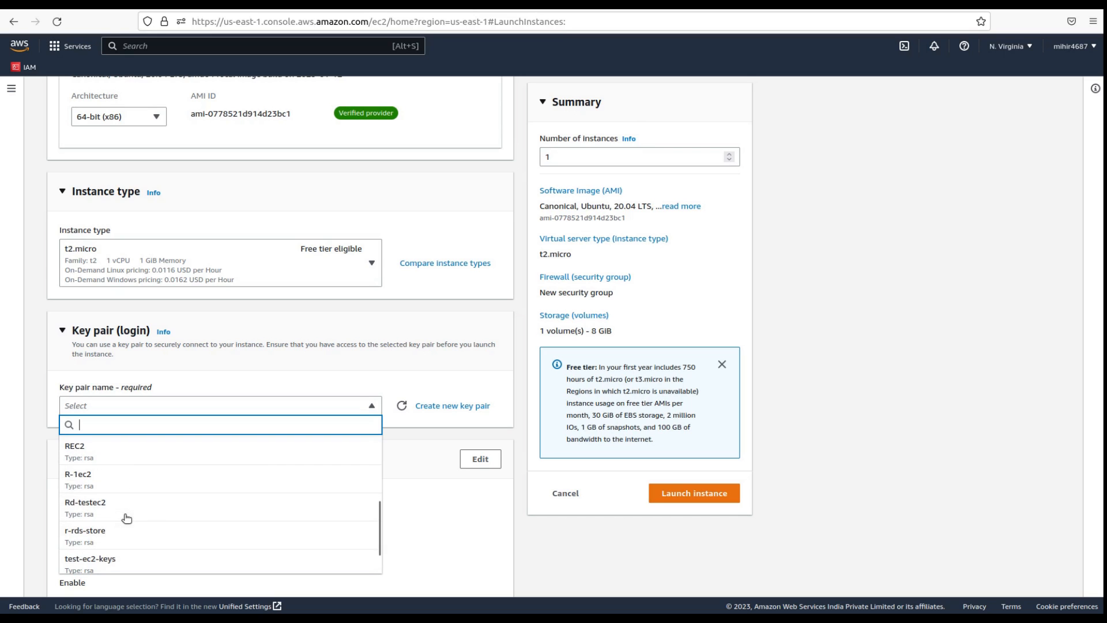
{"action": "left_click", "coordinate": [104, 561]}
{"action": "scroll", "coordinate": [278, 492], "scroll_direction": "down", "scroll_amount": 7}
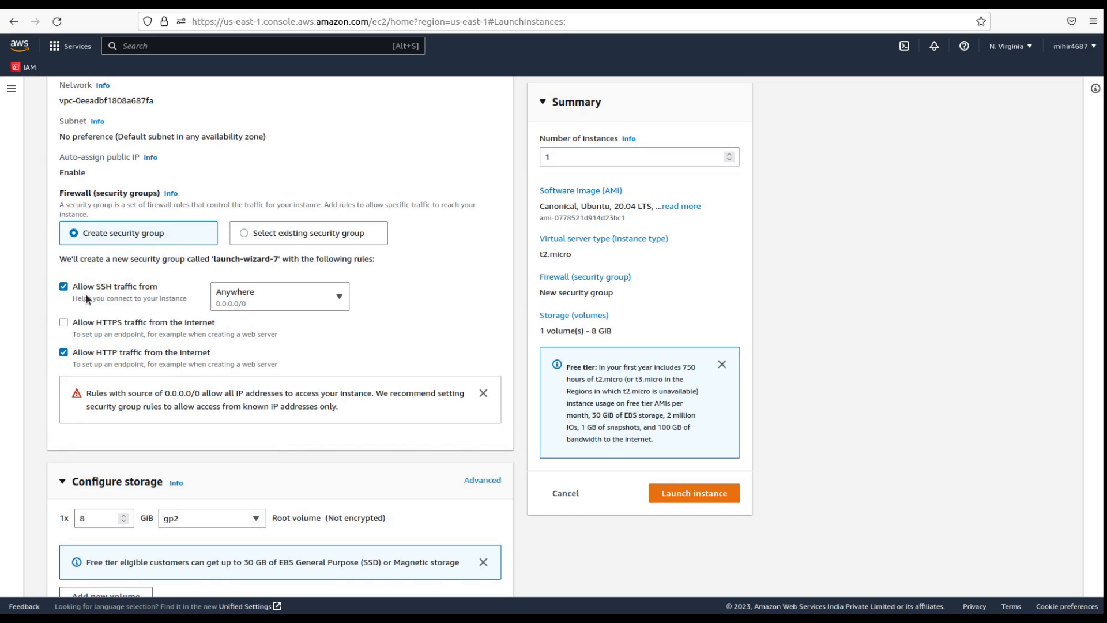
- Expand the advanced details and paste the bash script from Visual Studio Code into the instance's User data
{"action": "scroll", "coordinate": [164, 294], "scroll_direction": "down", "scroll_amount": 3}
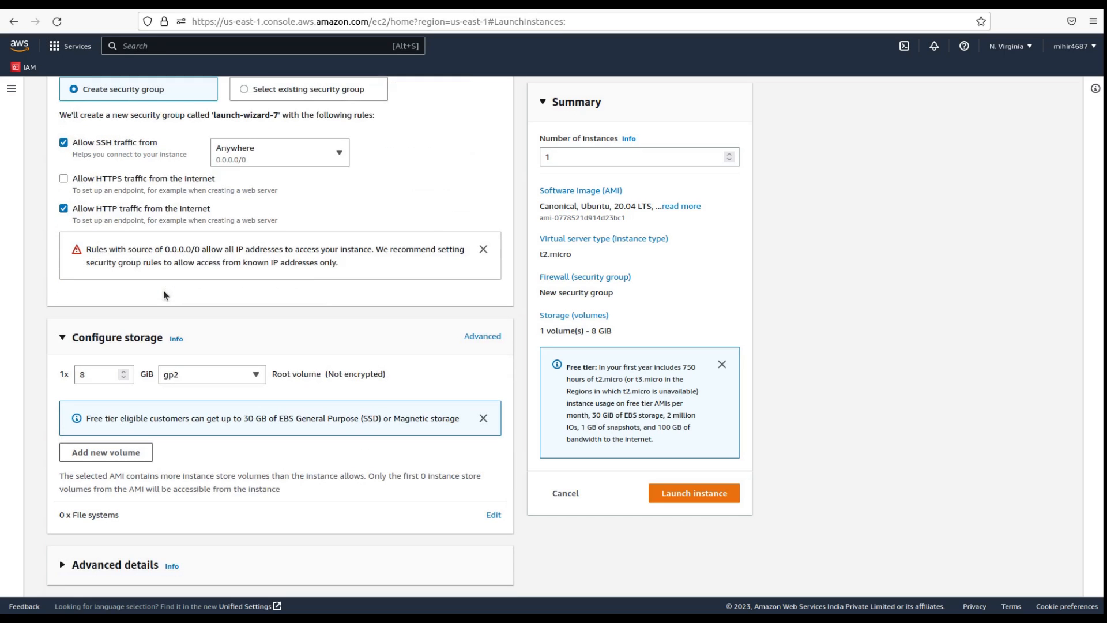
{"action": "left_click", "coordinate": [102, 554]}
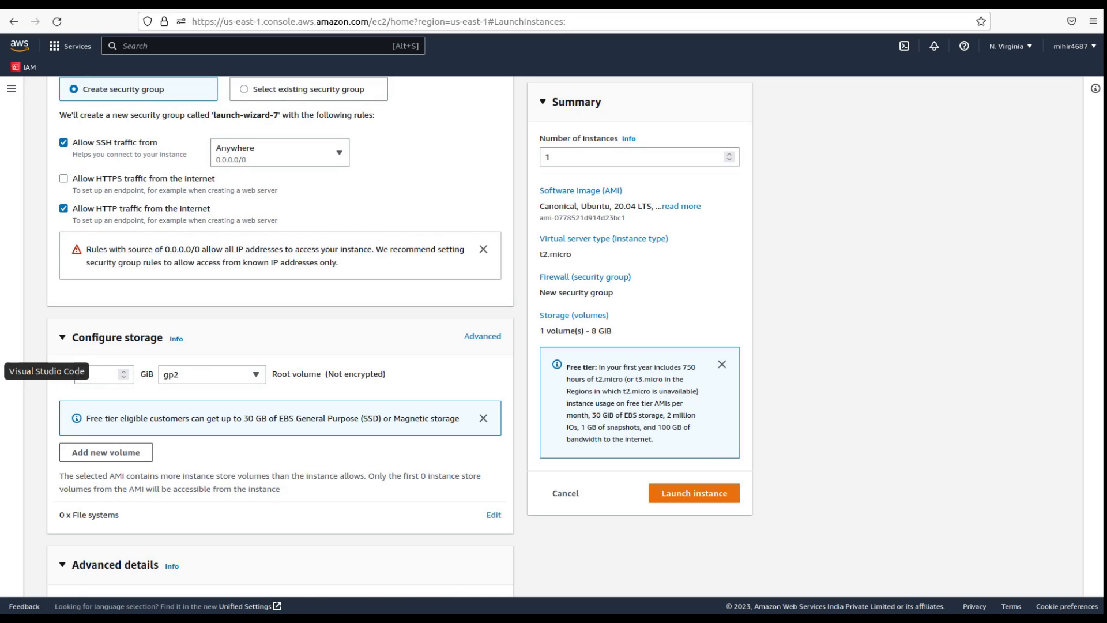
{"action": "left_click", "coordinate": [1, 371]}
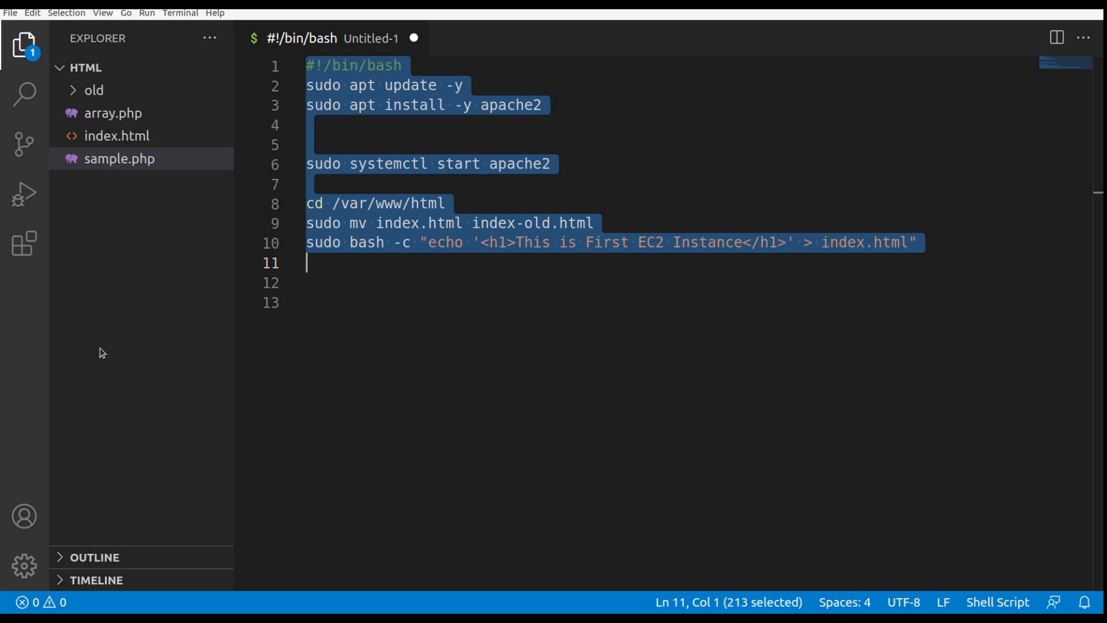
{"action": "key", "text": "alt+Tab"}
{"action": "scroll", "coordinate": [261, 441], "scroll_direction": "down", "scroll_amount": 20}
{"action": "left_click", "coordinate": [121, 561]}
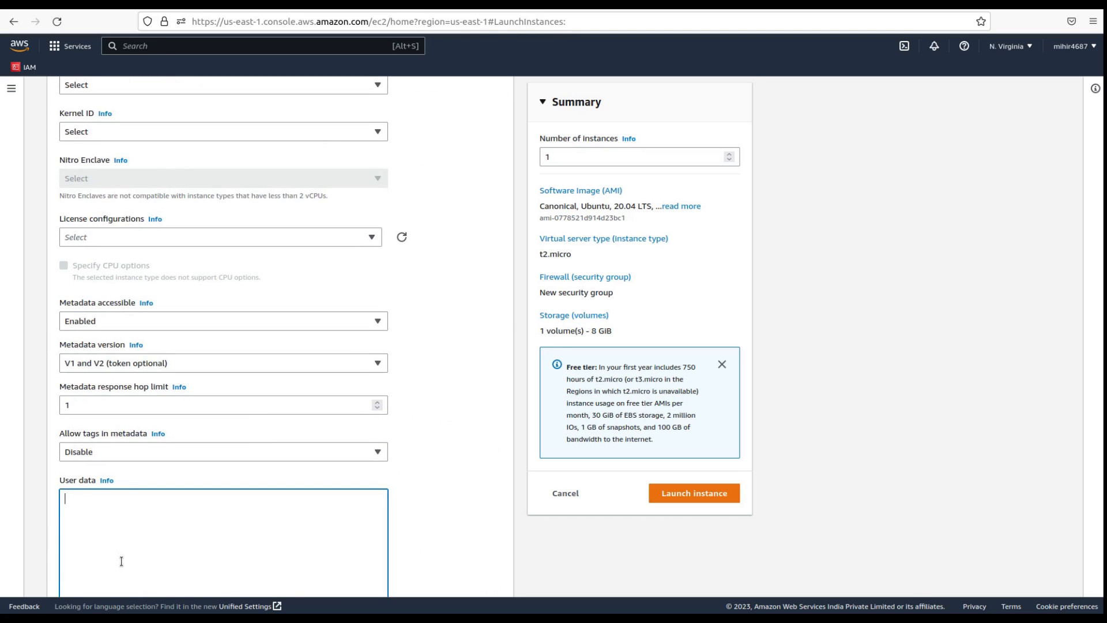
{"action": "type", "text": "#!/bin/bash sudo apt update -y sudo apt install -y apache2   sudo systemctl start apache2  cd /var/www/html sudo mv index.html index-old.html sudo bash -c \"echo '<h1>This is First EC2 Instance</h1>' > index.html\""}
- Change the script's heading text to "This is Second EC2 Instance" and launch the instance
{"action": "double_click", "coordinate": [195, 471]}
{"action": "type", "text": "Second"}
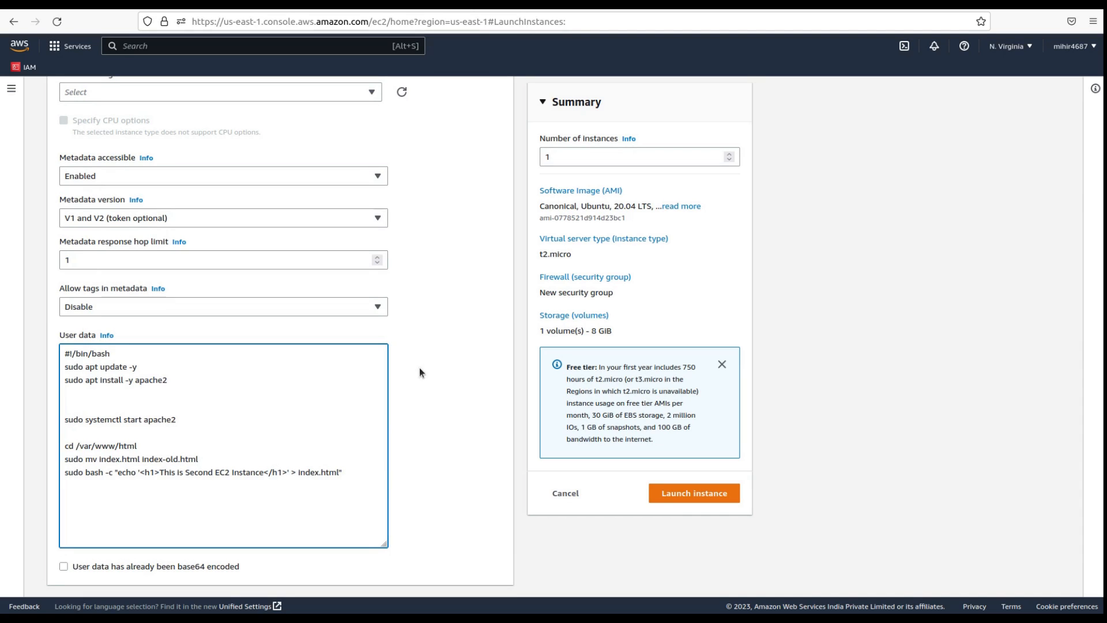
{"action": "left_click", "coordinate": [691, 499]}
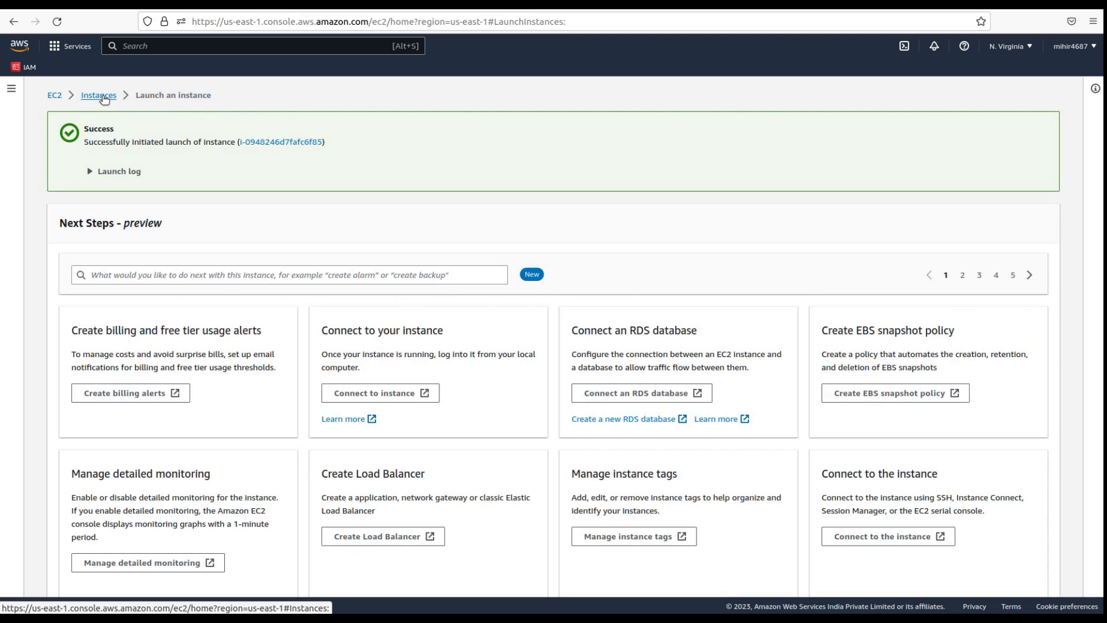
- Return to the instances list, filter it by Instance state = running, and refresh it
{"action": "left_click", "coordinate": [103, 98]}
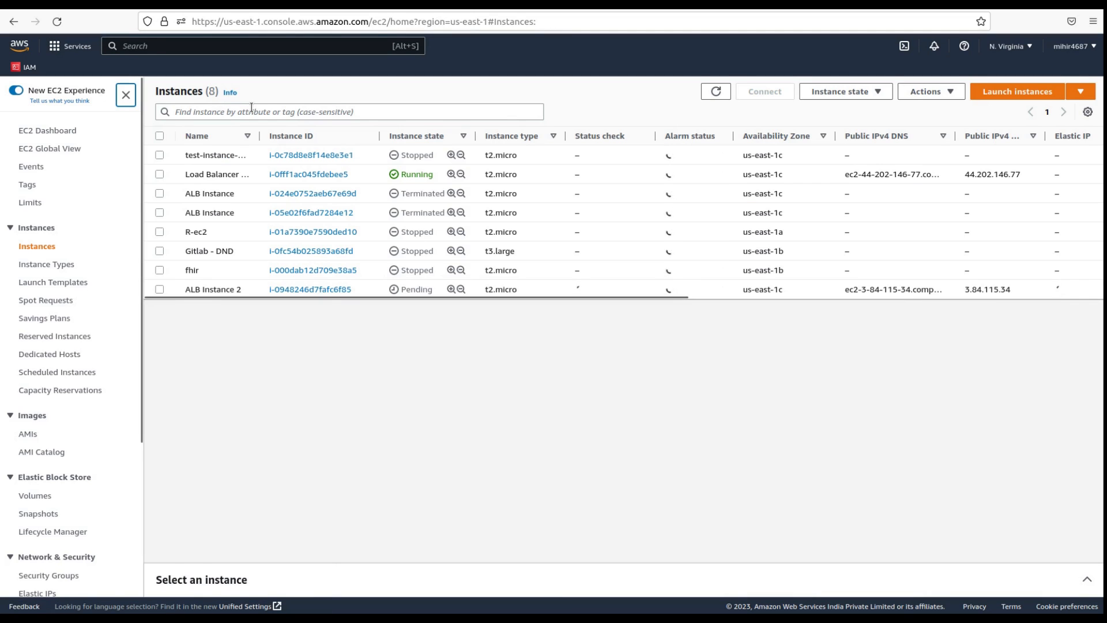
{"action": "left_click", "coordinate": [221, 110]}
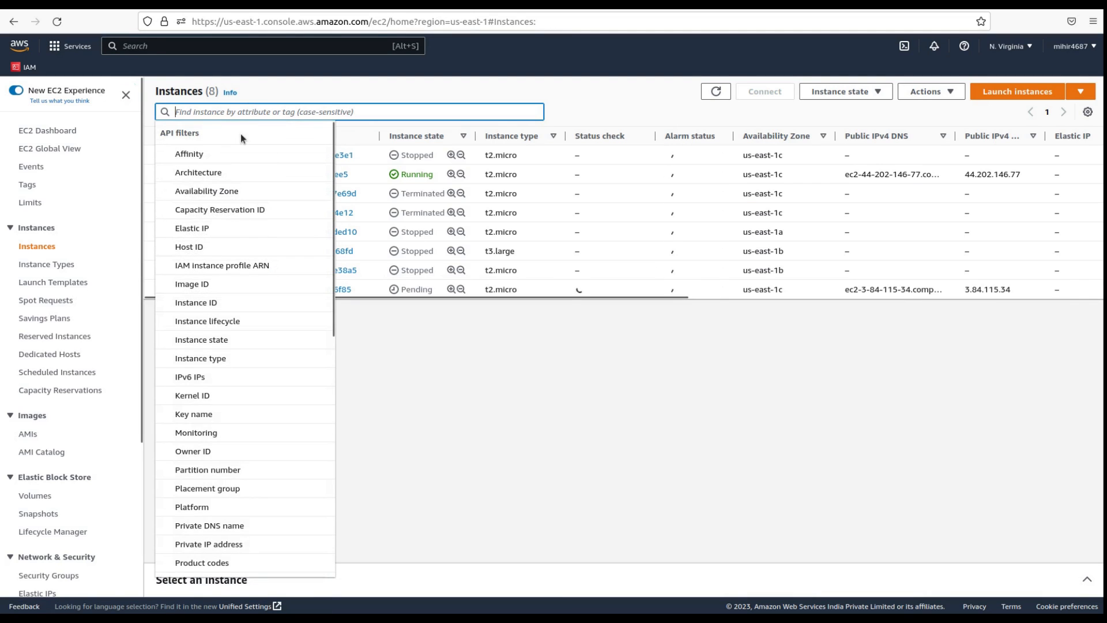
{"action": "left_click", "coordinate": [222, 340]}
{"action": "left_click", "coordinate": [219, 216]}
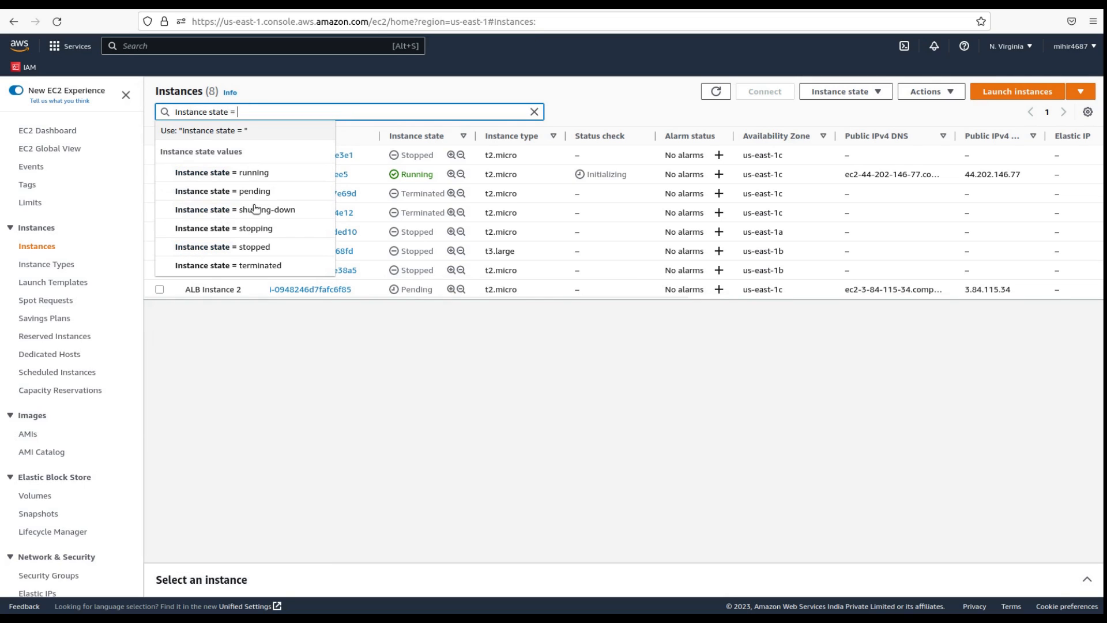
{"action": "left_click", "coordinate": [266, 176]}
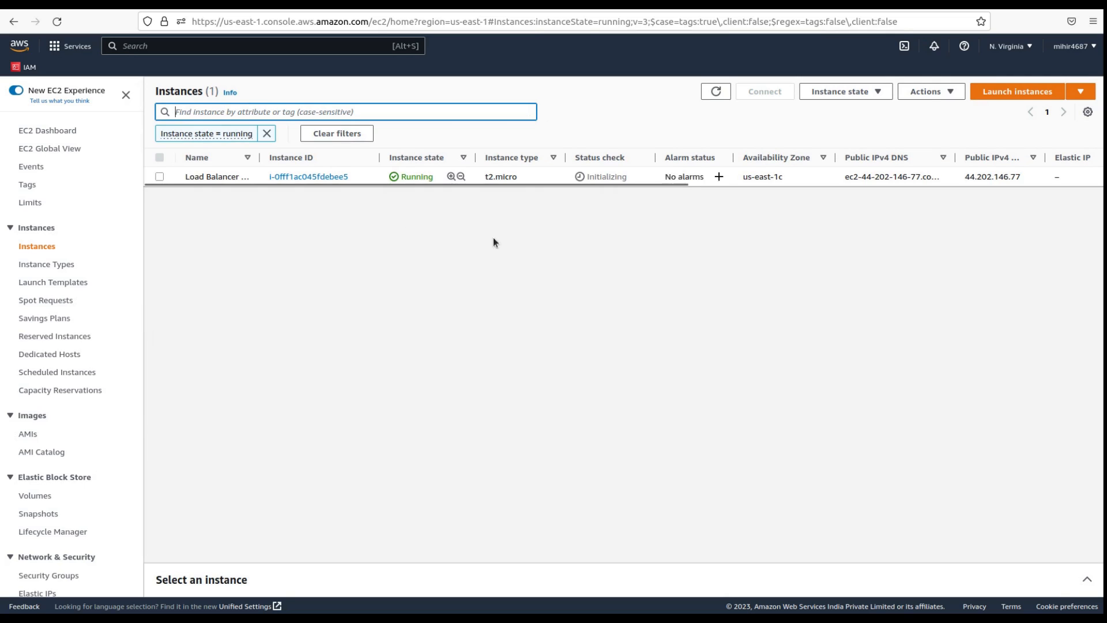
{"action": "left_click", "coordinate": [713, 94]}
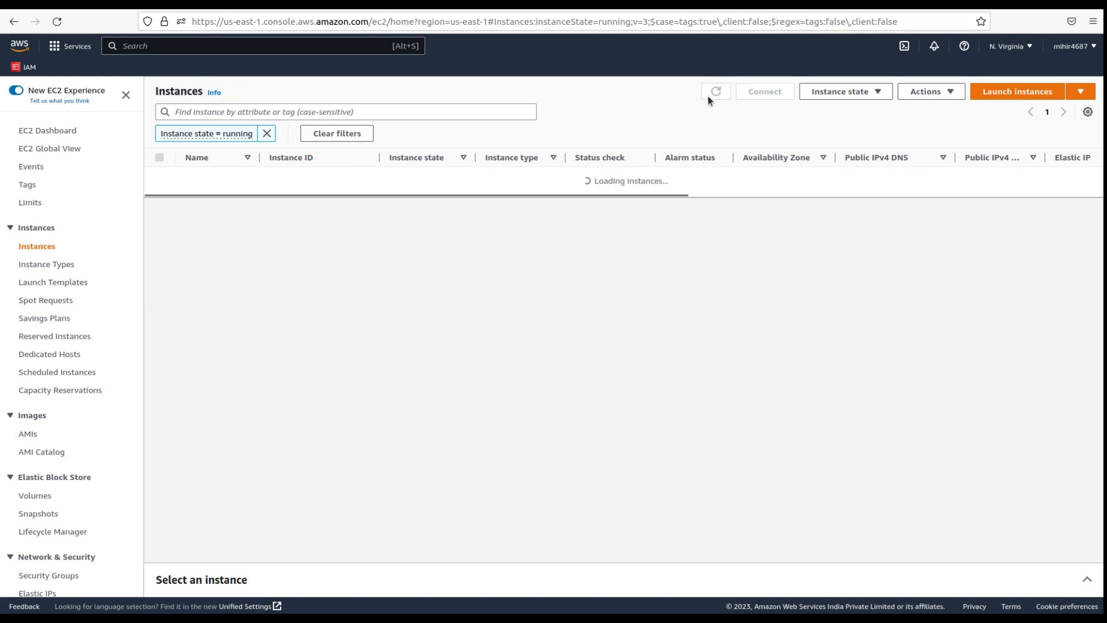
{"action": "left_click", "coordinate": [709, 95]}
{"action": "left_click", "coordinate": [709, 96]}
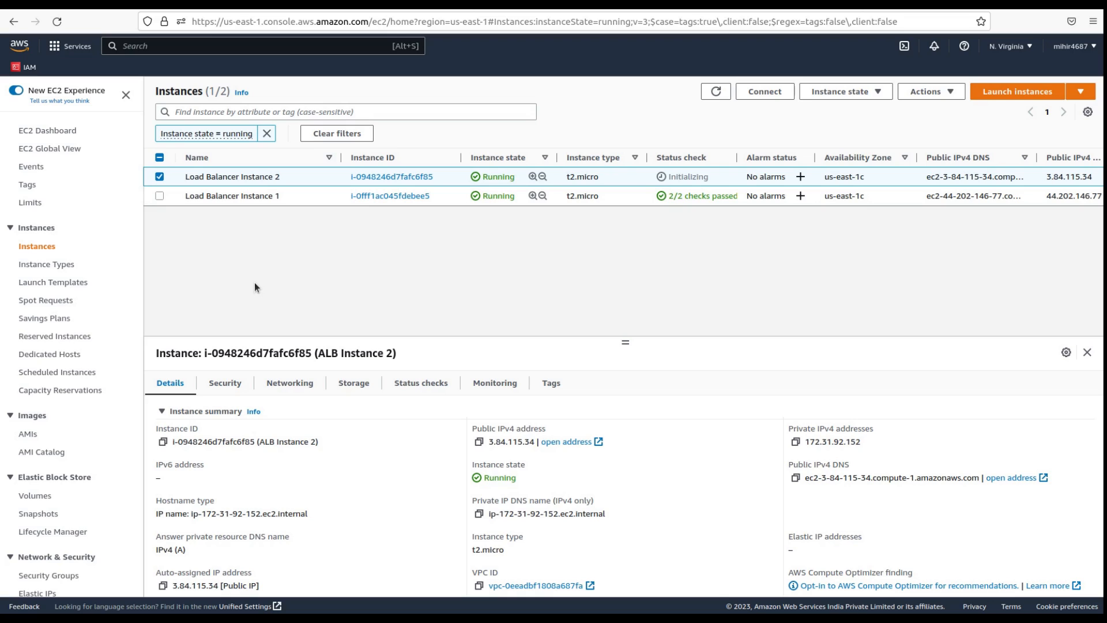
- Copy Load Balancer Instance 1's public IPv4 DNS, open it in a new browser tab, and check the page heading
{"action": "left_click", "coordinate": [159, 179]}
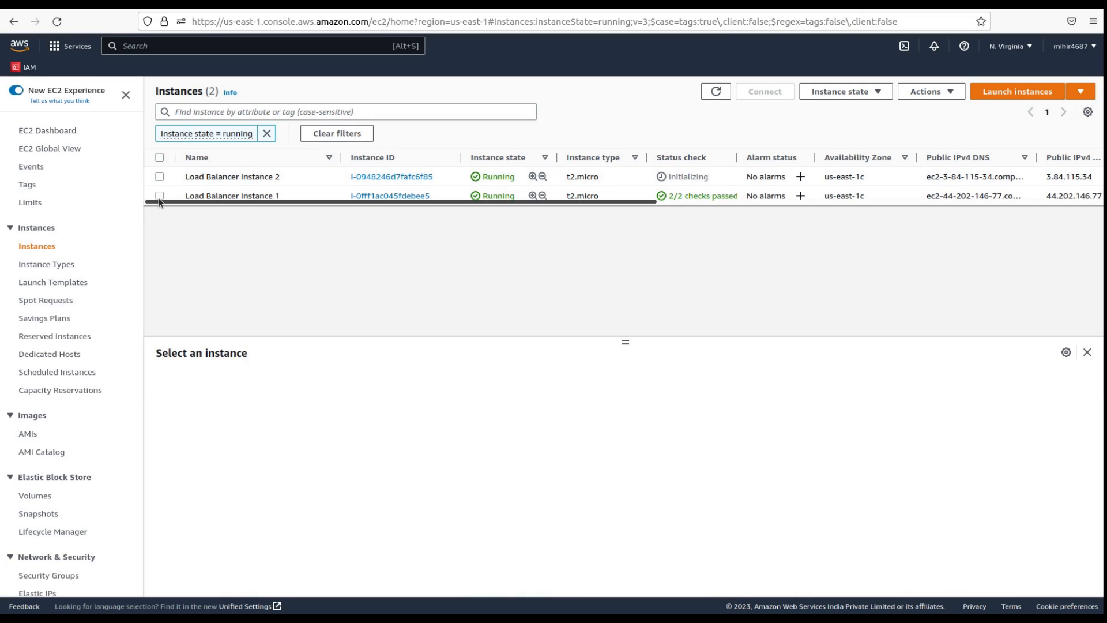
{"action": "left_click", "coordinate": [160, 196]}
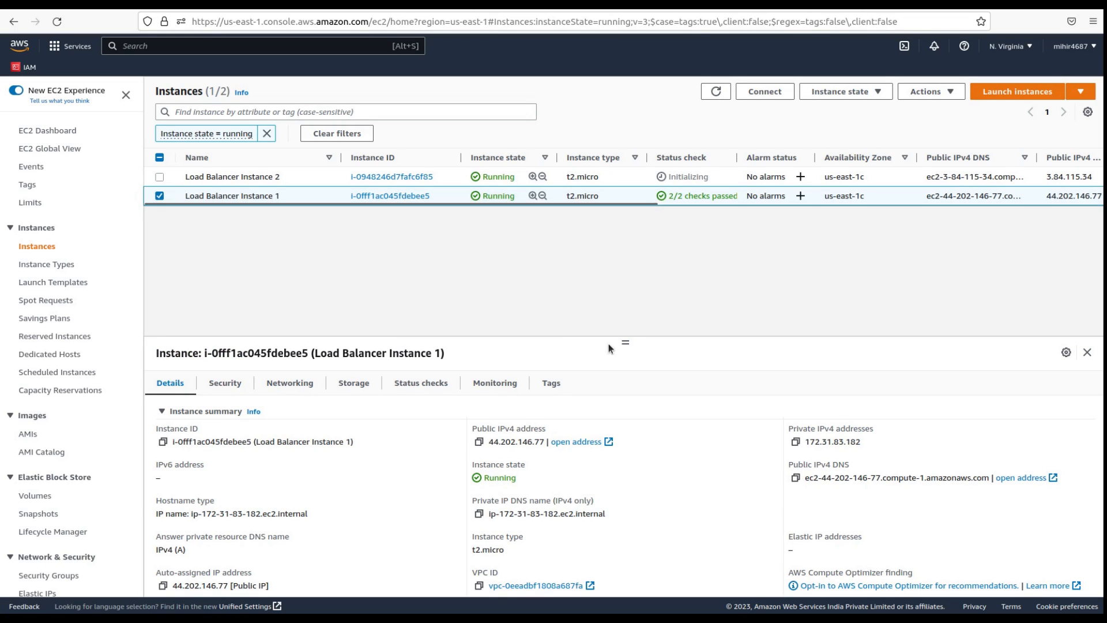
{"action": "left_click", "coordinate": [796, 478]}
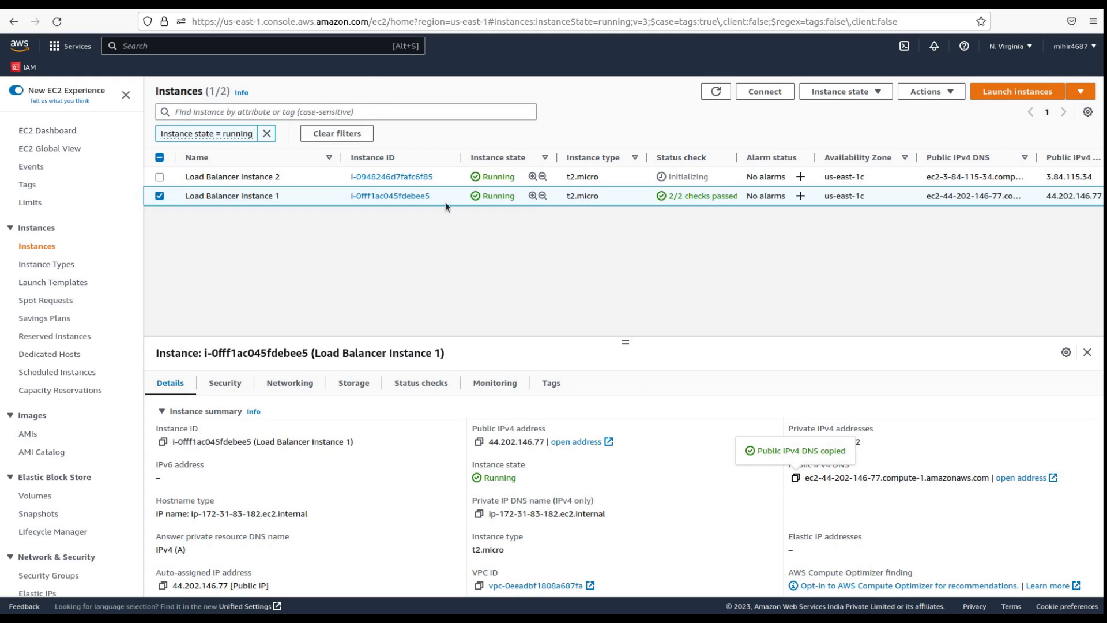
{"action": "key", "text": "ctrl+t"}
{"action": "key", "text": "ctrl+v"}
{"action": "key", "text": "Return"}
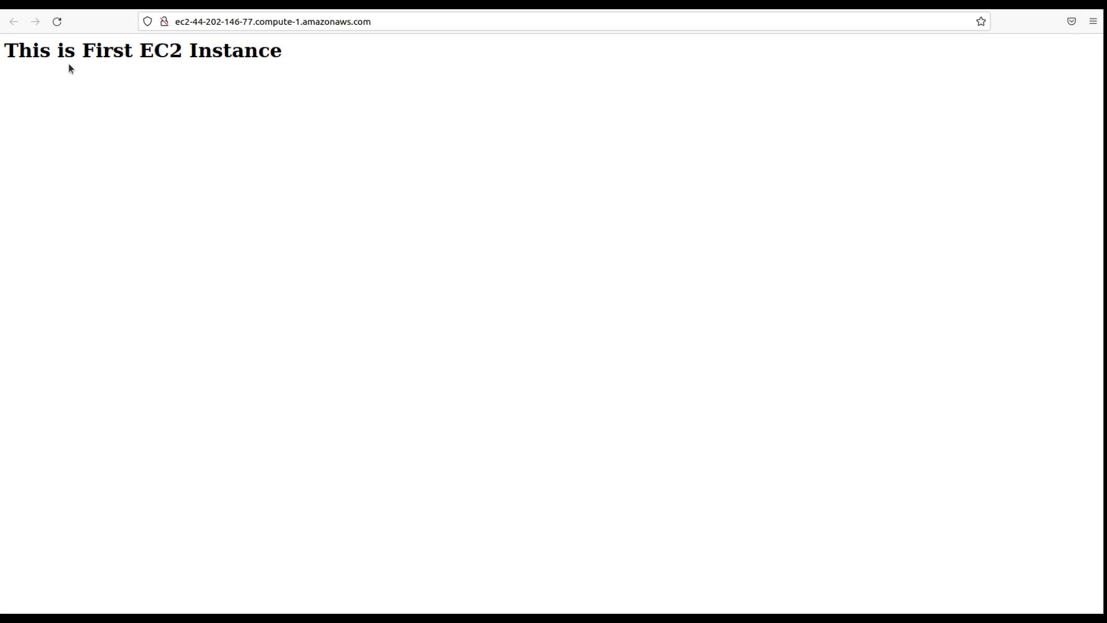
{"action": "left_click_drag", "start_coordinate": [5, 51], "coordinate": [284, 59]}
{"action": "left_click", "coordinate": [216, 52]}
{"action": "left_click_drag", "start_coordinate": [190, 50], "coordinate": [284, 60]}
{"action": "left_click", "coordinate": [219, 77]}
- Back in the console, copy Load Balancer Instance 2's public IPv4 DNS and check its page heading in a new browser tab
{"action": "left_click", "coordinate": [122, 4]}
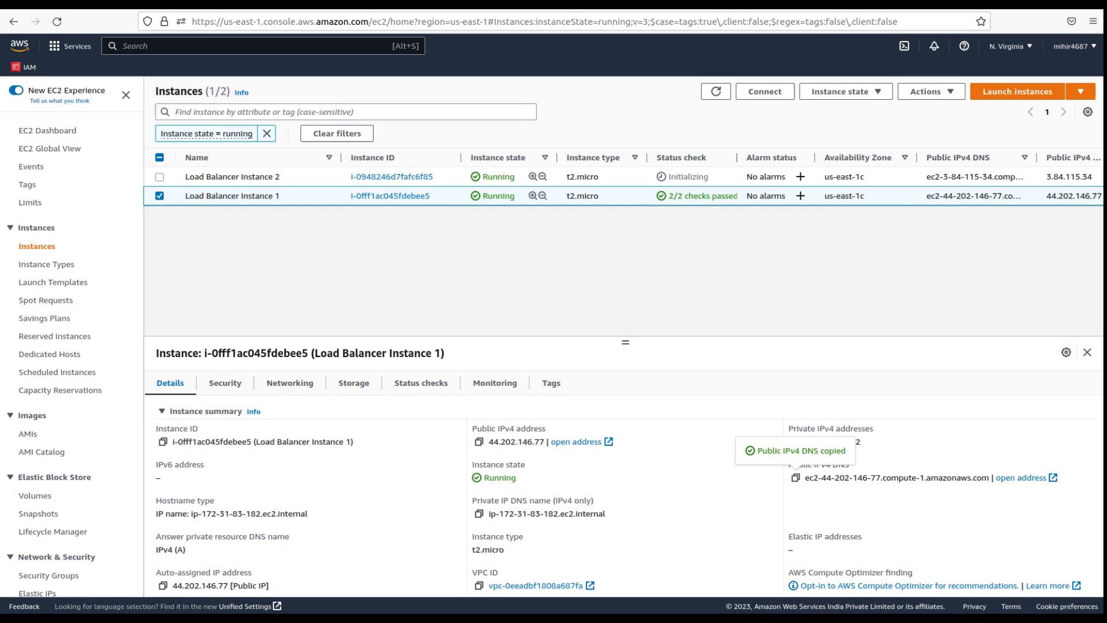
{"action": "left_click", "coordinate": [159, 196]}
{"action": "left_click", "coordinate": [159, 178]}
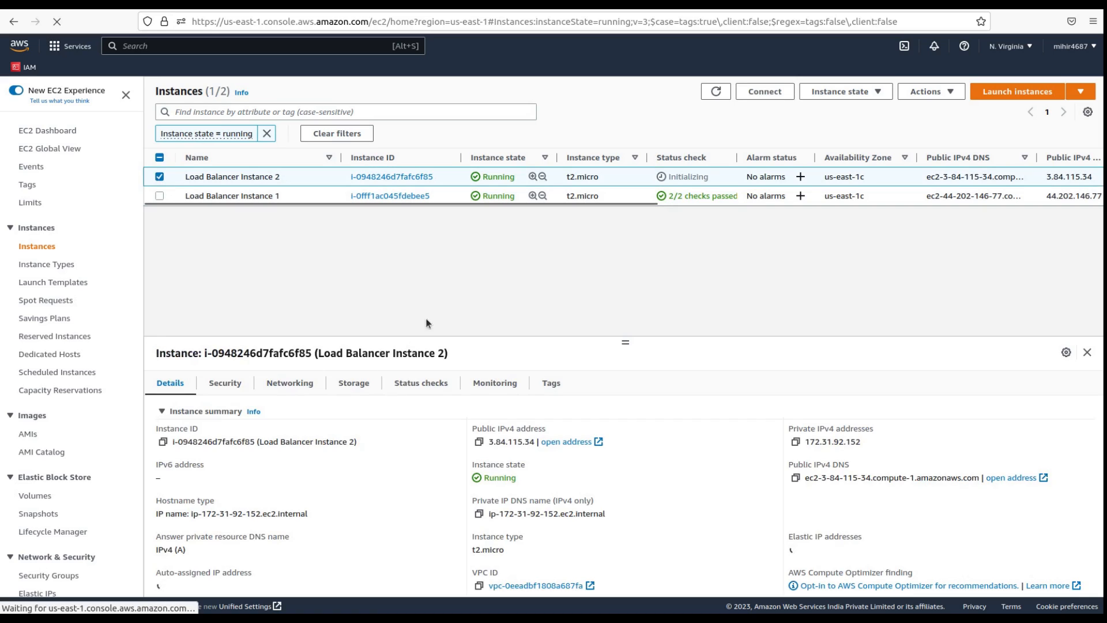
{"action": "left_click", "coordinate": [795, 478]}
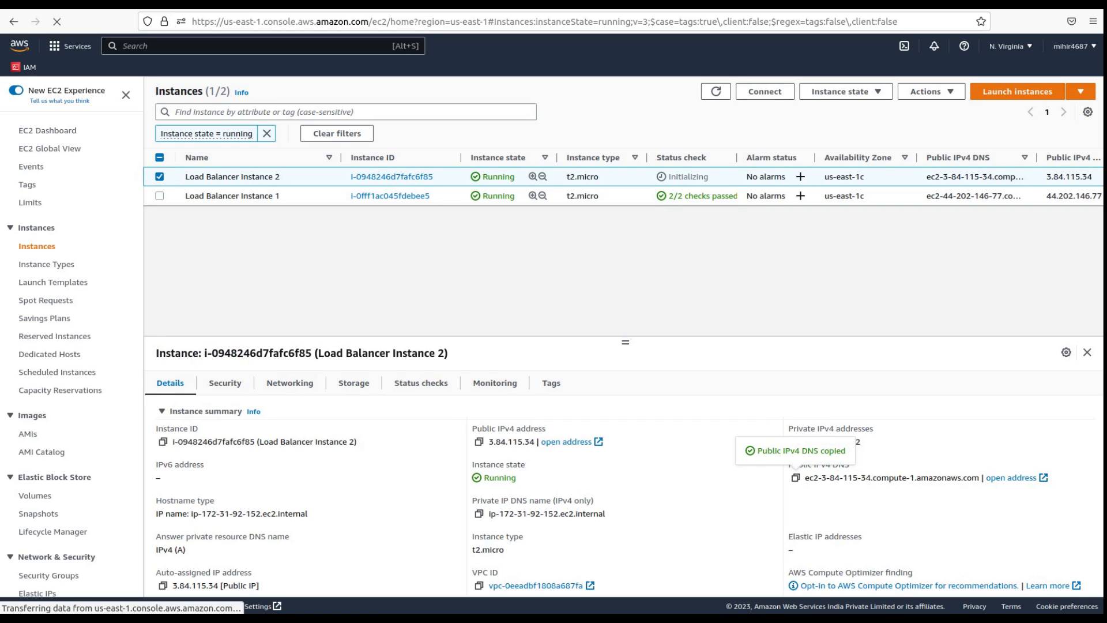
{"action": "key", "text": "ctrl+t"}
{"action": "key", "text": "ctrl+v"}
{"action": "key", "text": "Return"}
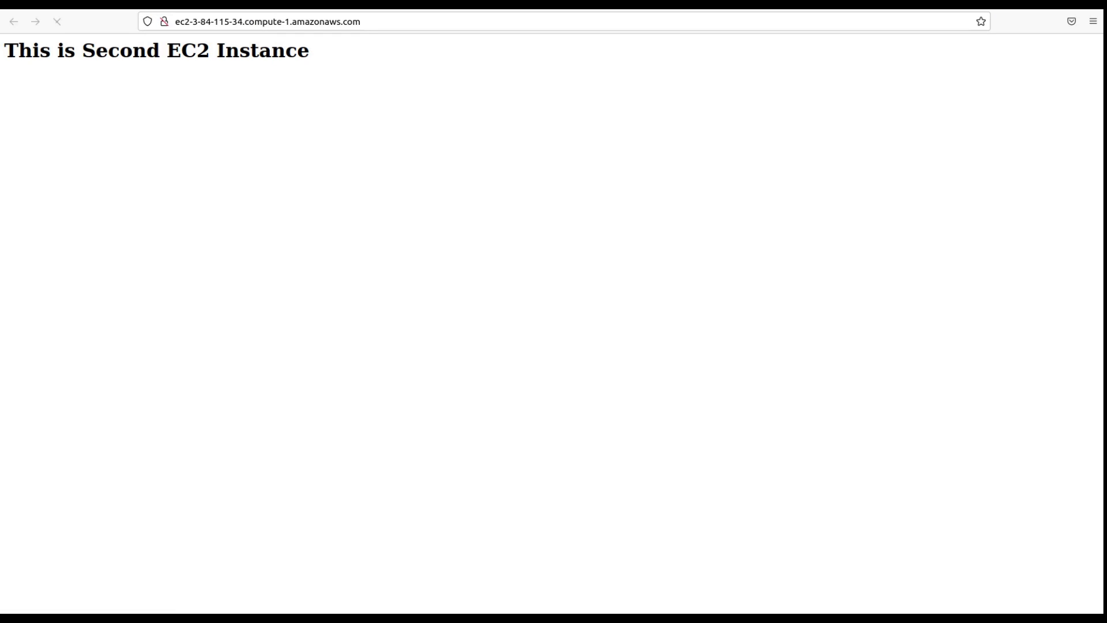
{"action": "left_click_drag", "start_coordinate": [82, 51], "coordinate": [310, 61]}
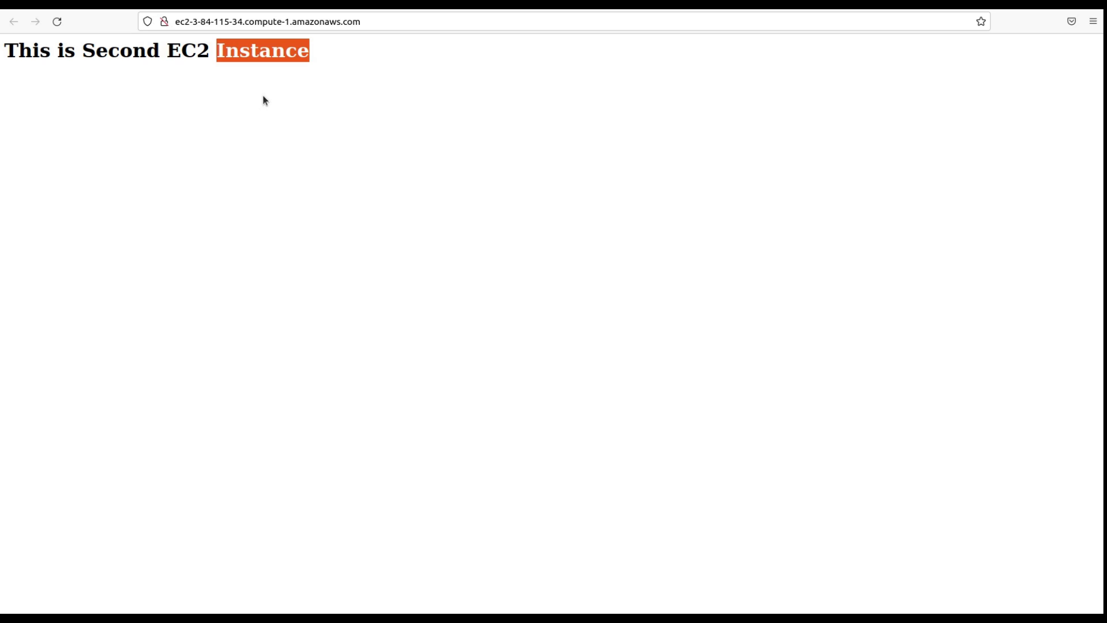
- Back in the console, search for load balancers, open the EC2 Load balancers feature, and start creating a load balancer
{"action": "key", "text": "ctrl+shift+Tab"}
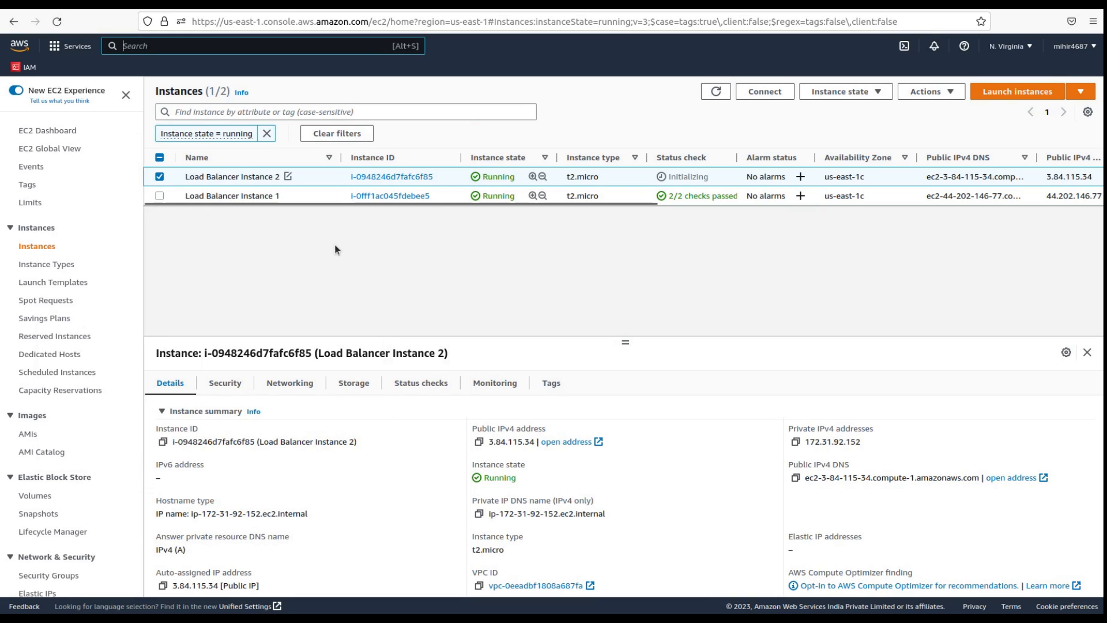
{"action": "left_click", "coordinate": [267, 50]}
{"action": "type", "text": "load balancers"}
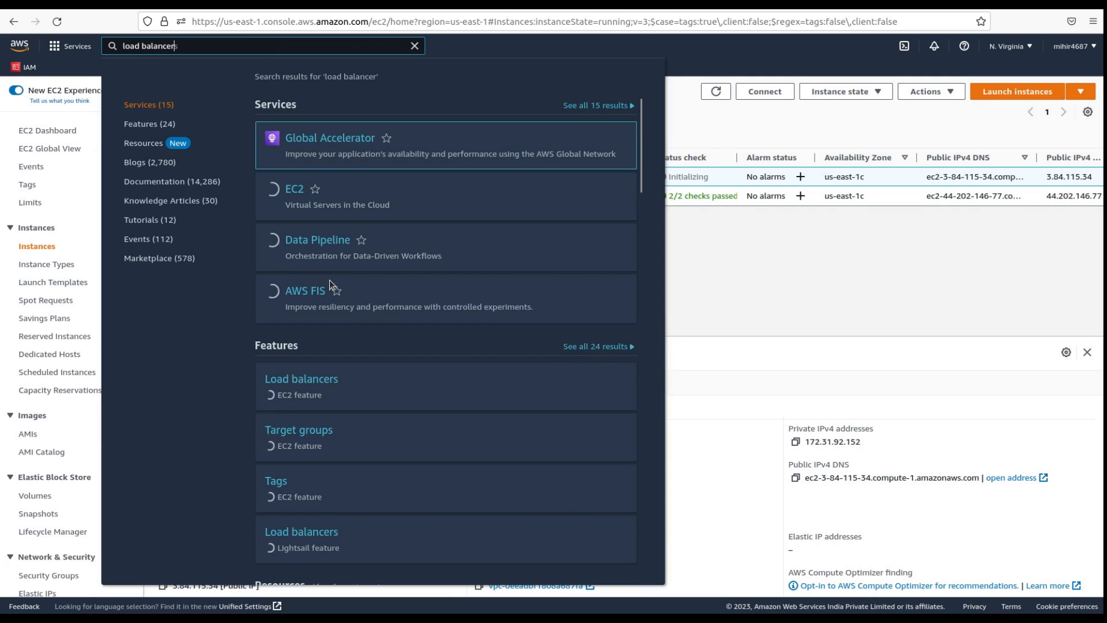
{"action": "left_click", "coordinate": [303, 382]}
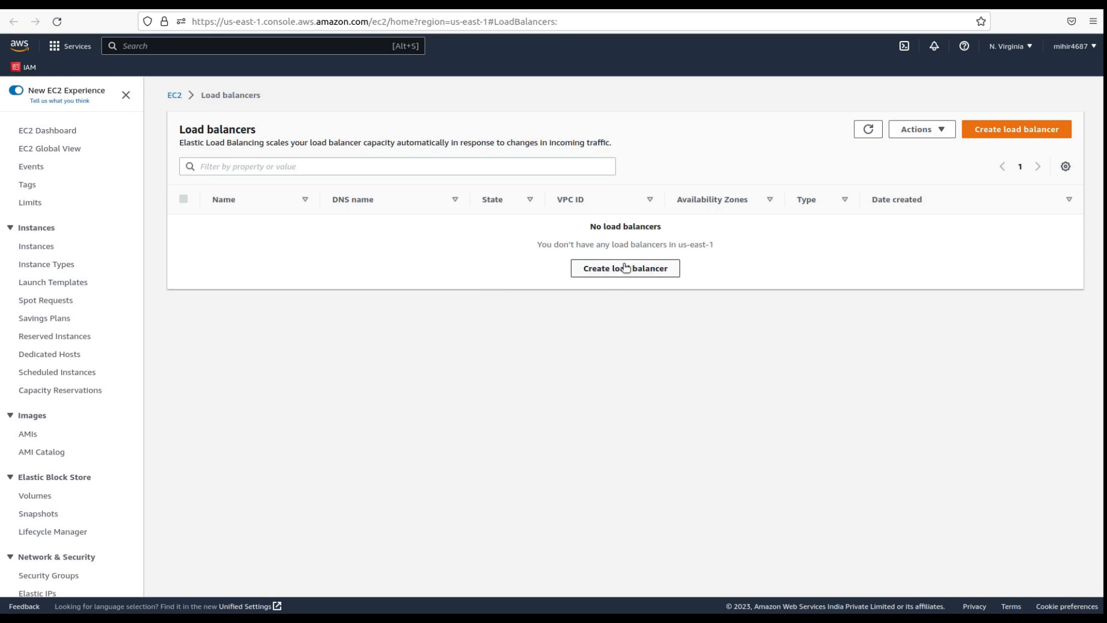
{"action": "left_click", "coordinate": [1013, 128]}
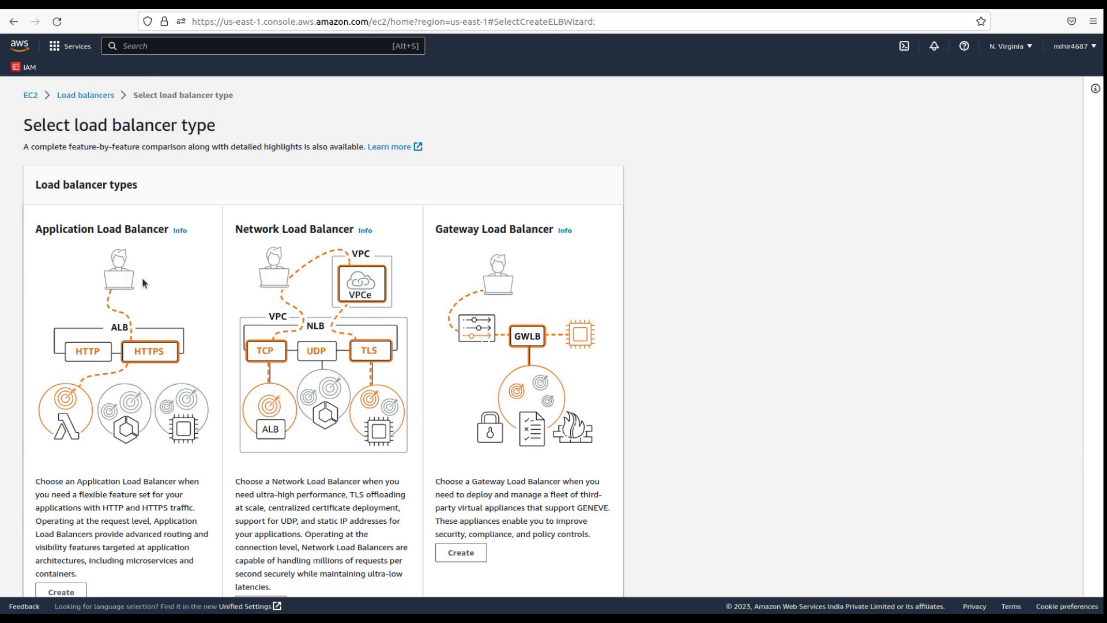
- Choose to create an Application Load Balancer and name it MyLoadBalancer
{"action": "scroll", "coordinate": [64, 264], "scroll_direction": "down", "scroll_amount": 2}
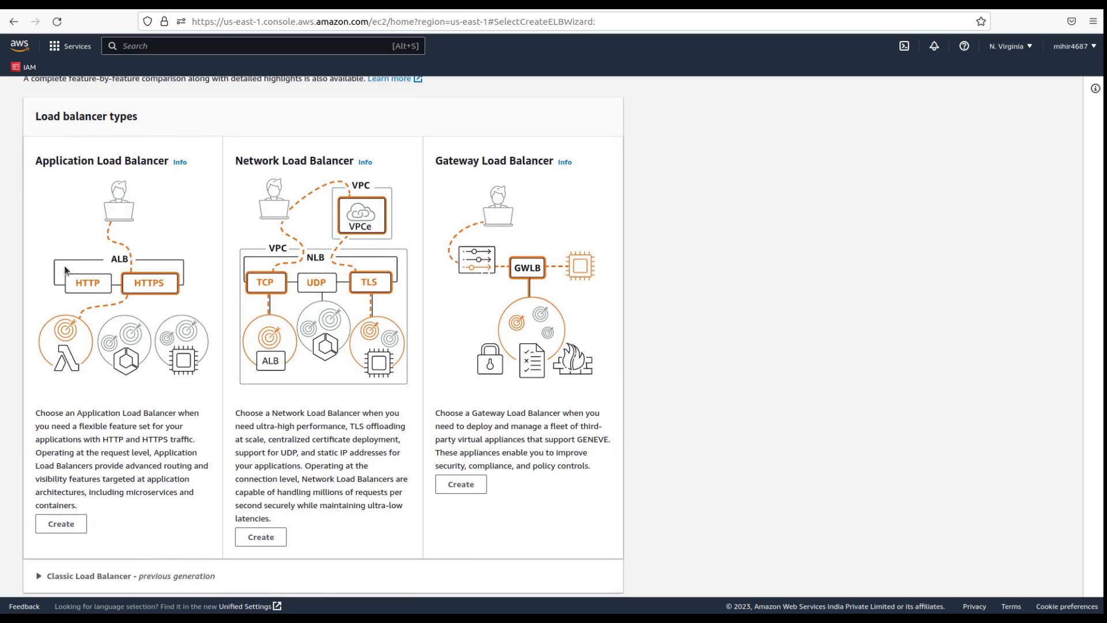
{"action": "left_click", "coordinate": [60, 524]}
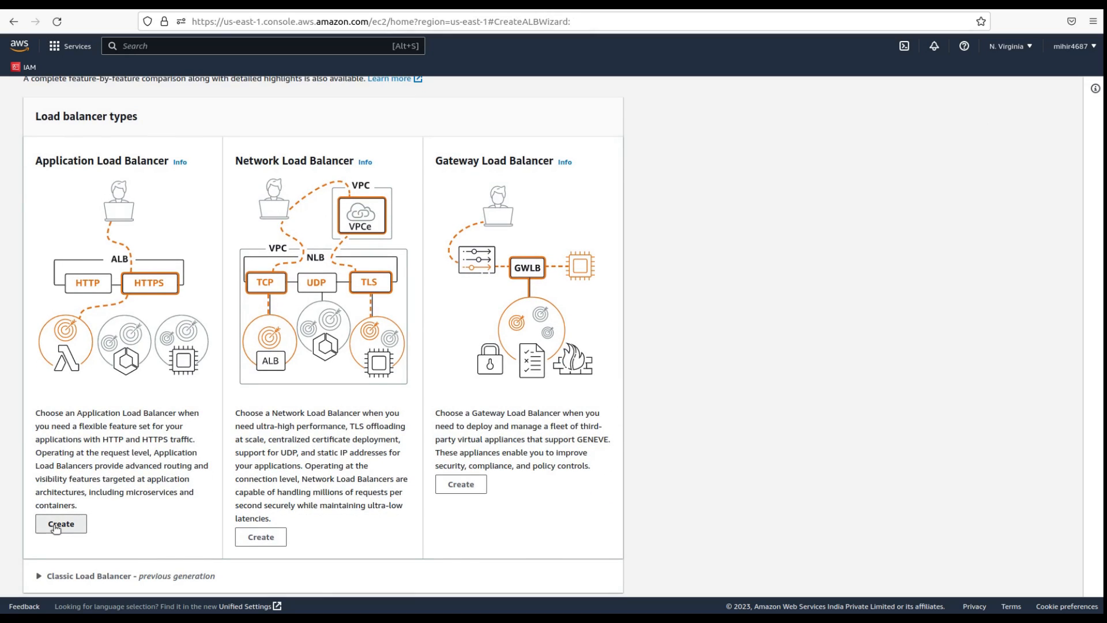
{"action": "scroll", "coordinate": [113, 412], "scroll_direction": "down", "scroll_amount": 4}
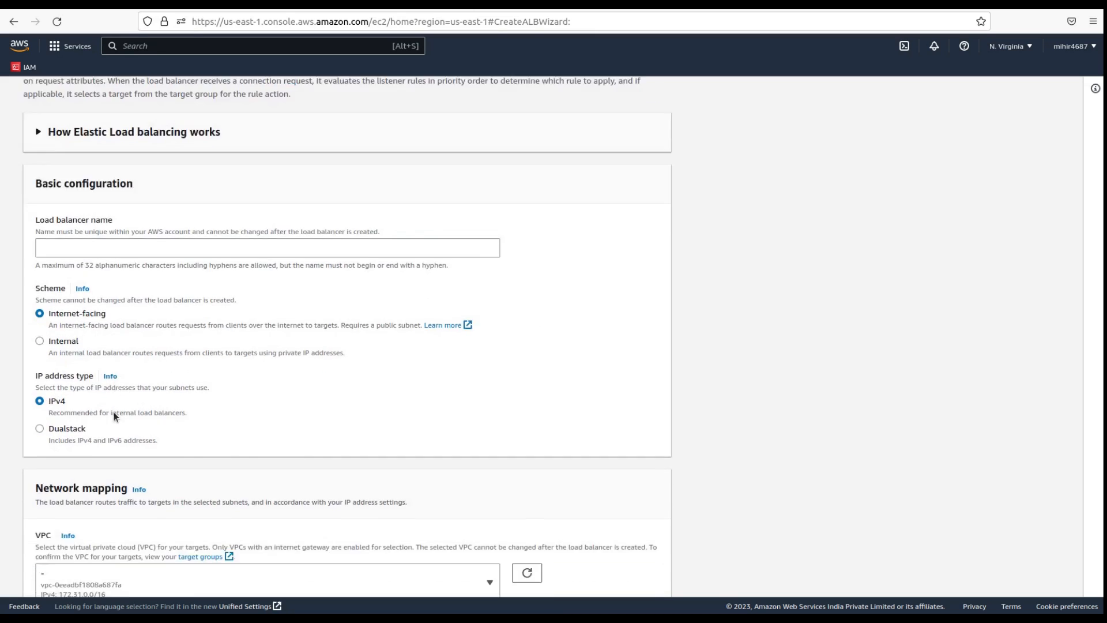
{"action": "scroll", "coordinate": [158, 266], "scroll_direction": "up", "scroll_amount": 1}
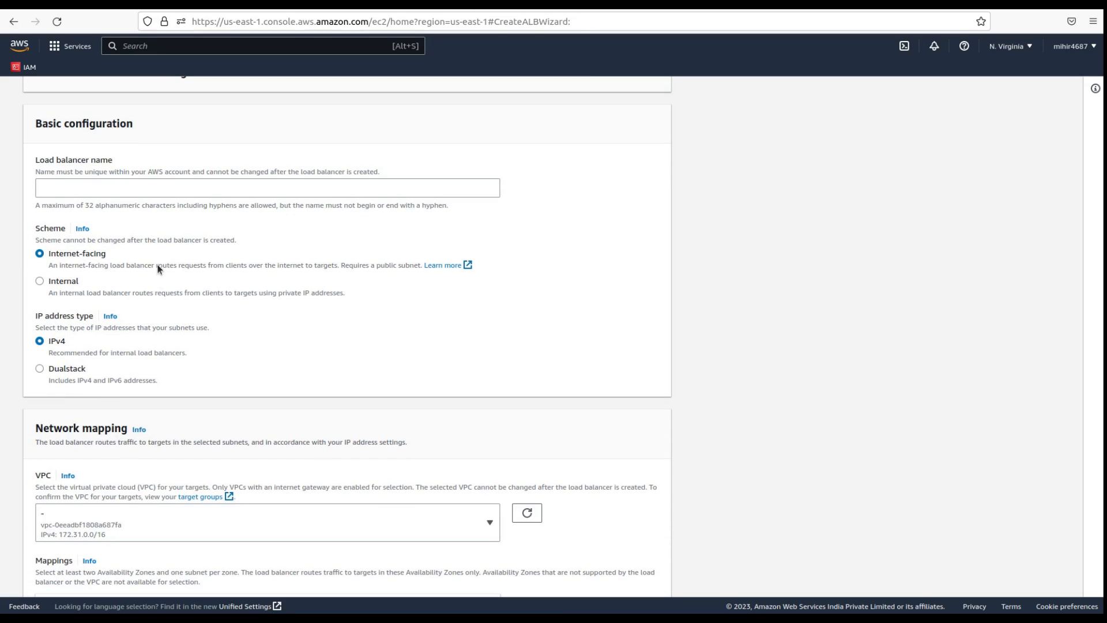
{"action": "left_click", "coordinate": [111, 195]}
{"action": "type", "text": "MyLoadBalancer"}
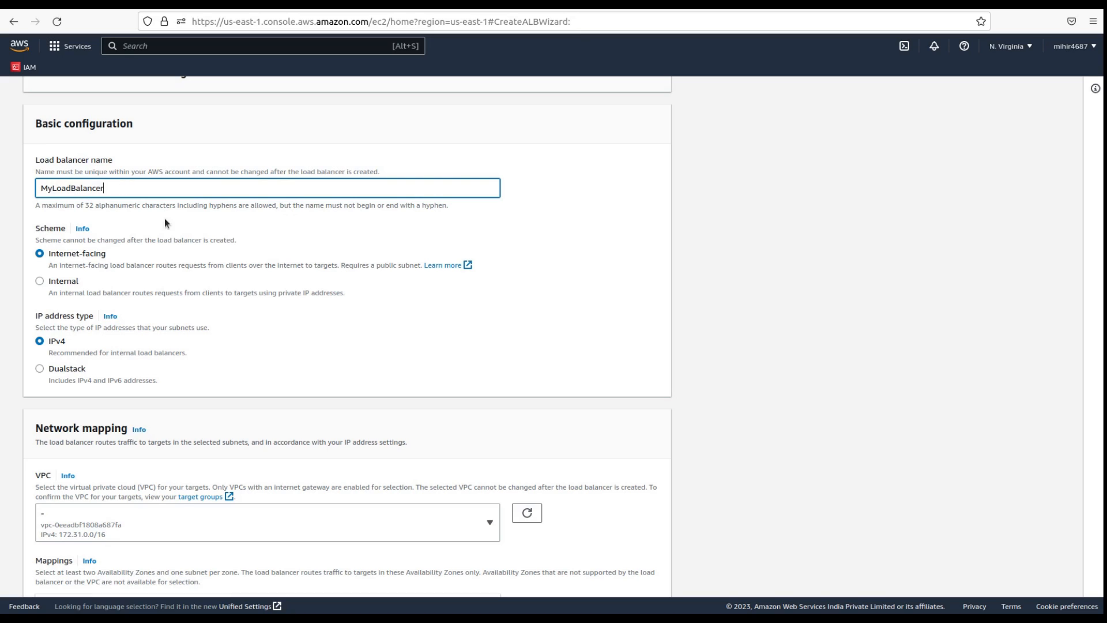
- Review the load balancer's scheme, IP address type and network mapping, and check which VPCs are offered
{"action": "scroll", "coordinate": [128, 258], "scroll_direction": "down", "scroll_amount": 2}
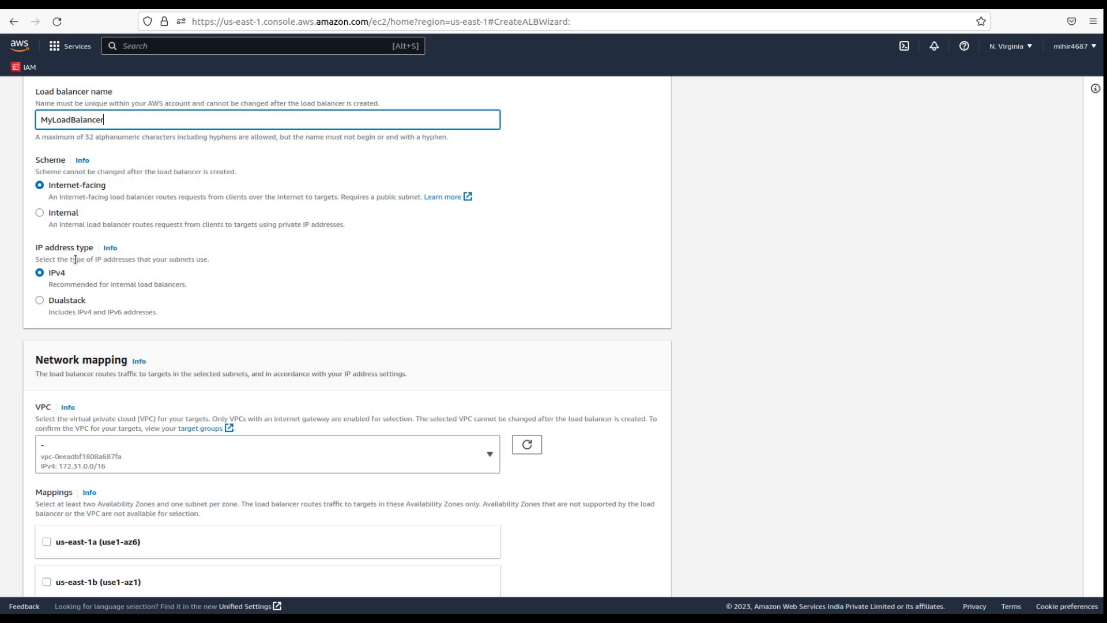
{"action": "scroll", "coordinate": [136, 288], "scroll_direction": "down", "scroll_amount": 2}
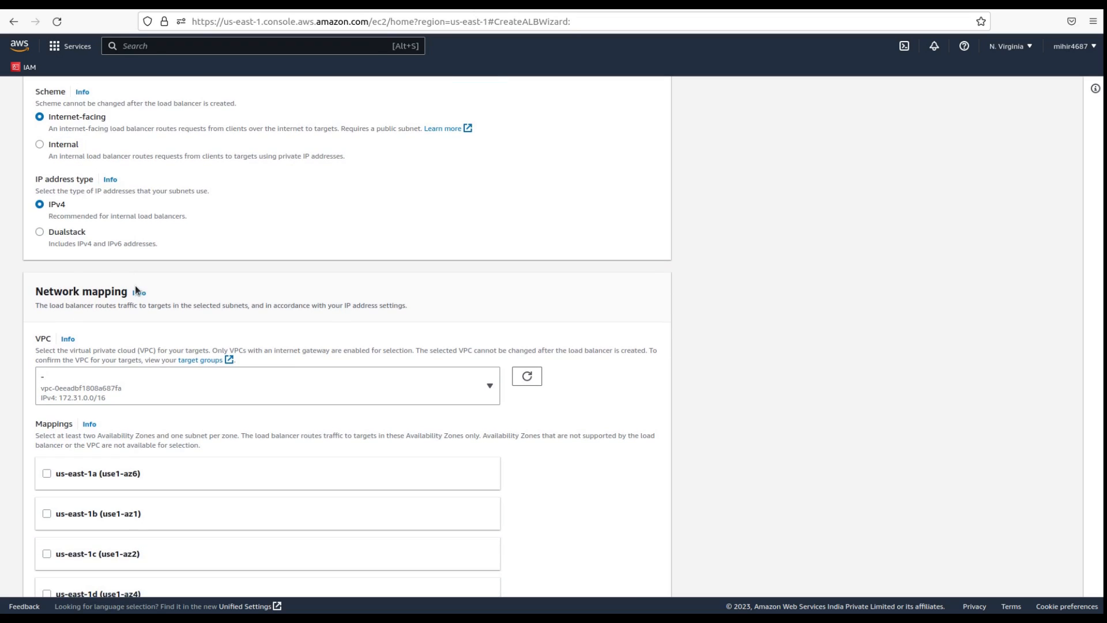
{"action": "scroll", "coordinate": [84, 337], "scroll_direction": "down", "scroll_amount": 5}
{"action": "scroll", "coordinate": [116, 297], "scroll_direction": "up", "scroll_amount": 3}
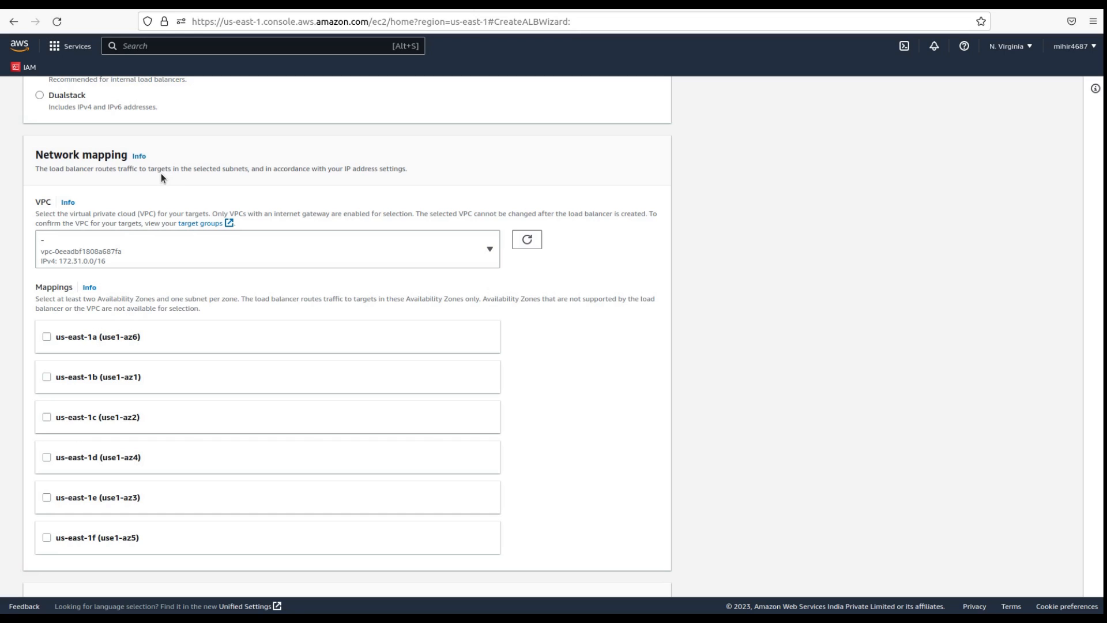
{"action": "left_click", "coordinate": [77, 244]}
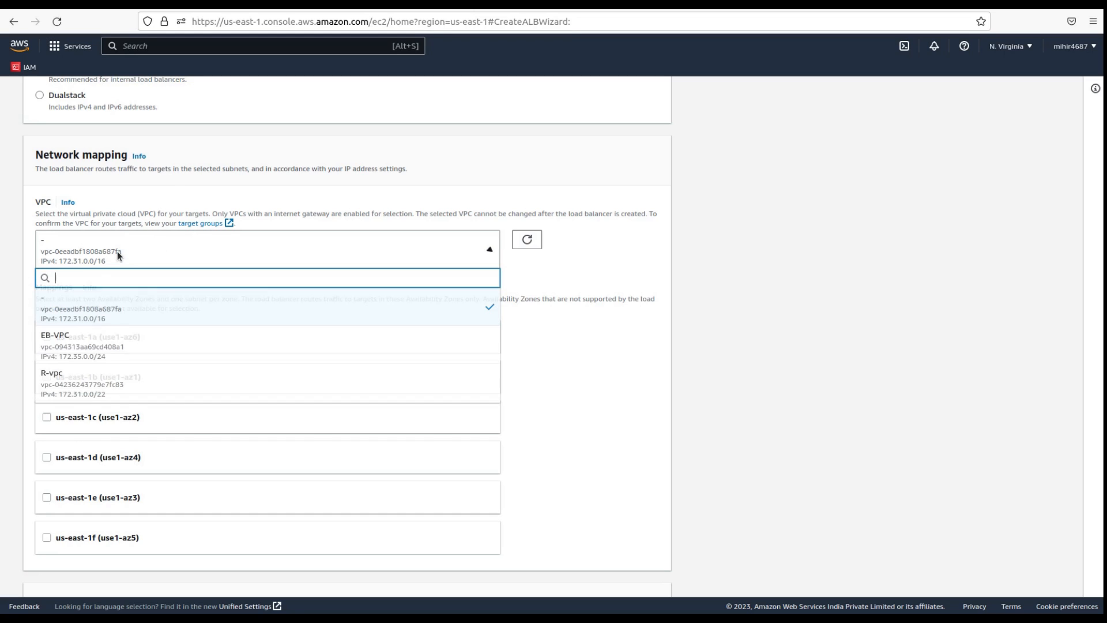
{"action": "left_click", "coordinate": [116, 251]}
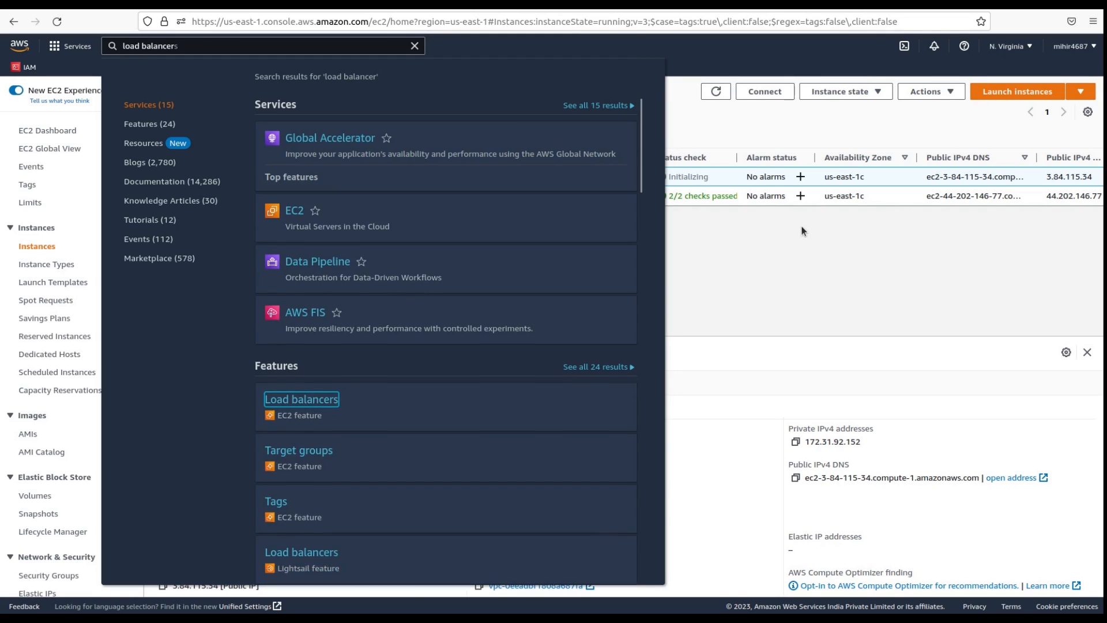
- Check the Availability Zone of both load balancer instances in the EC2 instances list
{"action": "left_click", "coordinate": [801, 230]}
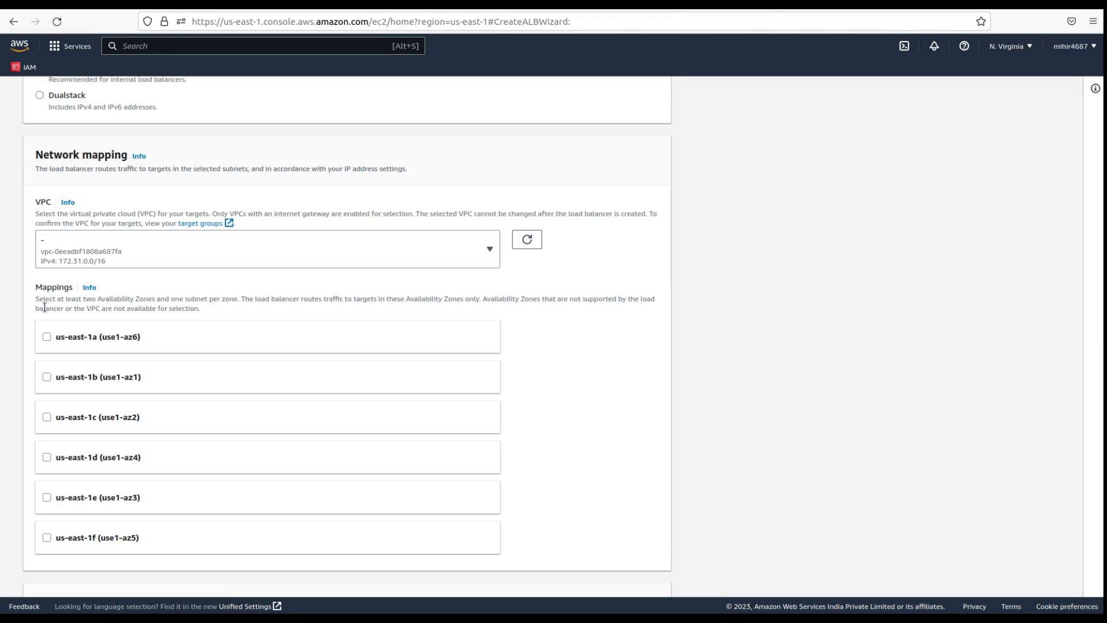
{"action": "scroll", "coordinate": [44, 307], "scroll_direction": "down", "scroll_amount": 4}
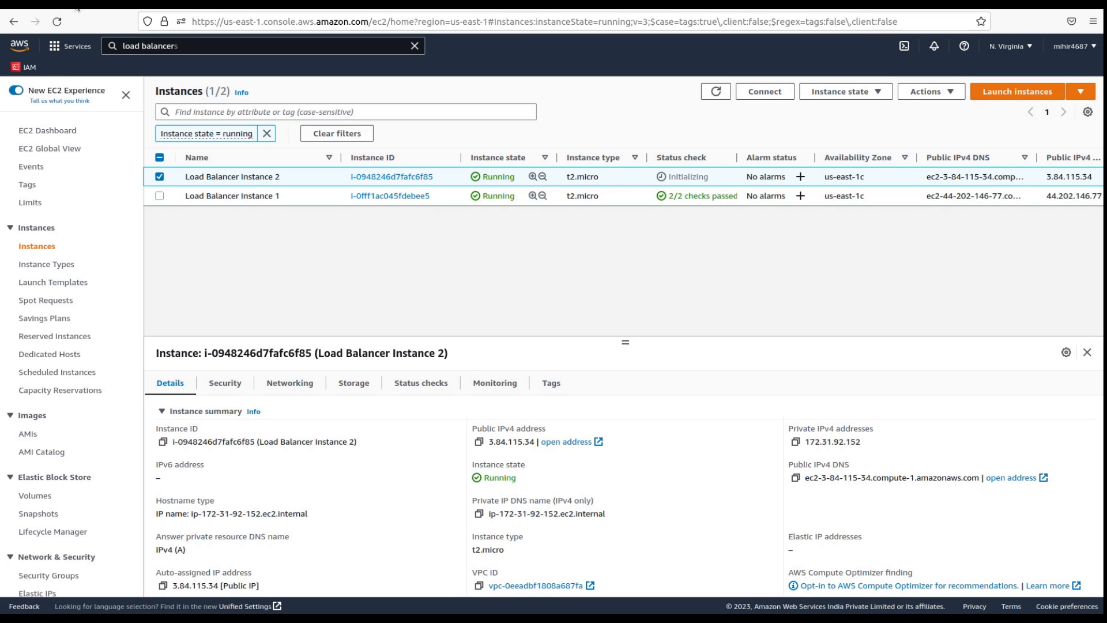
{"action": "left_click_drag", "start_coordinate": [824, 177], "coordinate": [862, 182]}
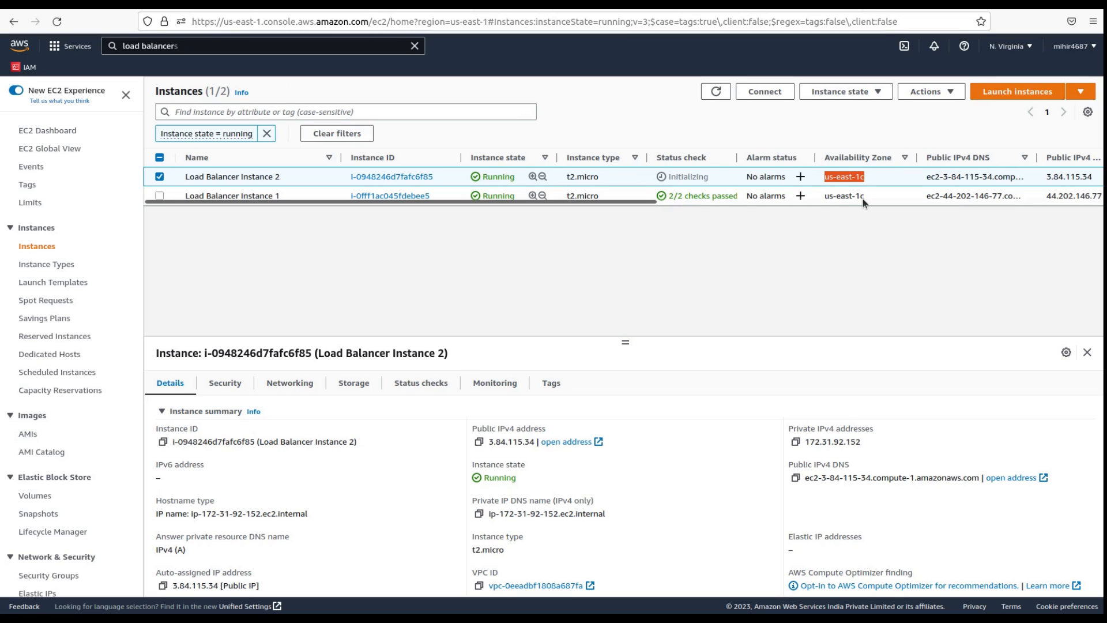
- Back in the load balancer form, map the us-east-1c (use1-az2) and us-east-1b (use1-az1) Availability Zones
{"action": "left_click", "coordinate": [217, 8]}
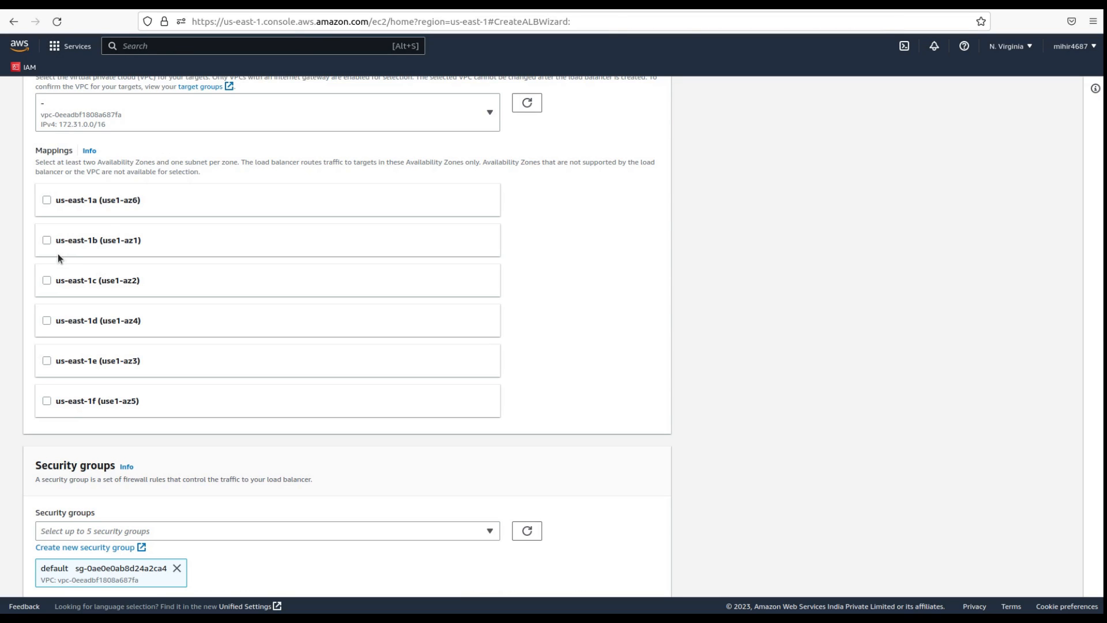
{"action": "left_click", "coordinate": [47, 279]}
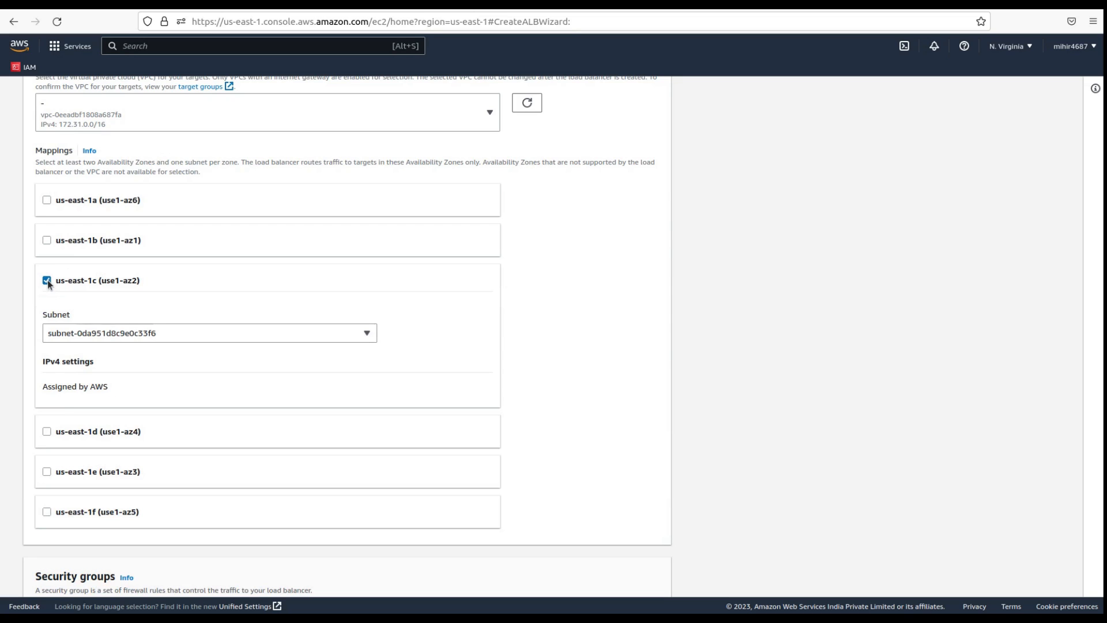
{"action": "left_click", "coordinate": [46, 241]}
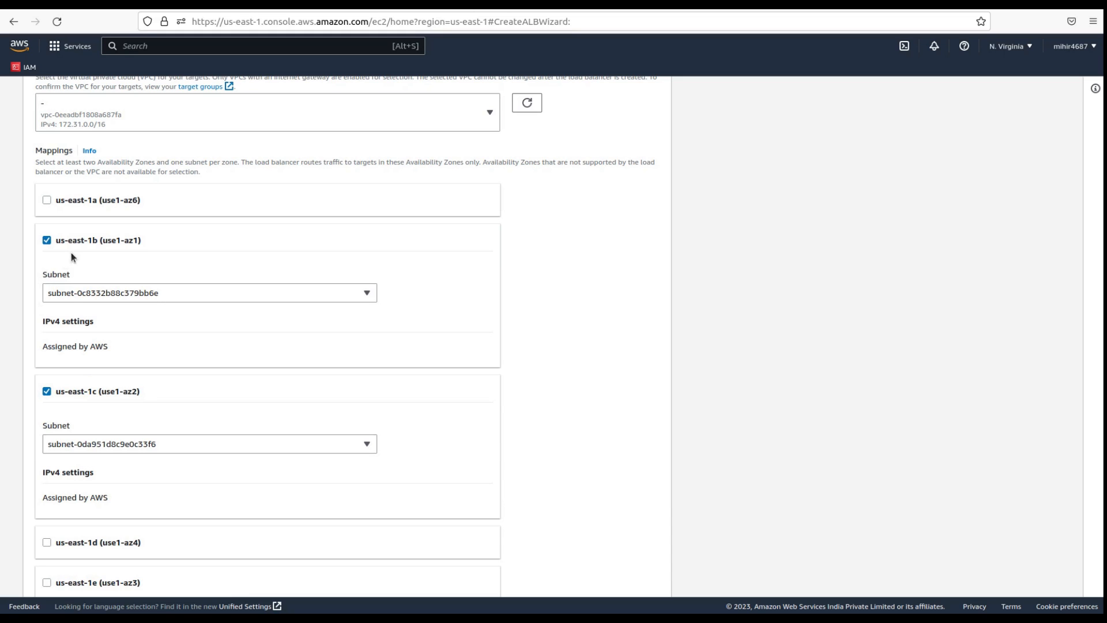
- From the HTTP:80 listener's default action, open the target group creation page in a new browser tab and switch to it
{"action": "scroll", "coordinate": [57, 395], "scroll_direction": "down", "scroll_amount": 10}
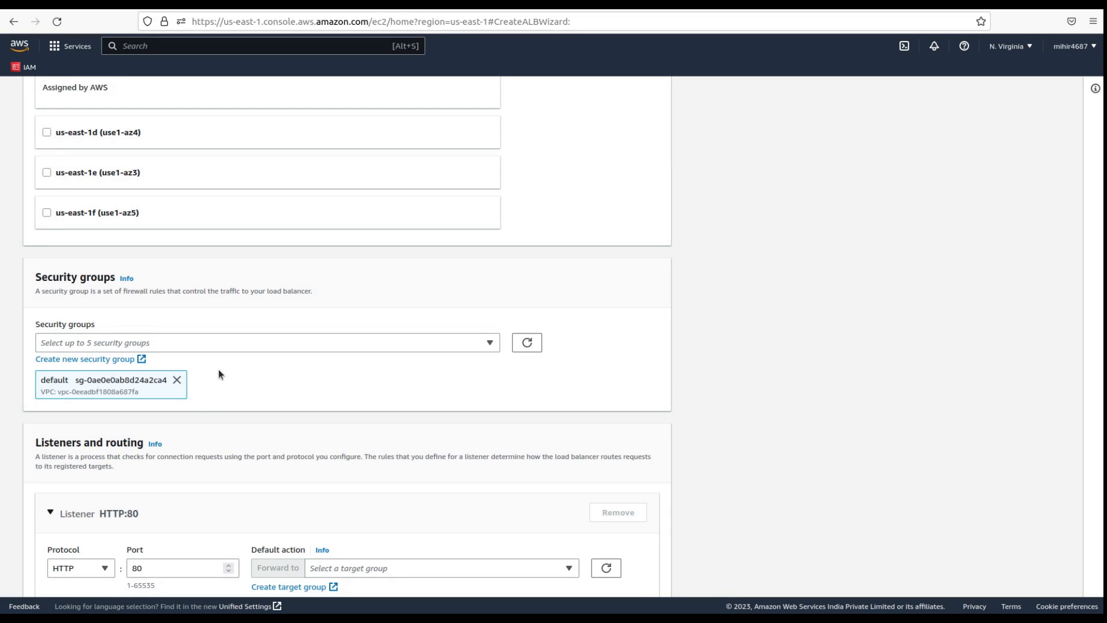
{"action": "scroll", "coordinate": [221, 374], "scroll_direction": "down", "scroll_amount": 2}
{"action": "scroll", "coordinate": [164, 412], "scroll_direction": "down", "scroll_amount": 4}
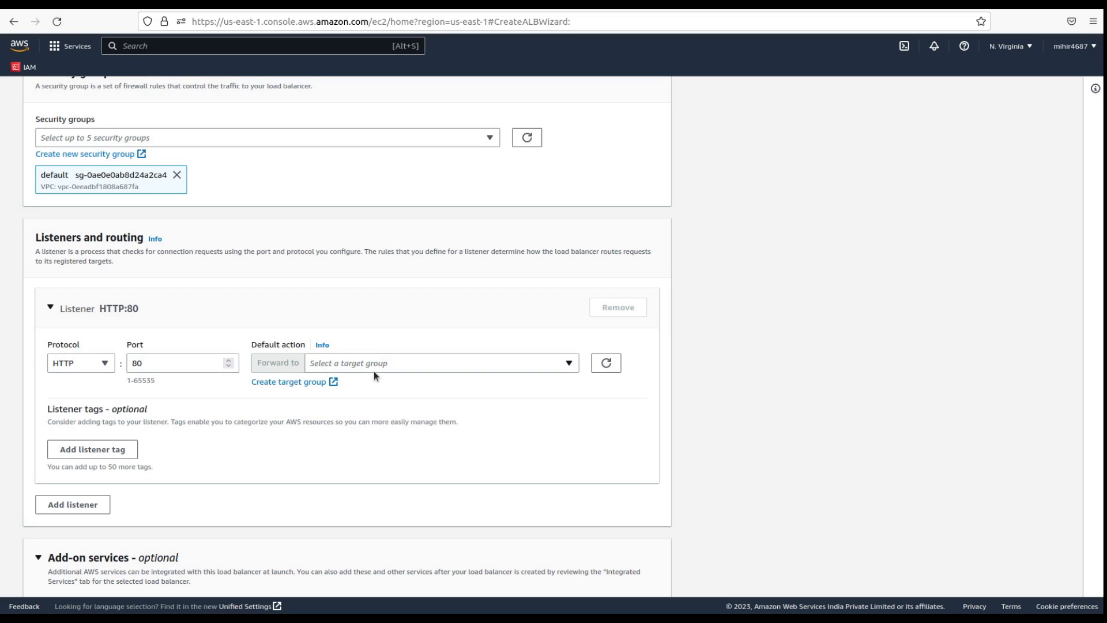
{"action": "left_click", "coordinate": [520, 365]}
{"action": "left_click", "coordinate": [520, 365]}
{"action": "left_click", "coordinate": [520, 365]}
{"action": "left_click", "coordinate": [520, 364]}
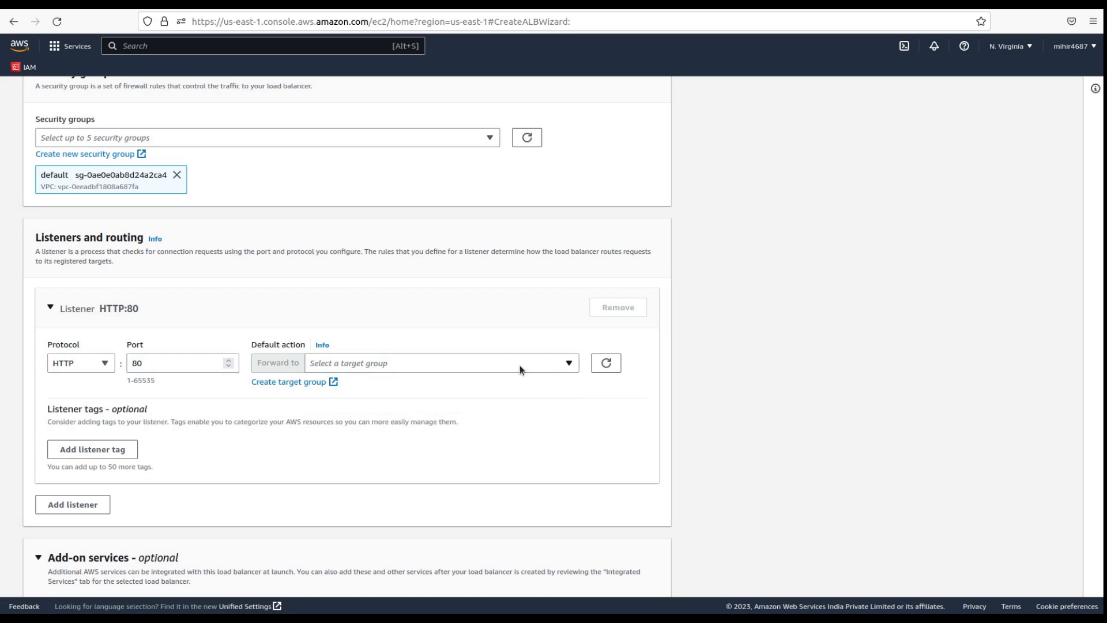
{"action": "right_click", "coordinate": [291, 384]}
{"action": "left_click", "coordinate": [313, 387]}
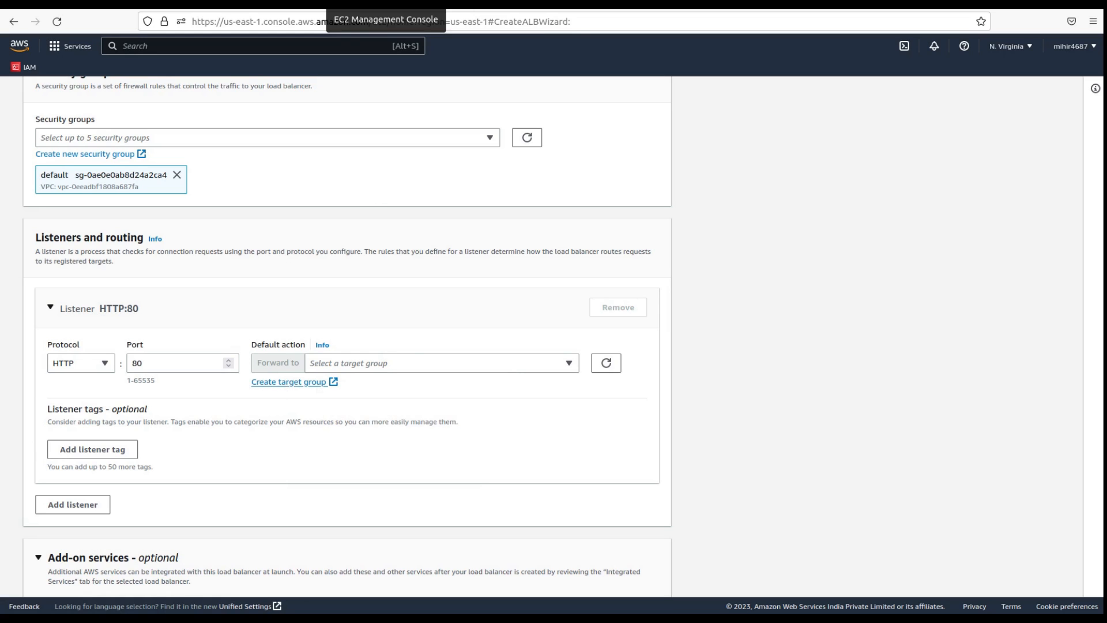
{"action": "left_click", "coordinate": [323, 5]}
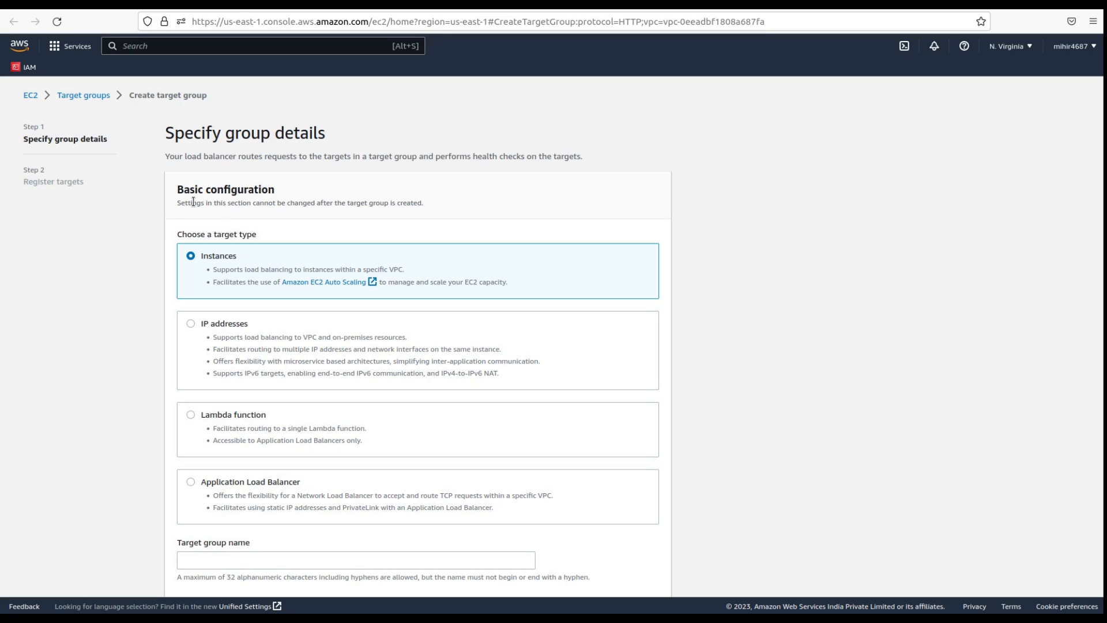
{"action": "left_click_drag", "start_coordinate": [205, 191], "coordinate": [254, 189]}
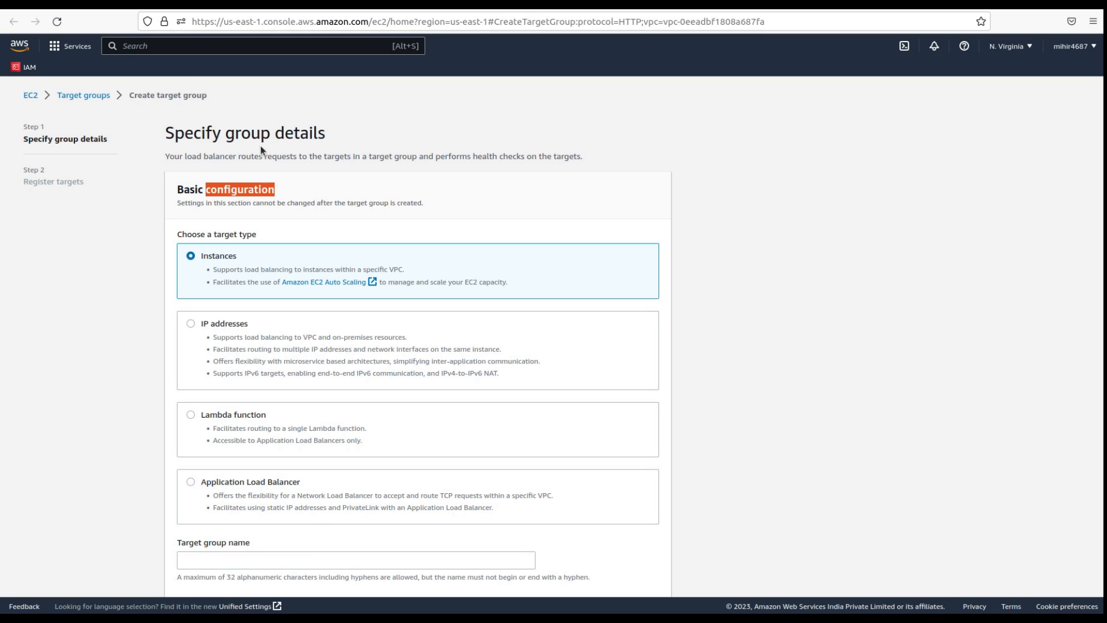
{"action": "left_click_drag", "start_coordinate": [274, 133], "coordinate": [333, 136]}
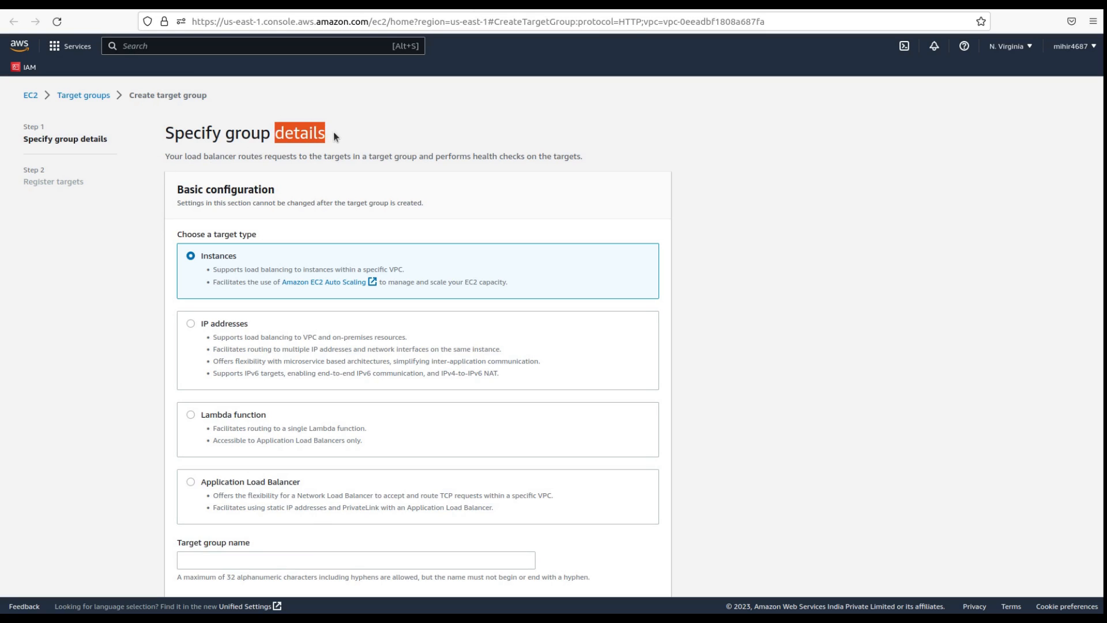
{"action": "left_click", "coordinate": [334, 136]}
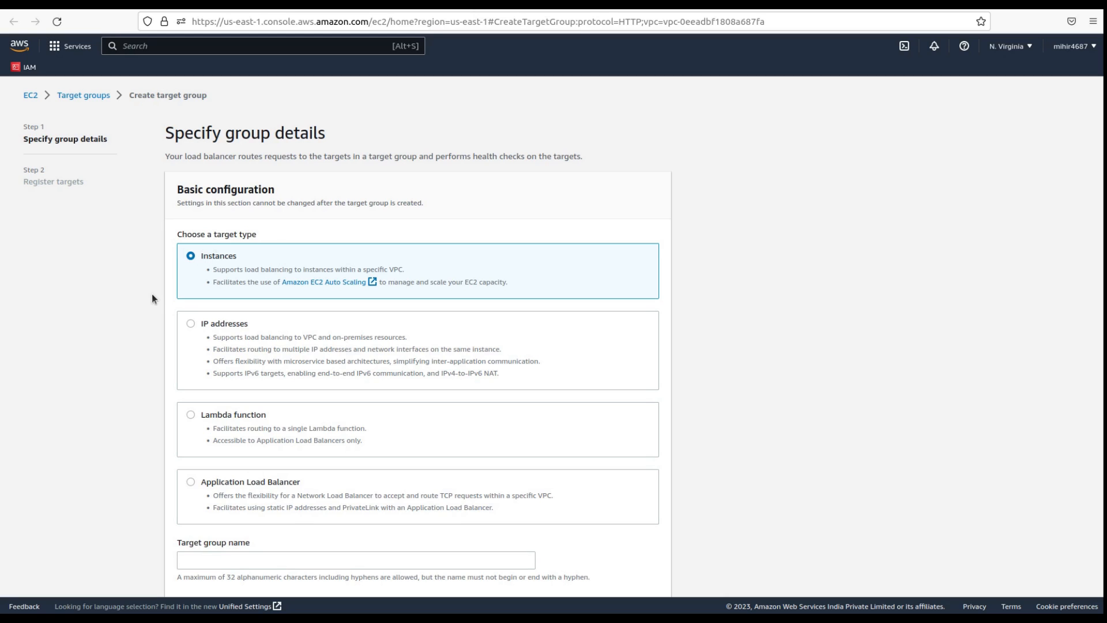
- Name the new target group MyTargetGroup
{"action": "scroll", "coordinate": [152, 293], "scroll_direction": "down", "scroll_amount": 5}
{"action": "left_click", "coordinate": [215, 293]}
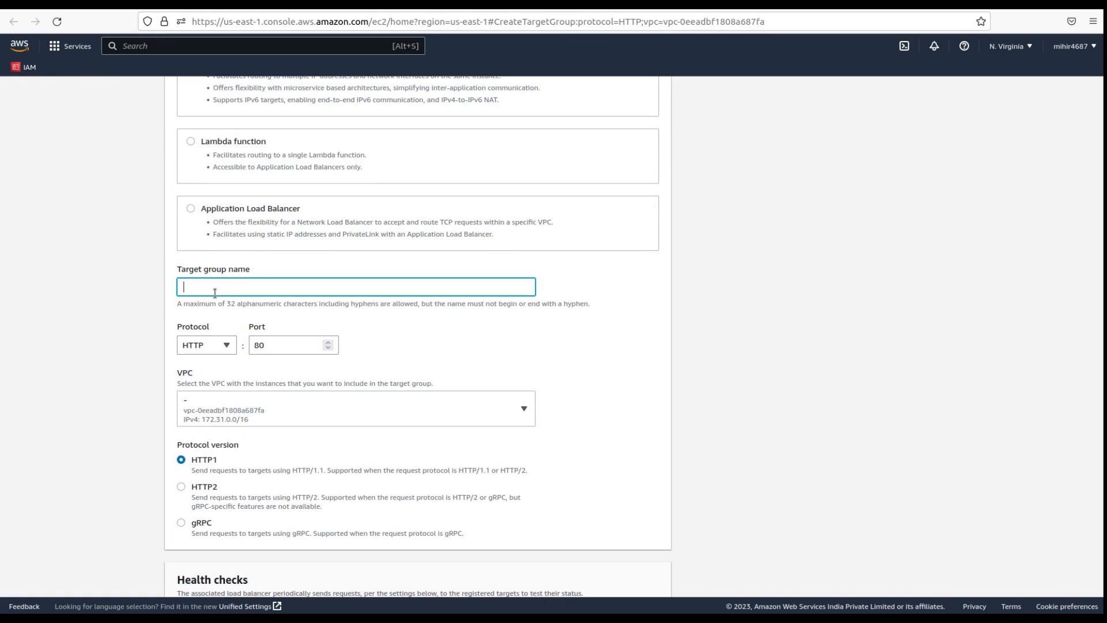
{"action": "type", "text": "MyTargetGroup"}
{"action": "left_click", "coordinate": [125, 418]}
- Keep the HTTP health check with the path "/" and proceed to registering targets
{"action": "scroll", "coordinate": [126, 419], "scroll_direction": "down", "scroll_amount": 3}
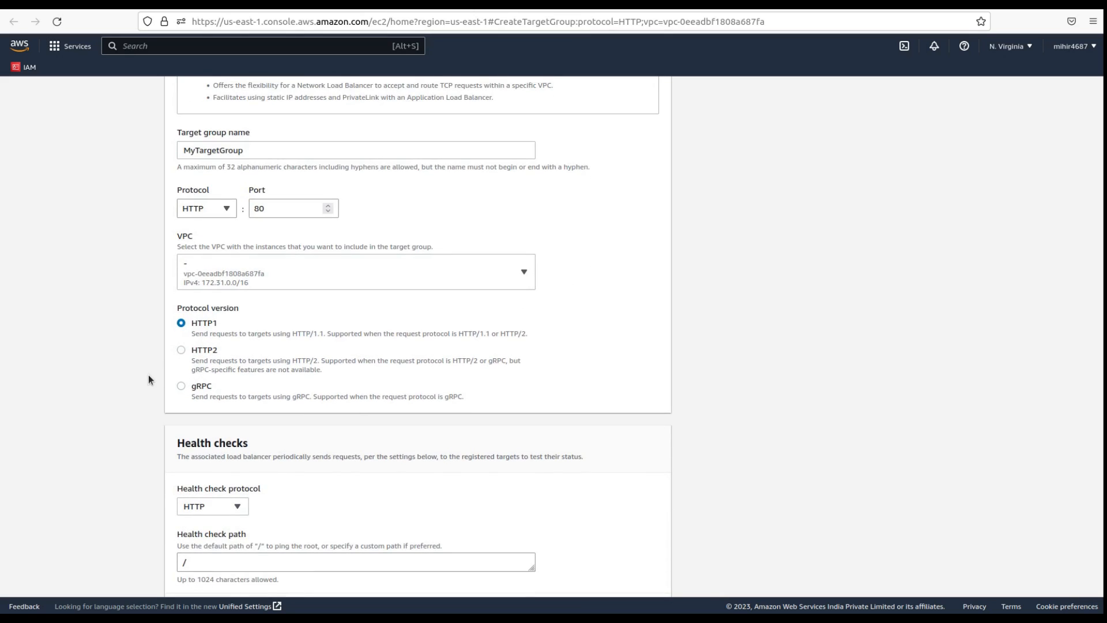
{"action": "scroll", "coordinate": [148, 379], "scroll_direction": "down", "scroll_amount": 3}
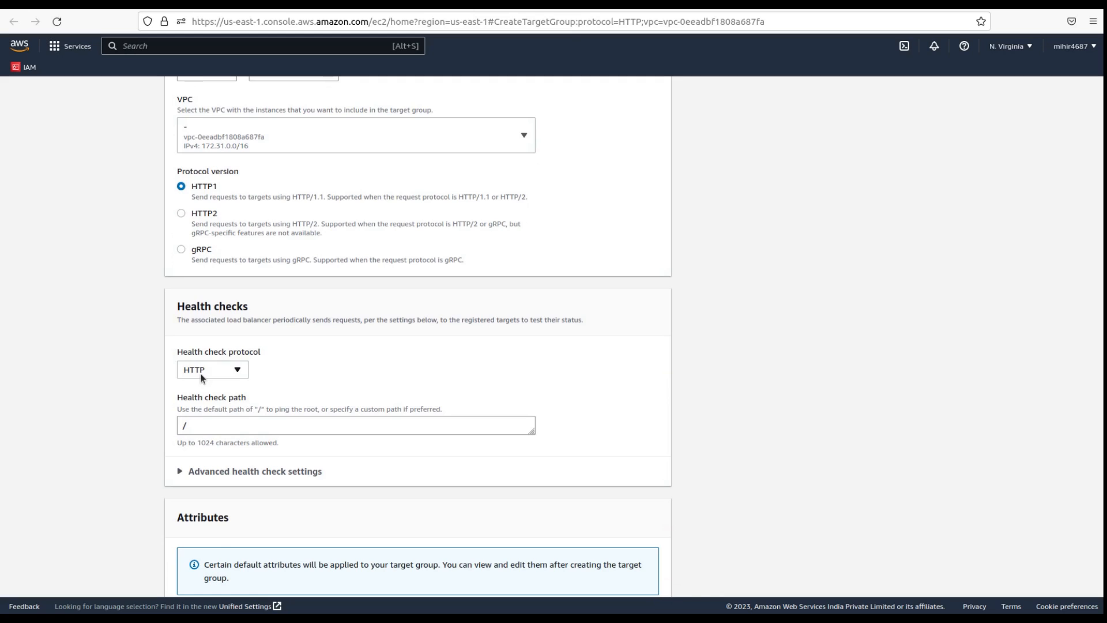
{"action": "left_click", "coordinate": [197, 424]}
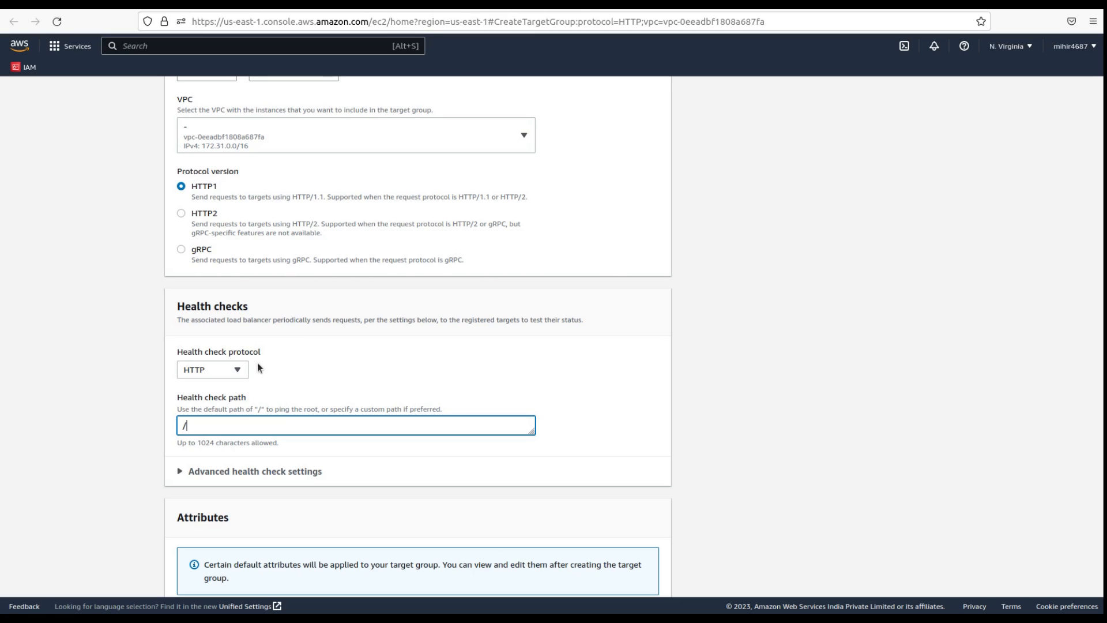
{"action": "left_click_drag", "start_coordinate": [189, 427], "coordinate": [162, 423]}
{"action": "left_click", "coordinate": [219, 427]}
{"action": "left_click_drag", "start_coordinate": [210, 425], "coordinate": [179, 425]}
{"action": "left_click", "coordinate": [229, 430]}
{"action": "scroll", "coordinate": [127, 446], "scroll_direction": "down", "scroll_amount": 2}
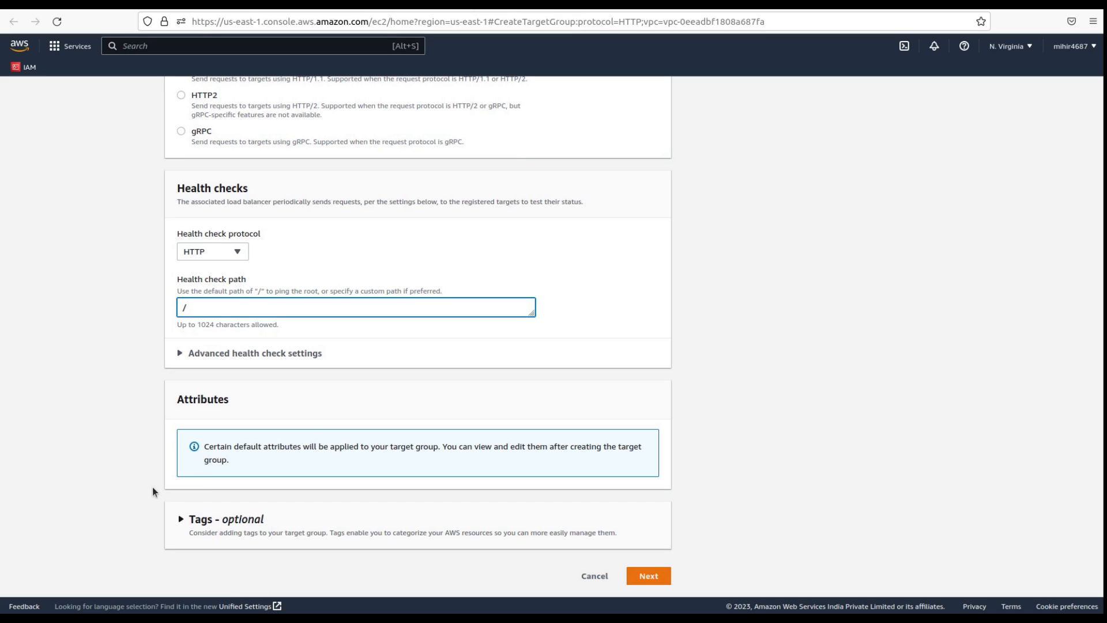
{"action": "left_click", "coordinate": [647, 573]}
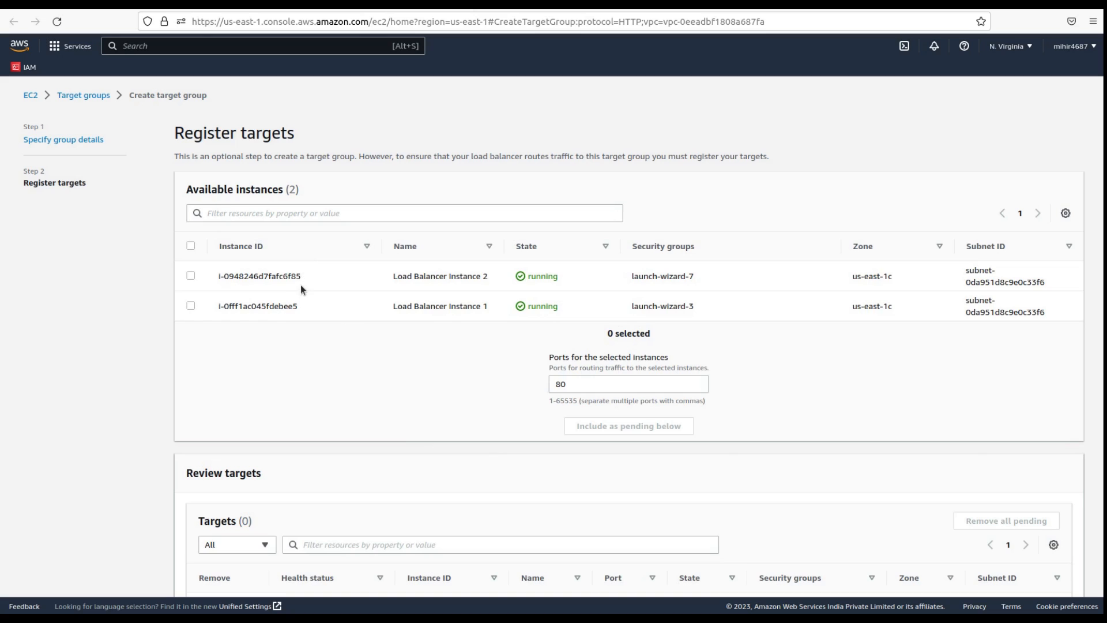
- Include both load balancer instances as pending targets on port 80 and create the target group
{"action": "scroll", "coordinate": [301, 289], "scroll_direction": "down", "scroll_amount": 3}
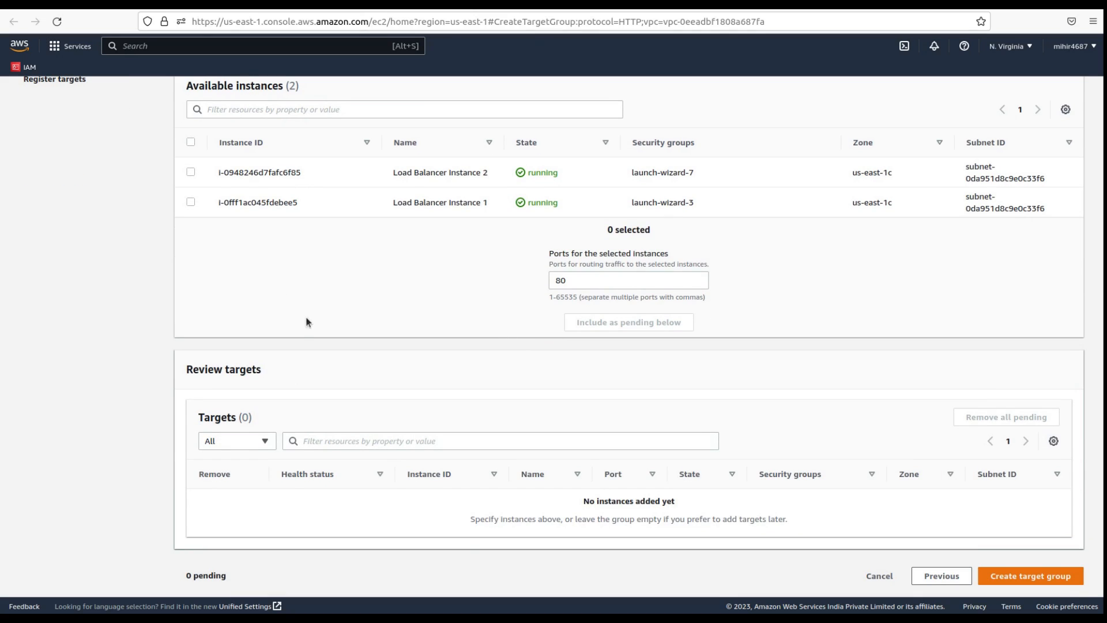
{"action": "left_click", "coordinate": [191, 142]}
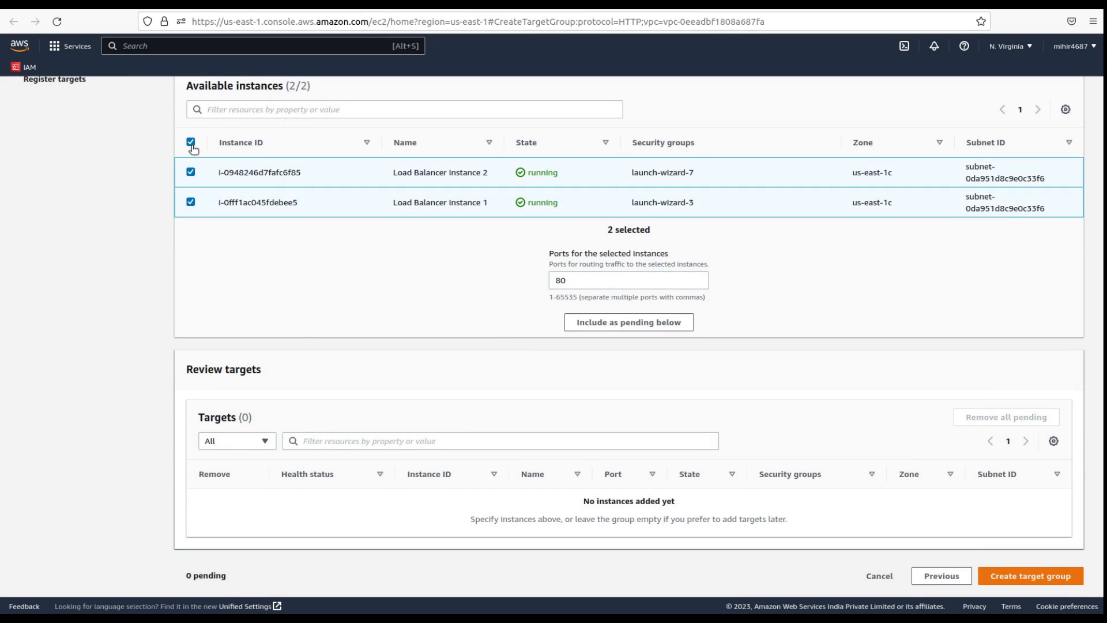
{"action": "left_click", "coordinate": [623, 328]}
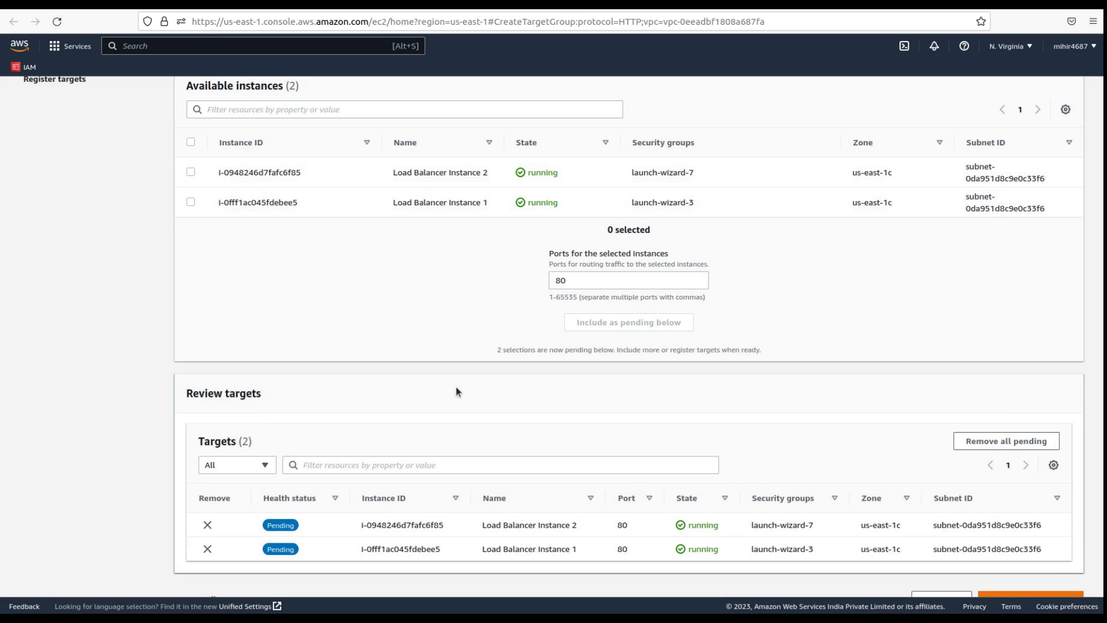
{"action": "scroll", "coordinate": [455, 392], "scroll_direction": "down", "scroll_amount": 1}
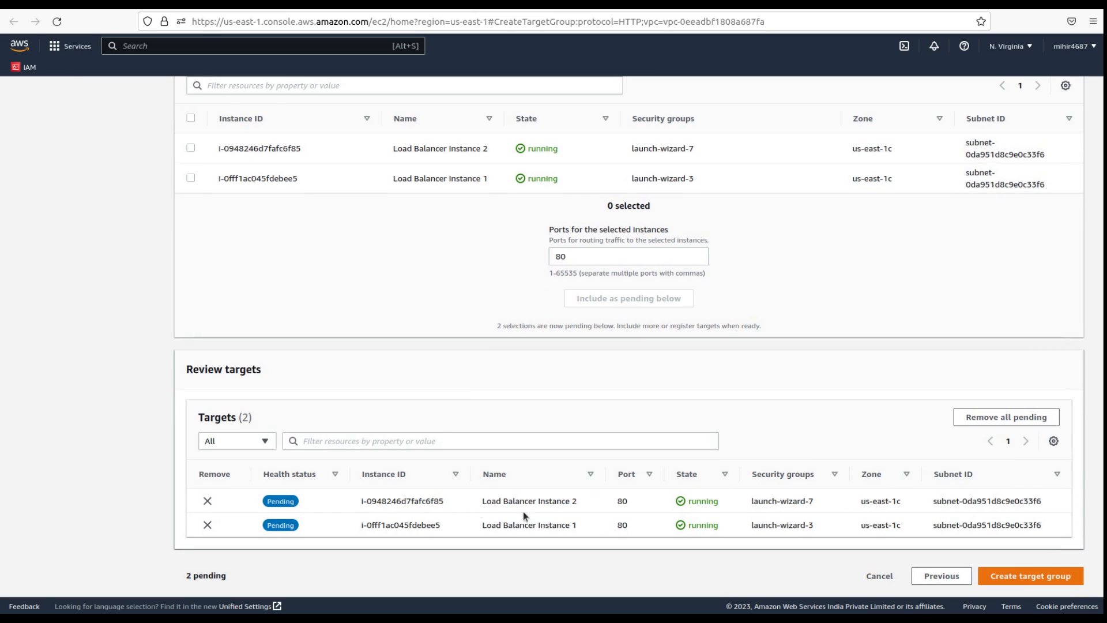
{"action": "left_click", "coordinate": [1032, 576]}
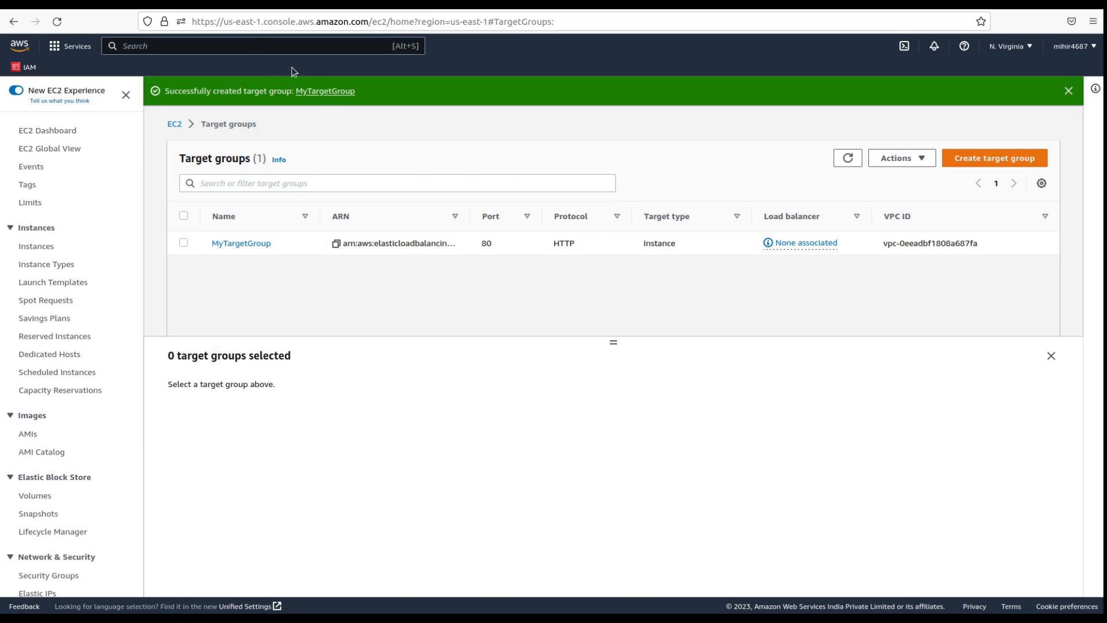
- Return to the load balancer creation tab, refresh the target groups, and set the HTTP:80 listener's default action to forward to MyTargetGroup
{"action": "left_click", "coordinate": [183, 2]}
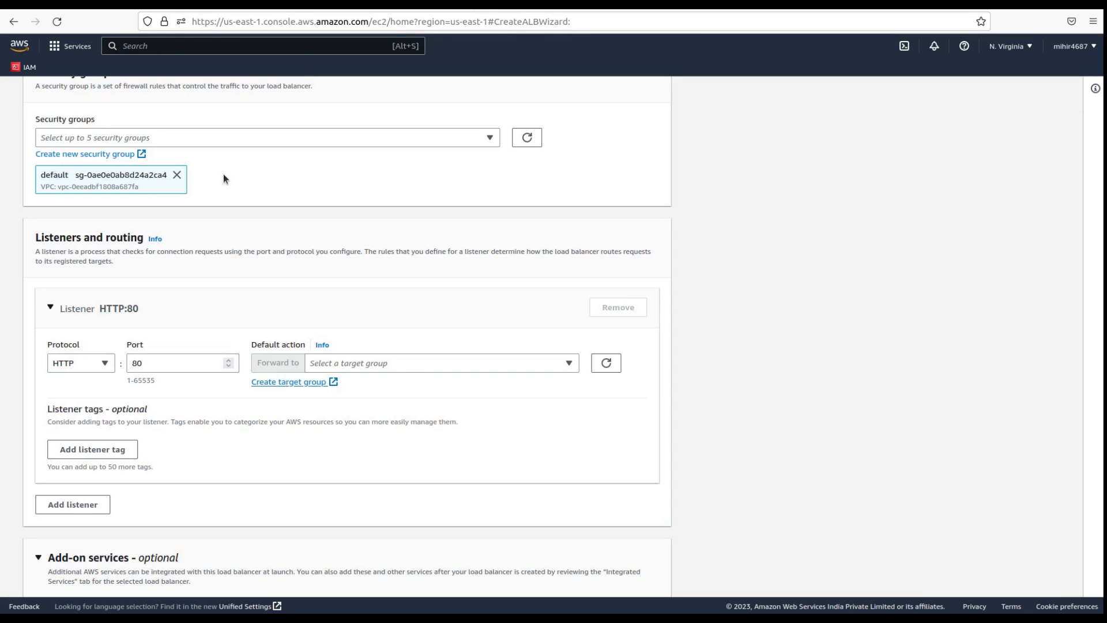
{"action": "left_click", "coordinate": [370, 361]}
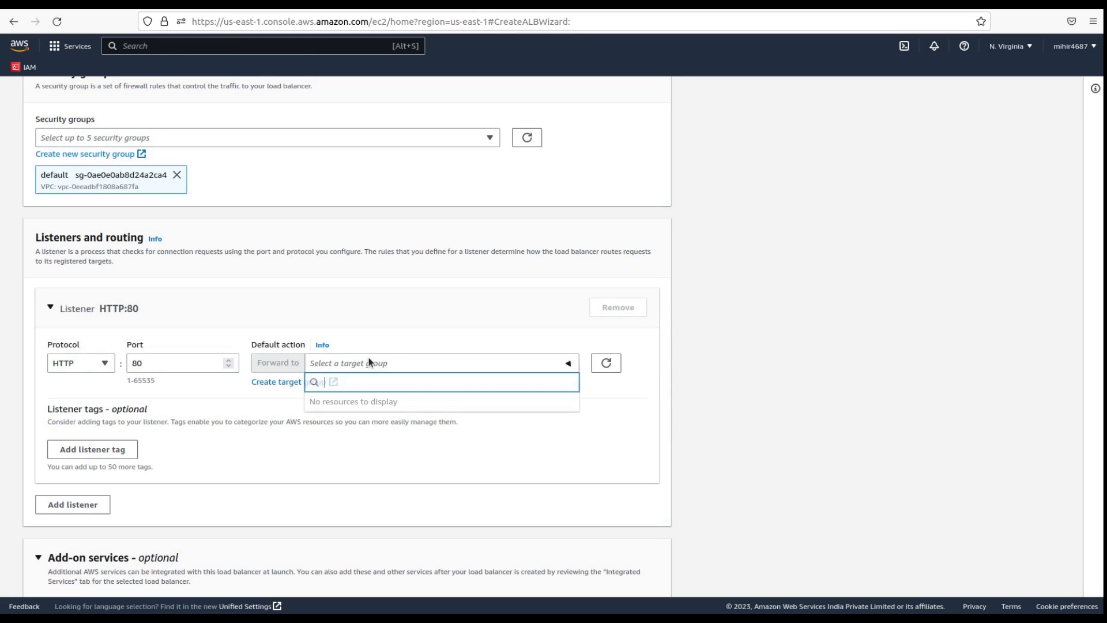
{"action": "left_click", "coordinate": [606, 364]}
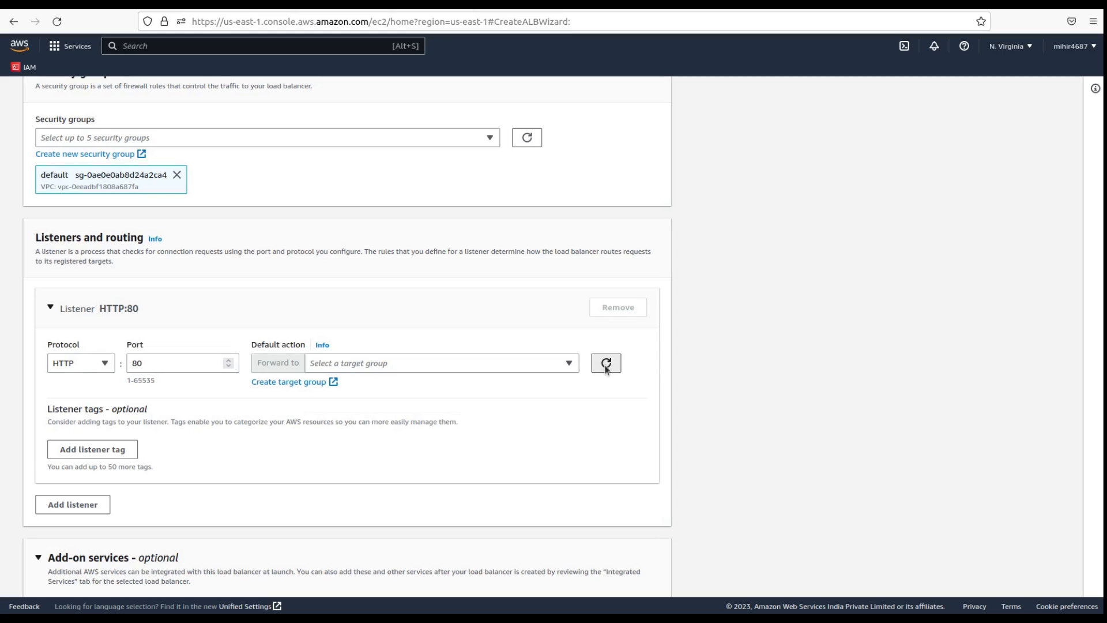
{"action": "left_click", "coordinate": [525, 362]}
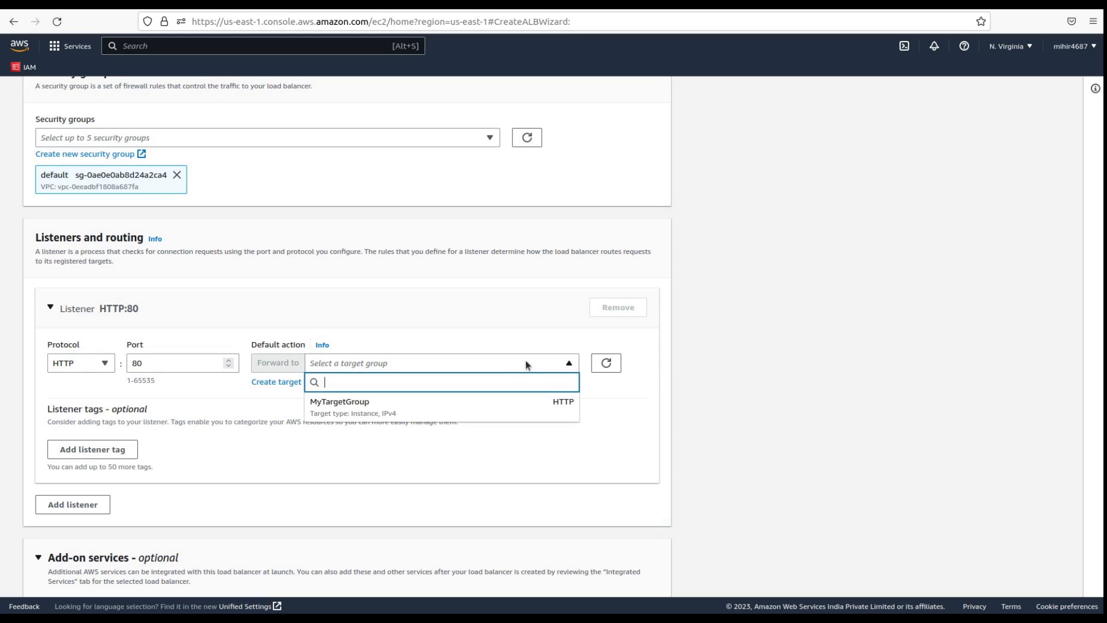
{"action": "left_click", "coordinate": [430, 402]}
- Review the load balancer configuration summary, leave the add-on services and tags unset, and create the load balancer
{"action": "scroll", "coordinate": [248, 442], "scroll_direction": "down", "scroll_amount": 7}
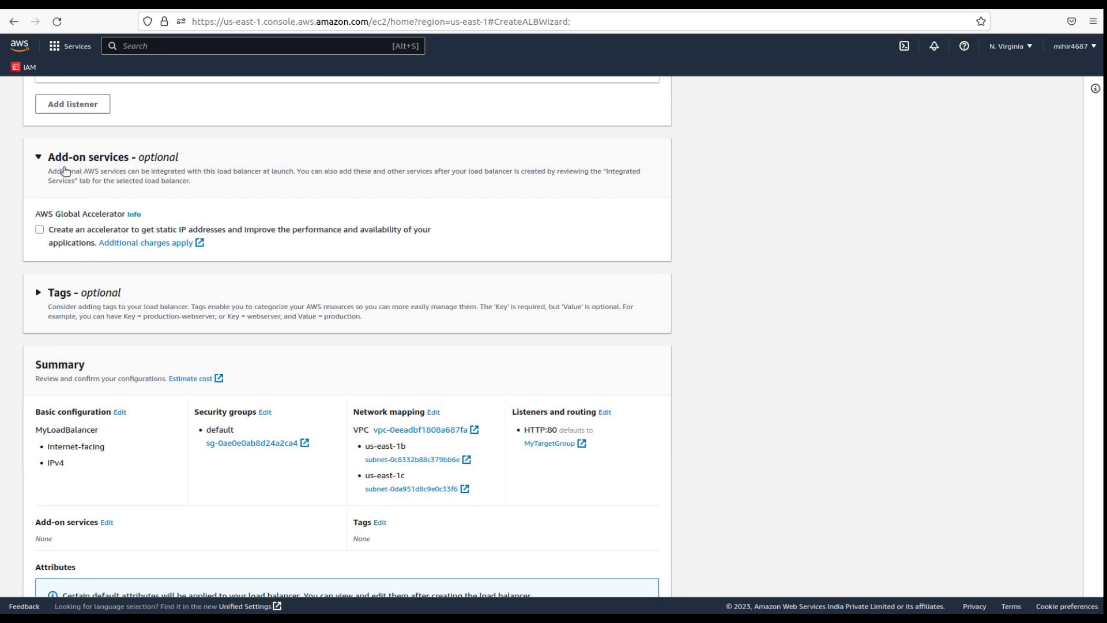
{"action": "scroll", "coordinate": [24, 269], "scroll_direction": "down", "scroll_amount": 2}
{"action": "scroll", "coordinate": [24, 271], "scroll_direction": "down", "scroll_amount": 1}
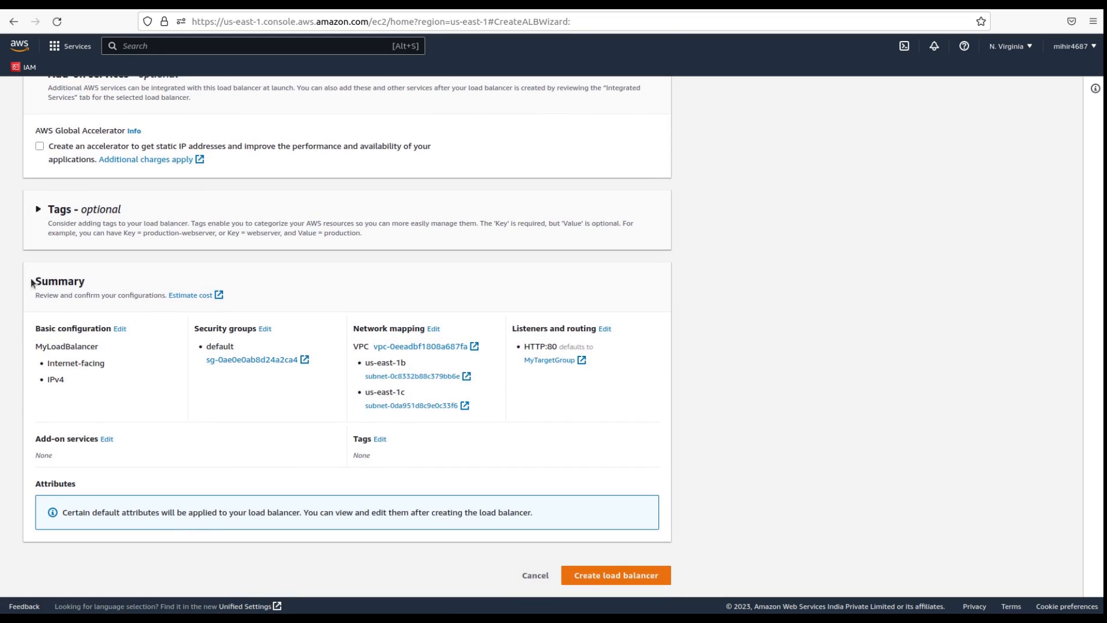
{"action": "left_click", "coordinate": [635, 579]}
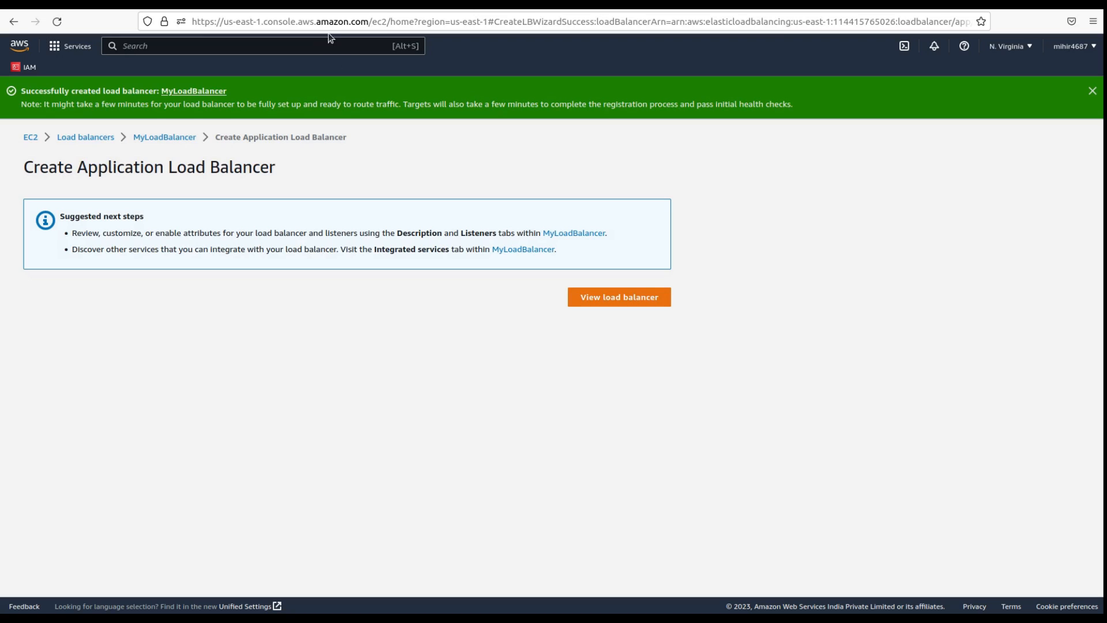
- Switch to the target groups tab, open MyTargetGroup, and check the health status of its registered targets, refreshing the list
{"action": "left_click", "coordinate": [320, 7]}
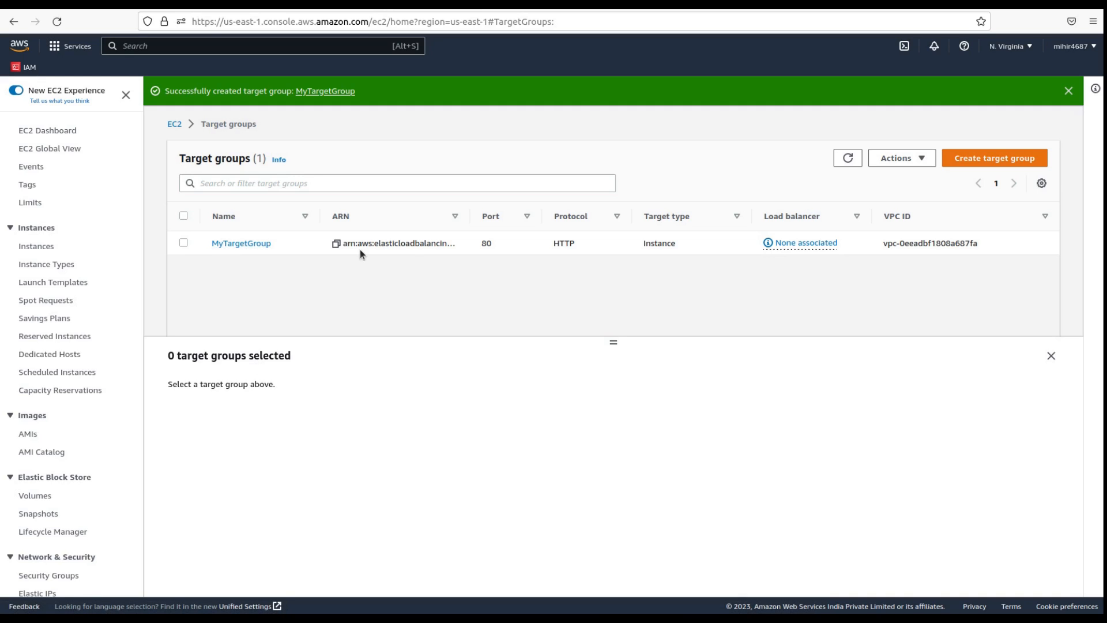
{"action": "left_click", "coordinate": [242, 243]}
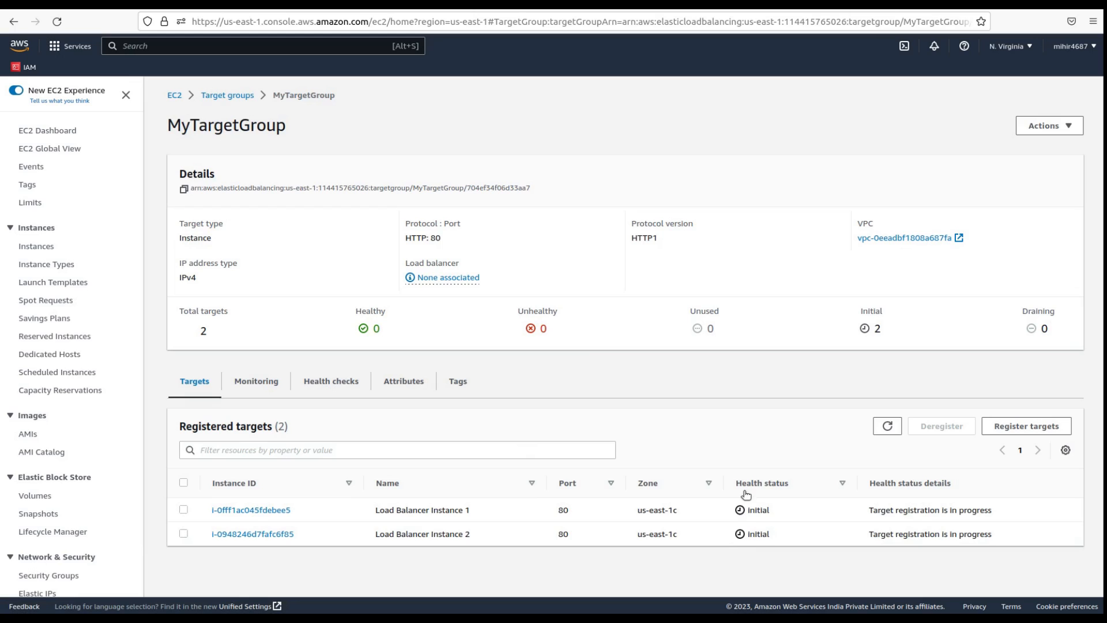
{"action": "left_click_drag", "start_coordinate": [749, 513], "coordinate": [787, 516]}
{"action": "double_click", "coordinate": [757, 534]}
{"action": "double_click", "coordinate": [756, 510]}
{"action": "left_click", "coordinate": [750, 510]}
{"action": "left_click", "coordinate": [740, 513]}
{"action": "left_click", "coordinate": [887, 426]}
{"action": "left_click", "coordinate": [884, 427]}
{"action": "left_click", "coordinate": [885, 427]}
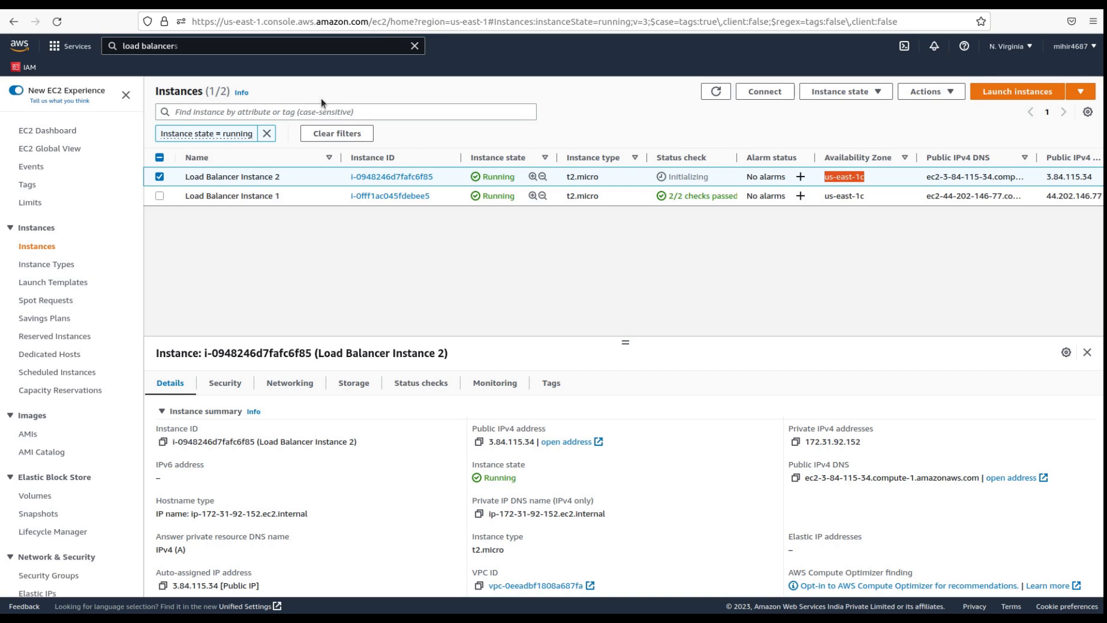
- Check the inbound rules of Load Balancer Instance 2 and open its launch-wizard-7 security group in a new browser tab
{"action": "left_click", "coordinate": [219, 381]}
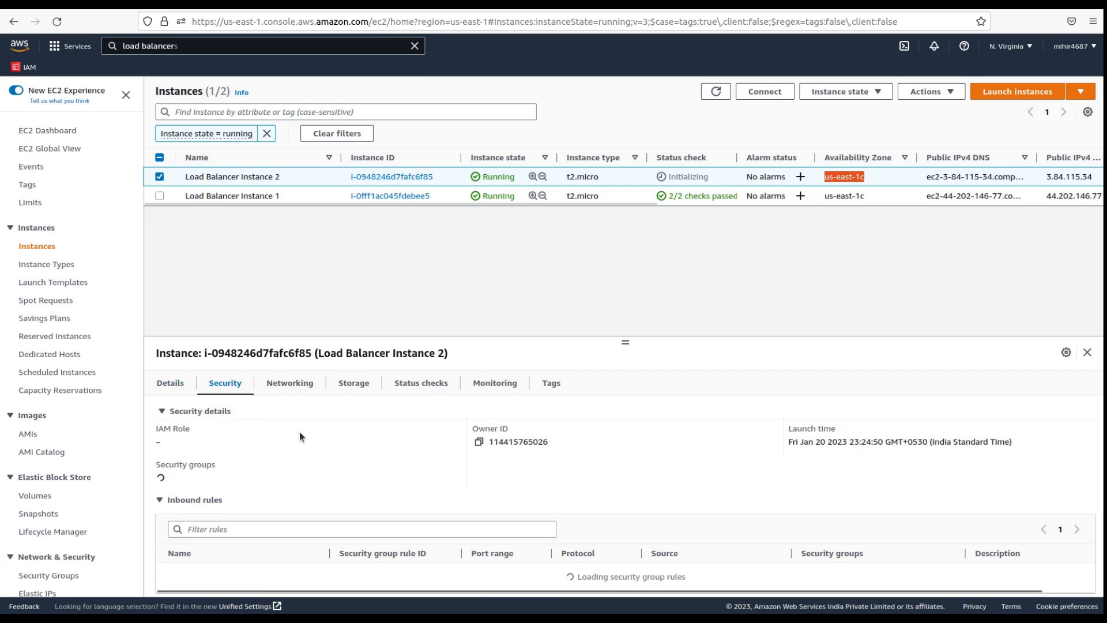
{"action": "scroll", "coordinate": [255, 453], "scroll_direction": "down", "scroll_amount": 2}
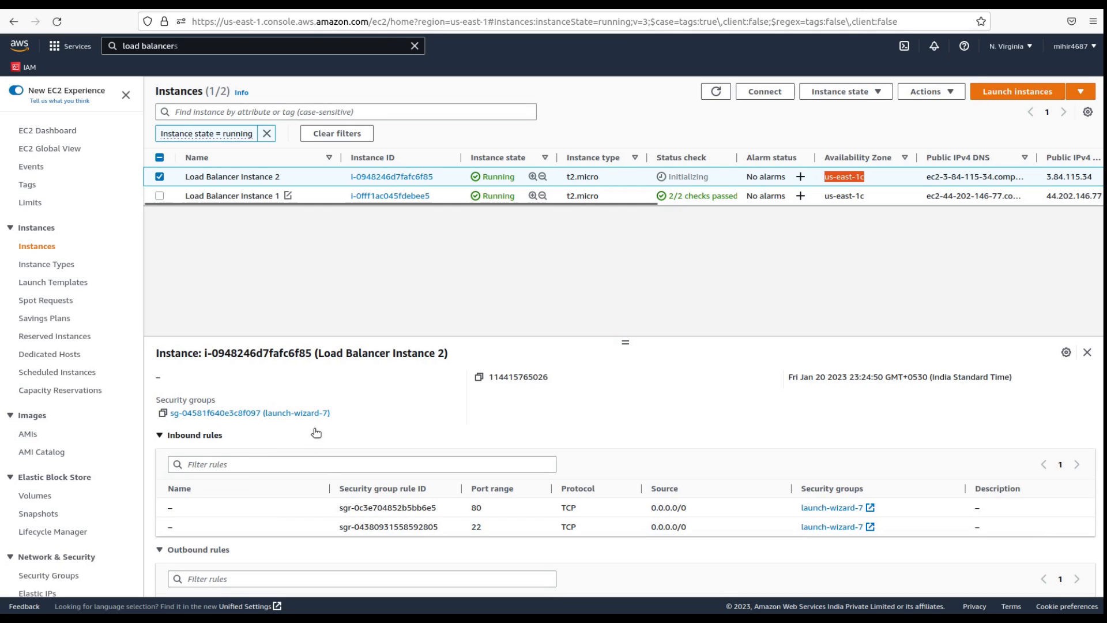
{"action": "double_click", "coordinate": [476, 507]}
{"action": "scroll", "coordinate": [583, 488], "scroll_direction": "up", "scroll_amount": 2}
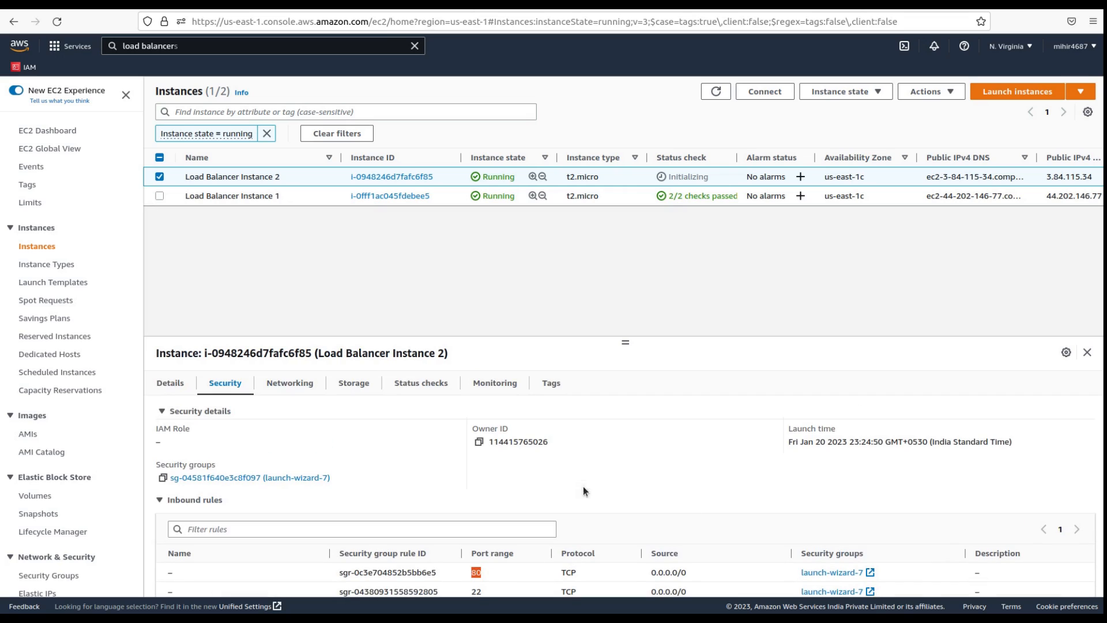
{"action": "right_click", "coordinate": [211, 478]}
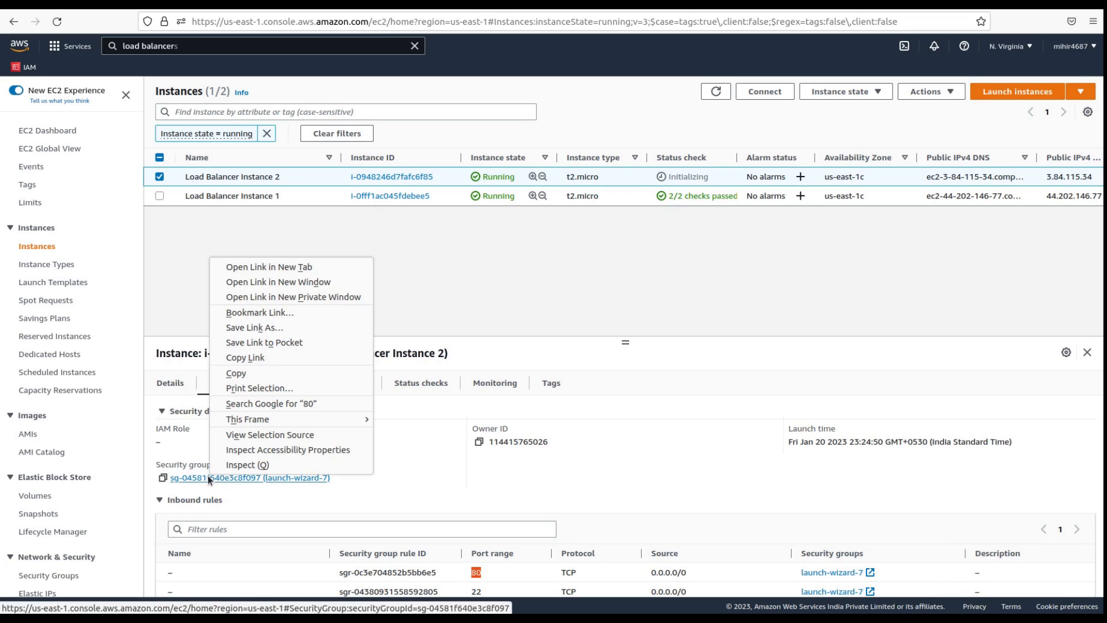
{"action": "left_click", "coordinate": [312, 266]}
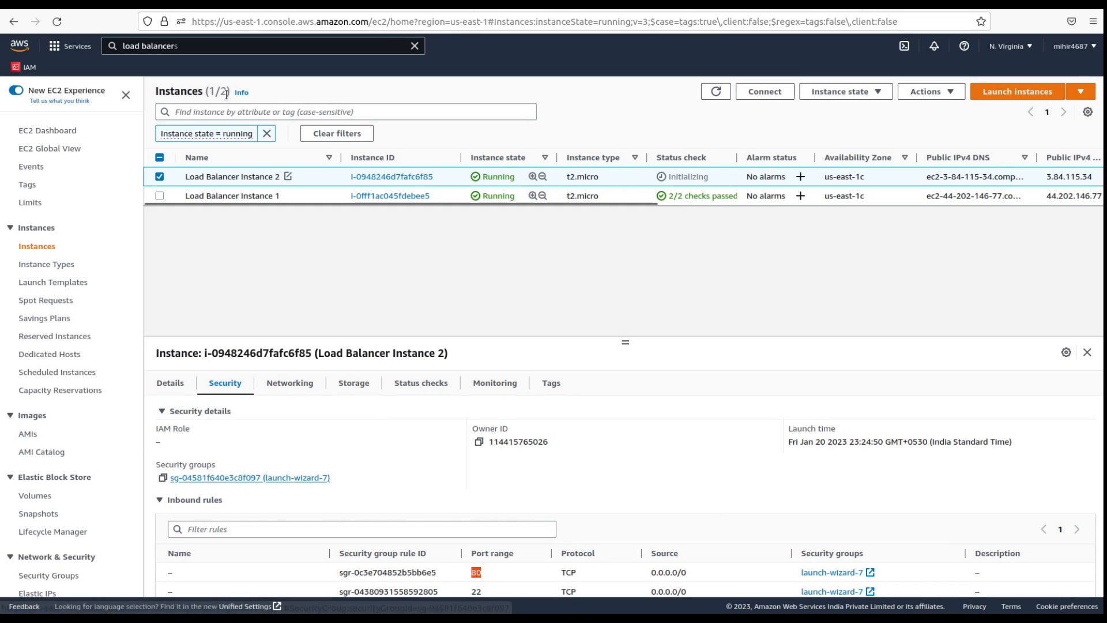
{"action": "key", "text": "ctrl+Tab"}
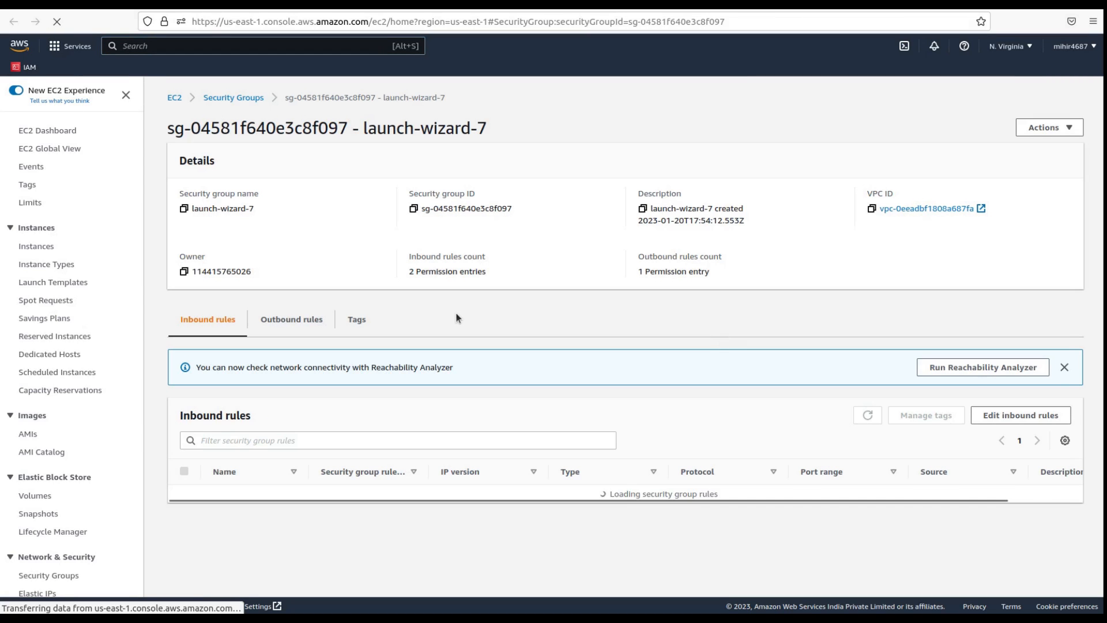
- Delete the HTTP port 80 inbound rule from the launch-wizard-7 security group and save the rules
{"action": "left_click", "coordinate": [1019, 413]}
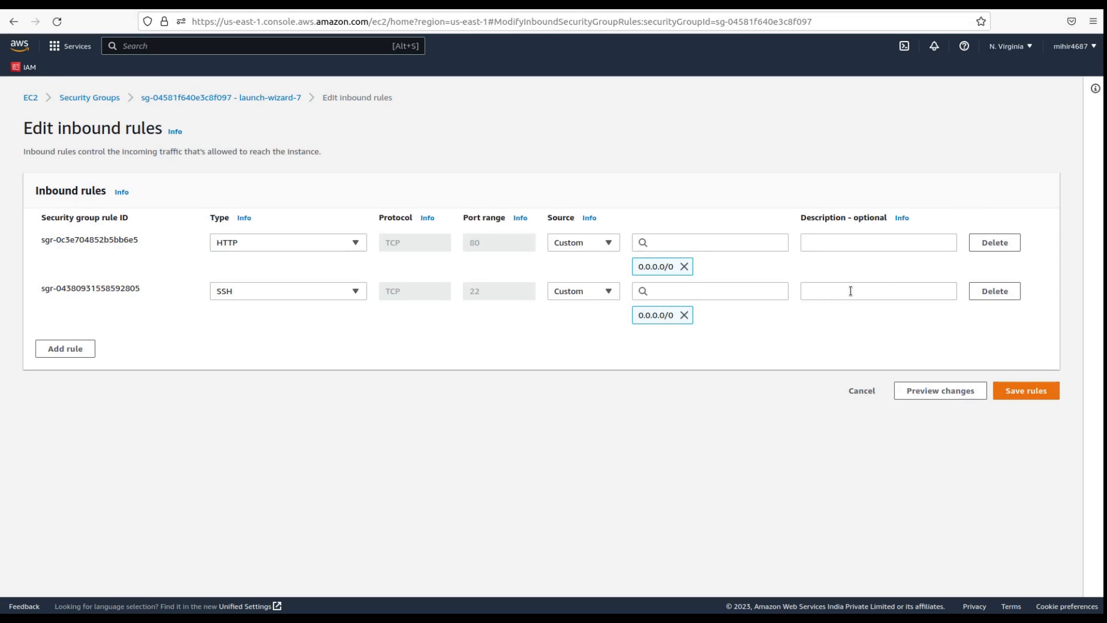
{"action": "left_click", "coordinate": [998, 242]}
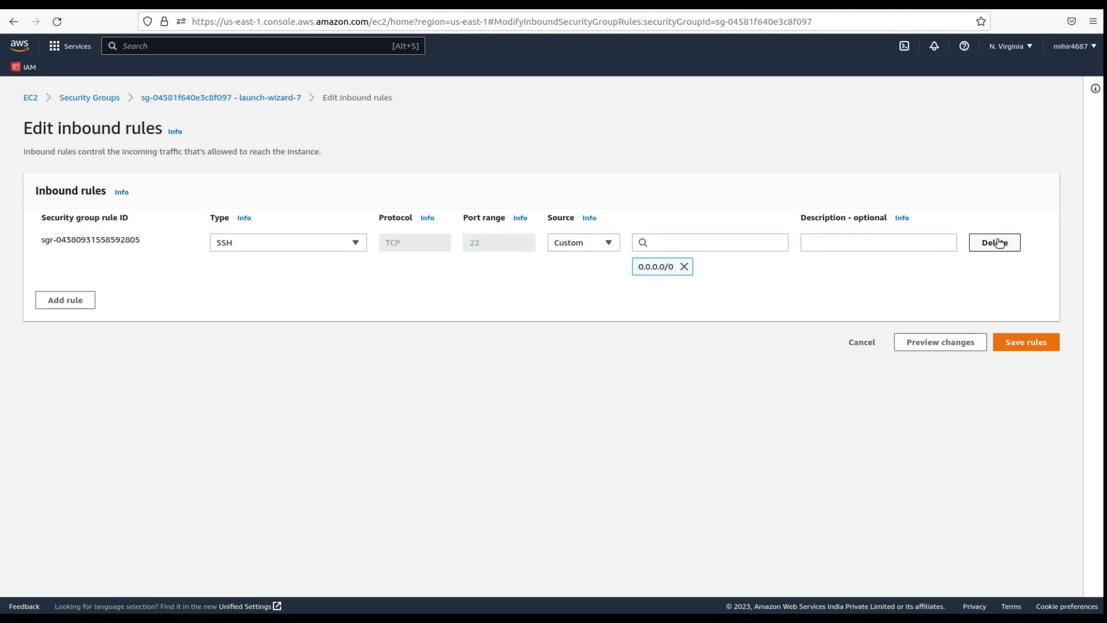
{"action": "left_click", "coordinate": [1031, 342]}
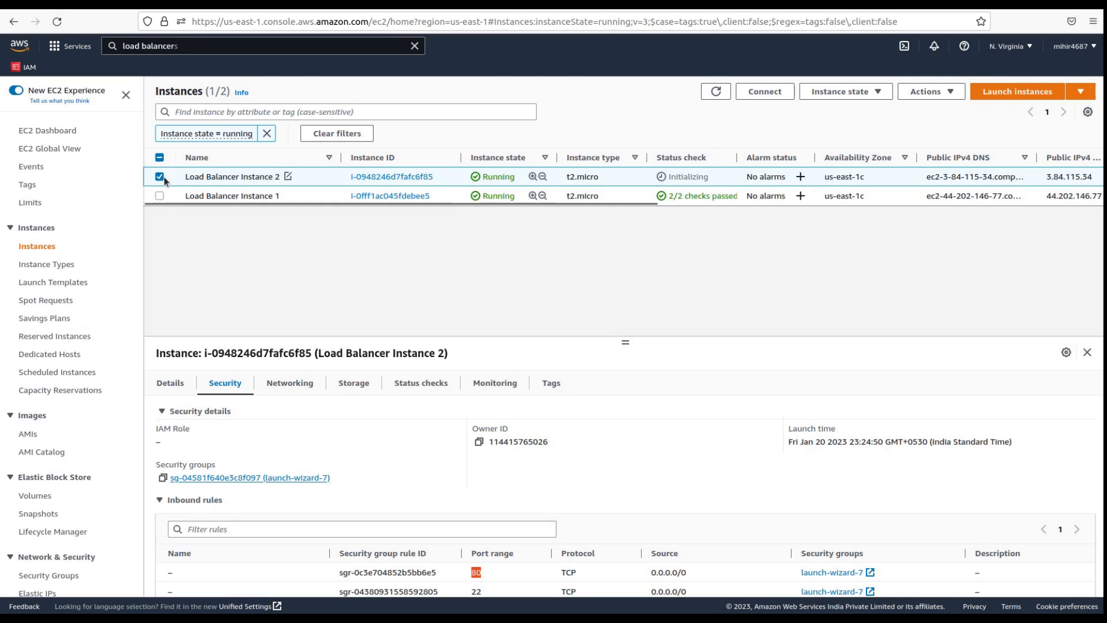
- Select only Load Balancer Instance 1 in the instances list and open its launch-wizard-3 security group in a new browser tab
{"action": "left_click", "coordinate": [160, 178]}
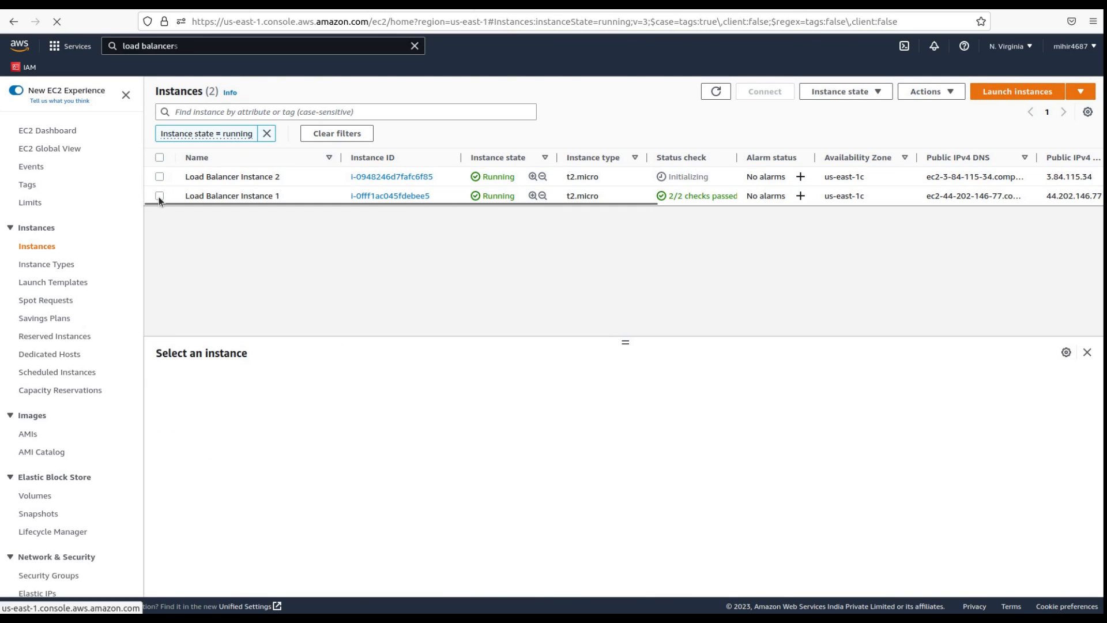
{"action": "left_click", "coordinate": [160, 196]}
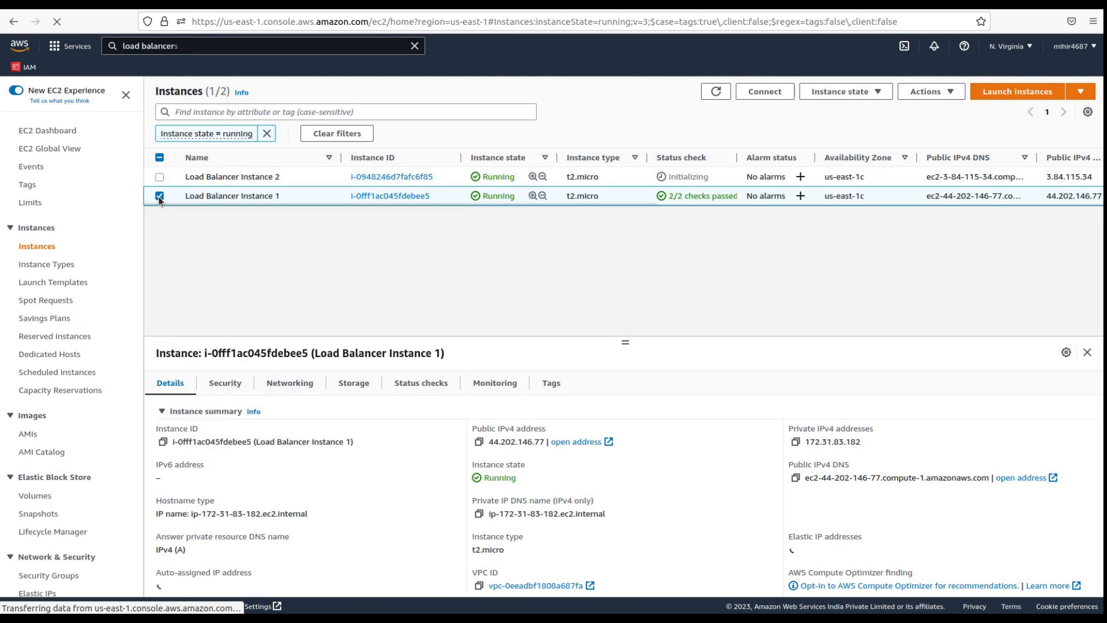
{"action": "left_click", "coordinate": [225, 380]}
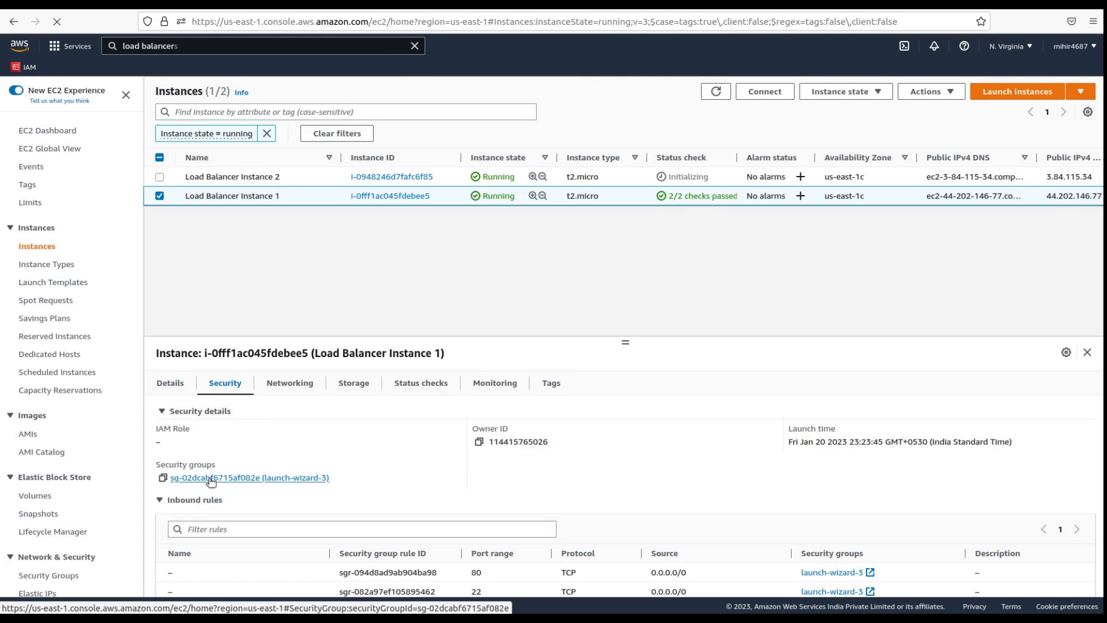
{"action": "right_click", "coordinate": [211, 478]}
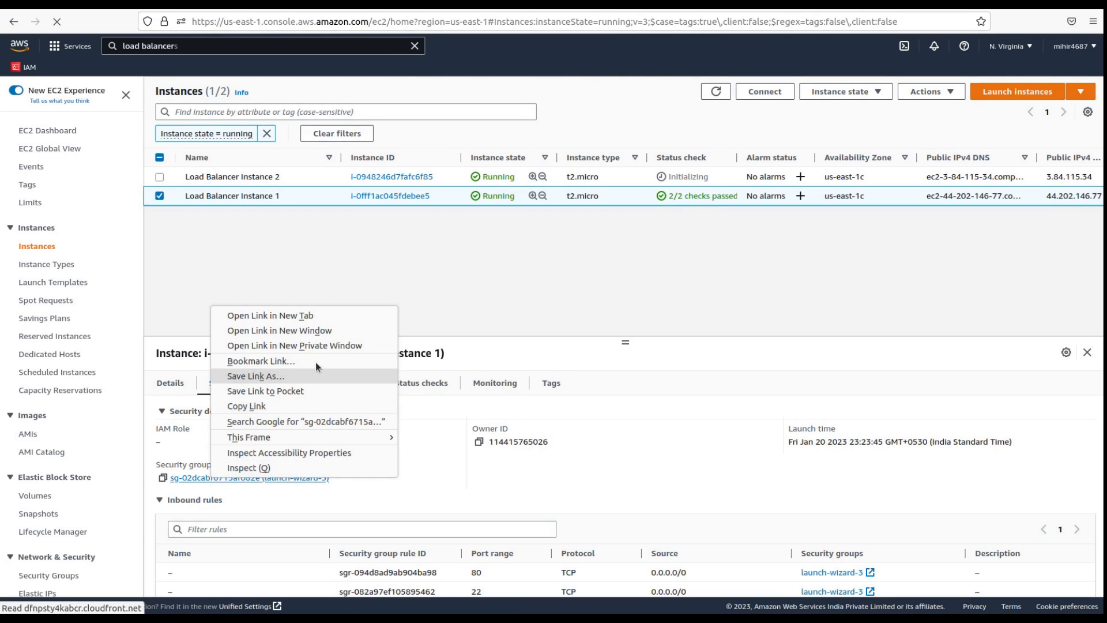
{"action": "left_click", "coordinate": [312, 316]}
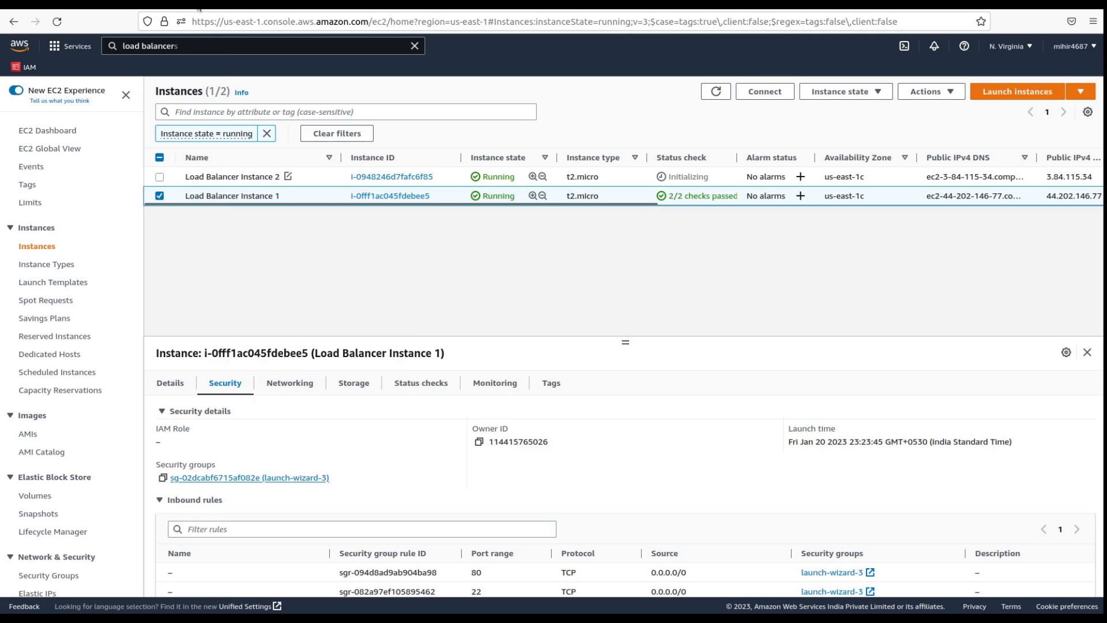
{"action": "left_click", "coordinate": [199, 4]}
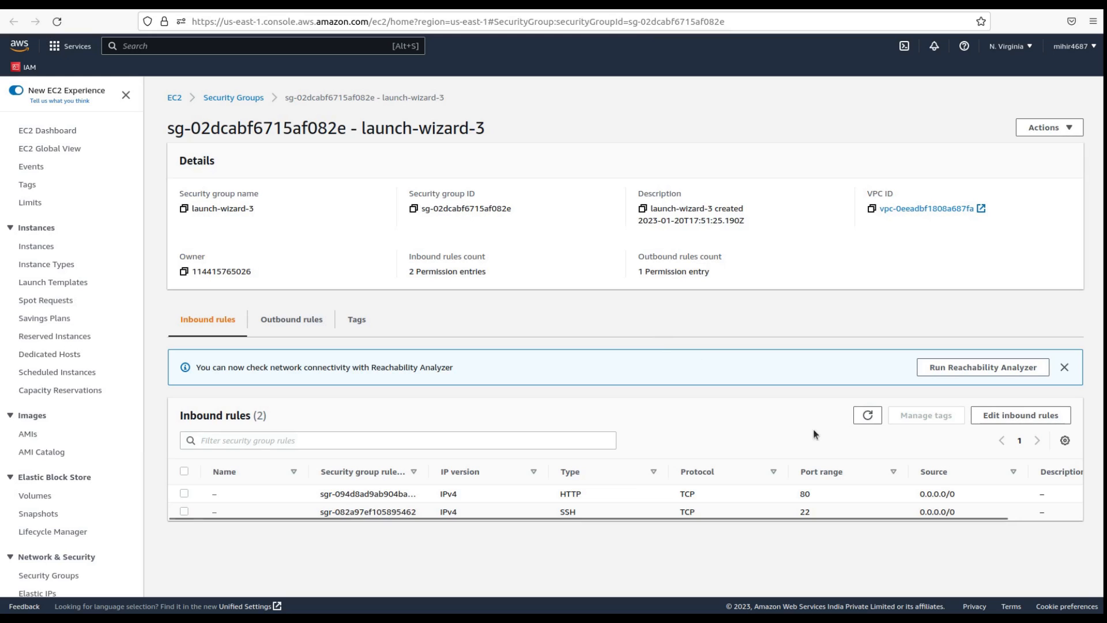
- Delete the HTTP port 80 inbound rule from the launch-wizard-3 security group and save the rules
{"action": "left_click", "coordinate": [1015, 416]}
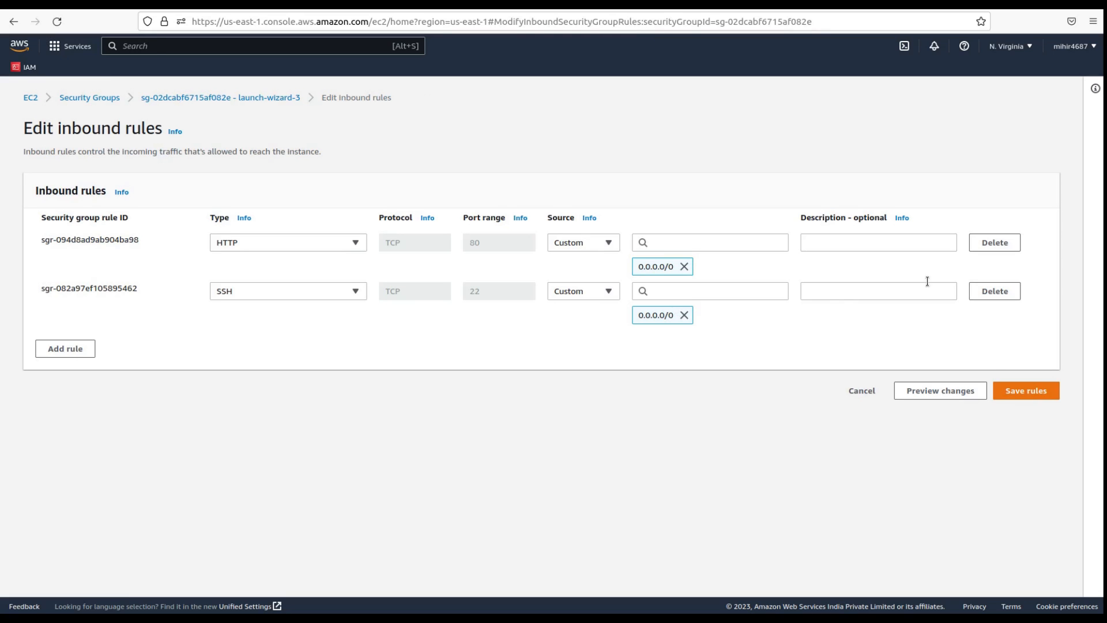
{"action": "left_click", "coordinate": [996, 243]}
{"action": "left_click", "coordinate": [1031, 341]}
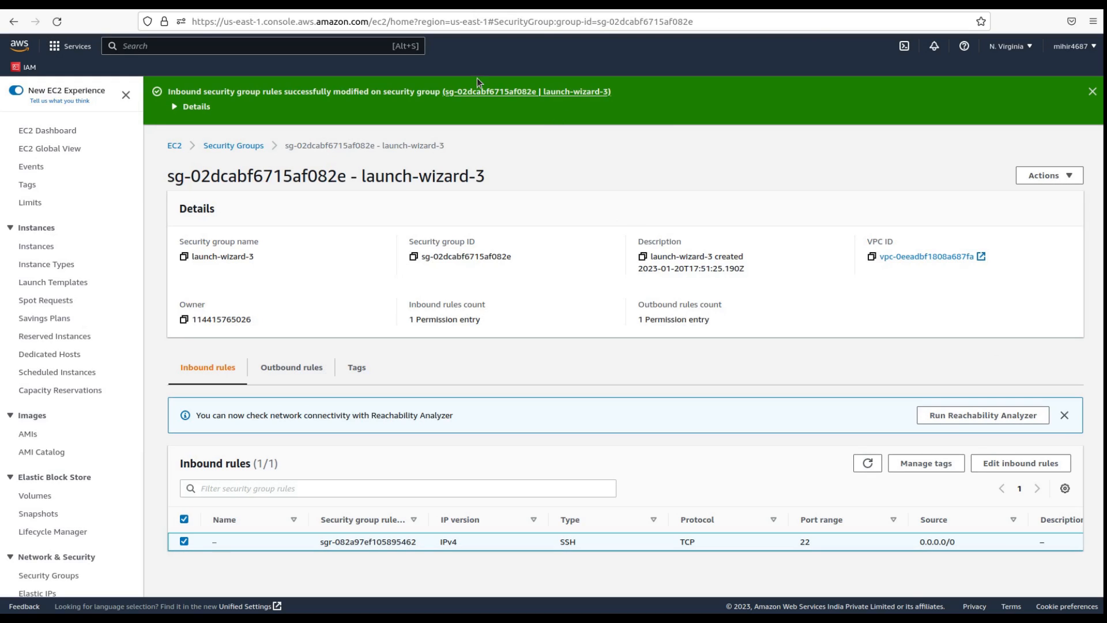
- Test direct access to Load Balancer Instance 1 by visiting its copied public IPv4 DNS in a new browser tab, then close that tab
{"action": "left_click", "coordinate": [62, 3]}
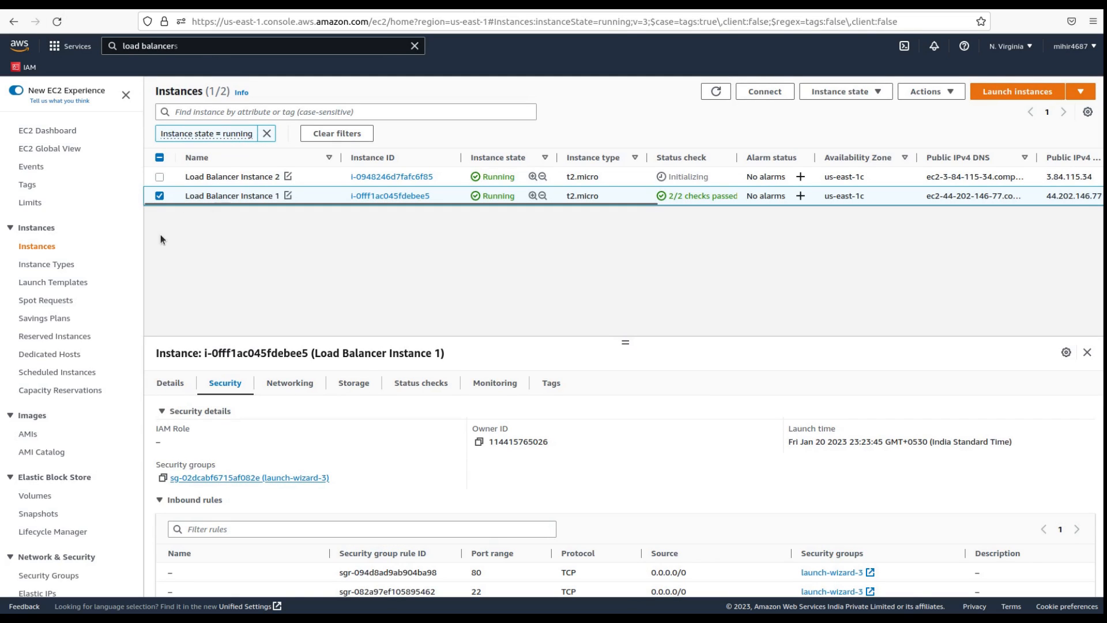
{"action": "left_click", "coordinate": [170, 383]}
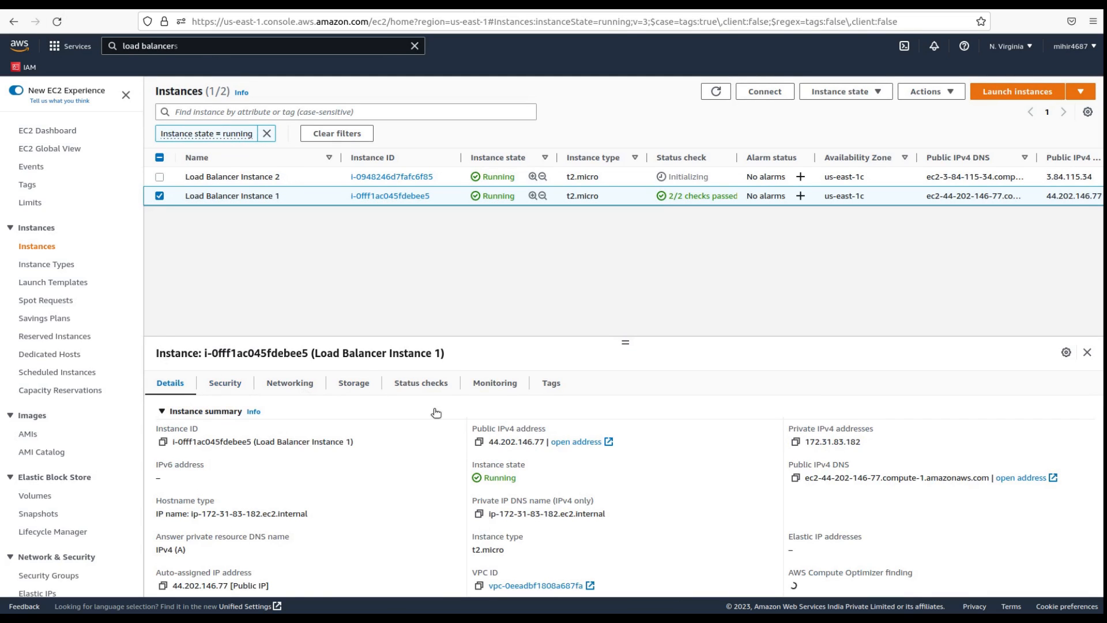
{"action": "left_click", "coordinate": [795, 478]}
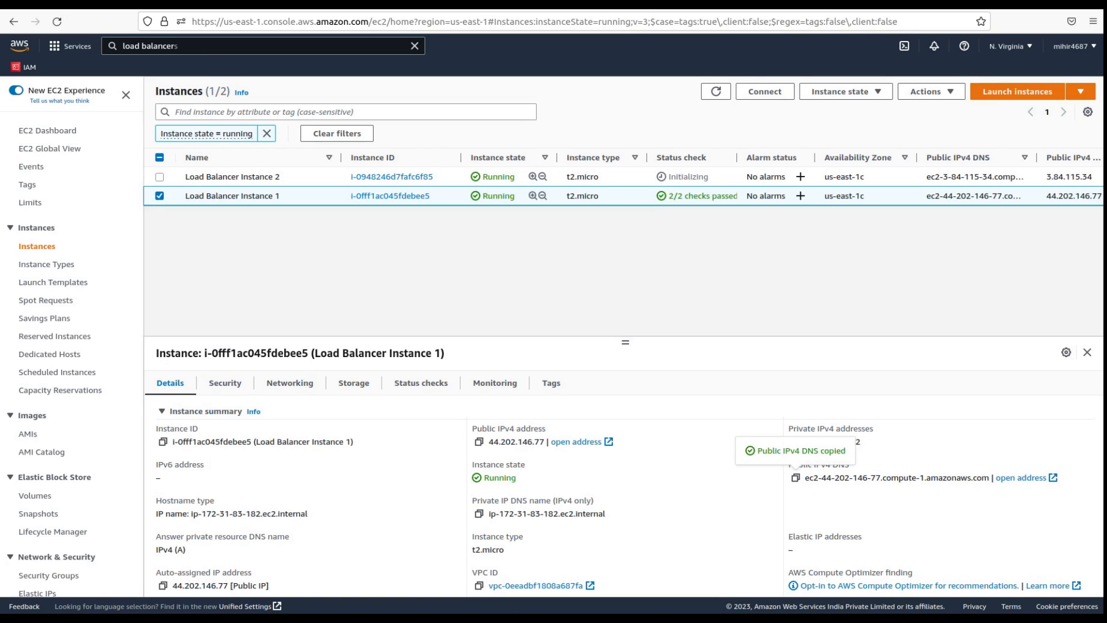
{"action": "key", "text": "ctrl+t"}
{"action": "key", "text": "ctrl+v"}
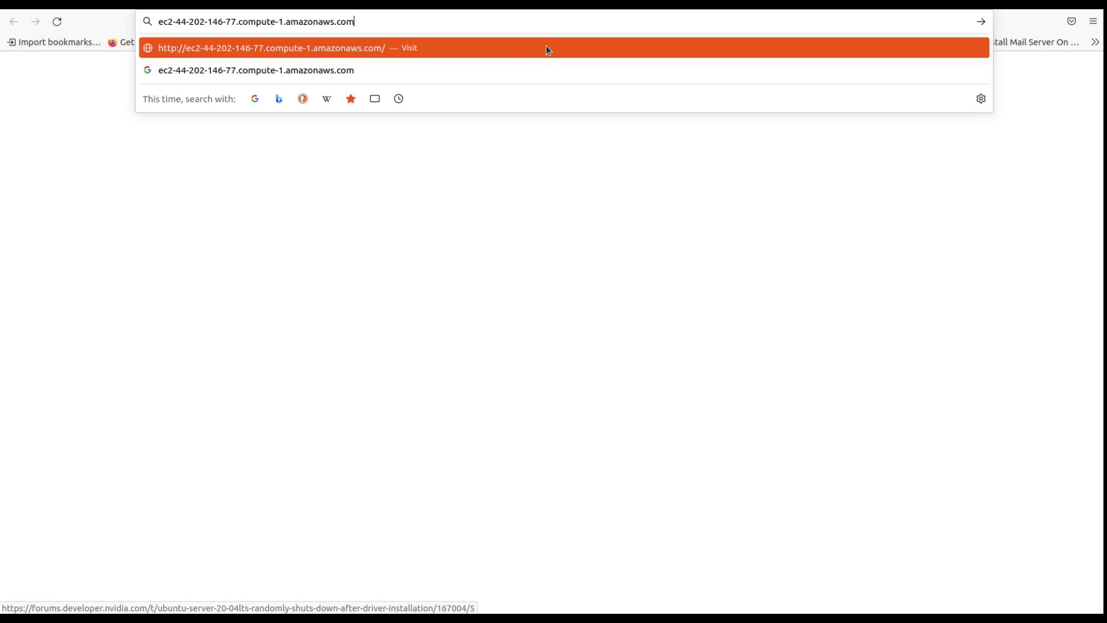
{"action": "left_click", "coordinate": [548, 50]}
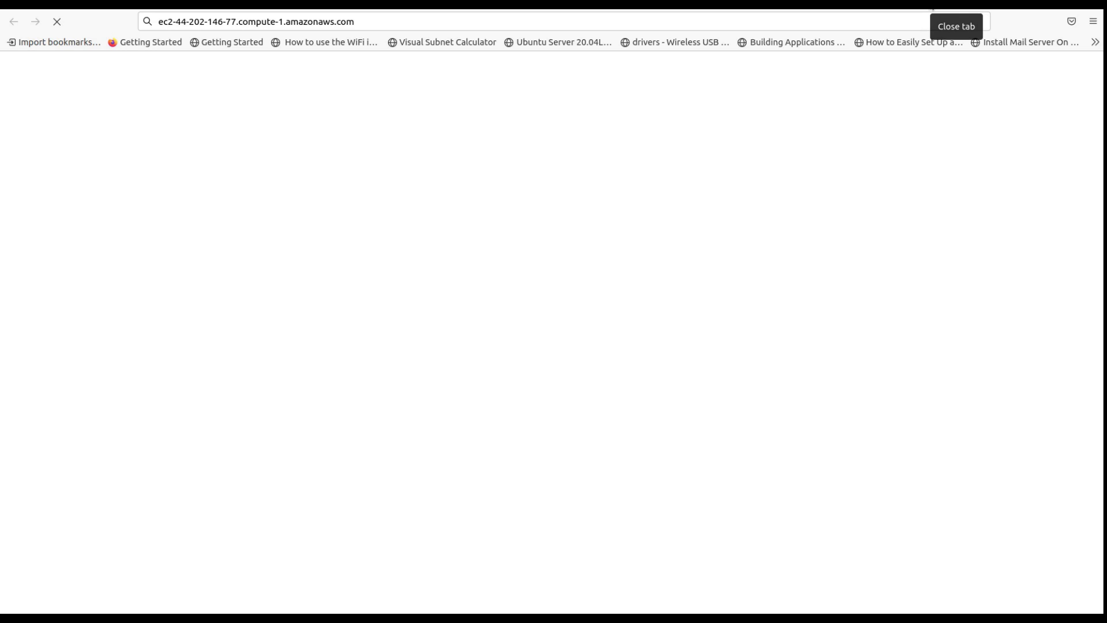
{"action": "left_click", "coordinate": [932, 8]}
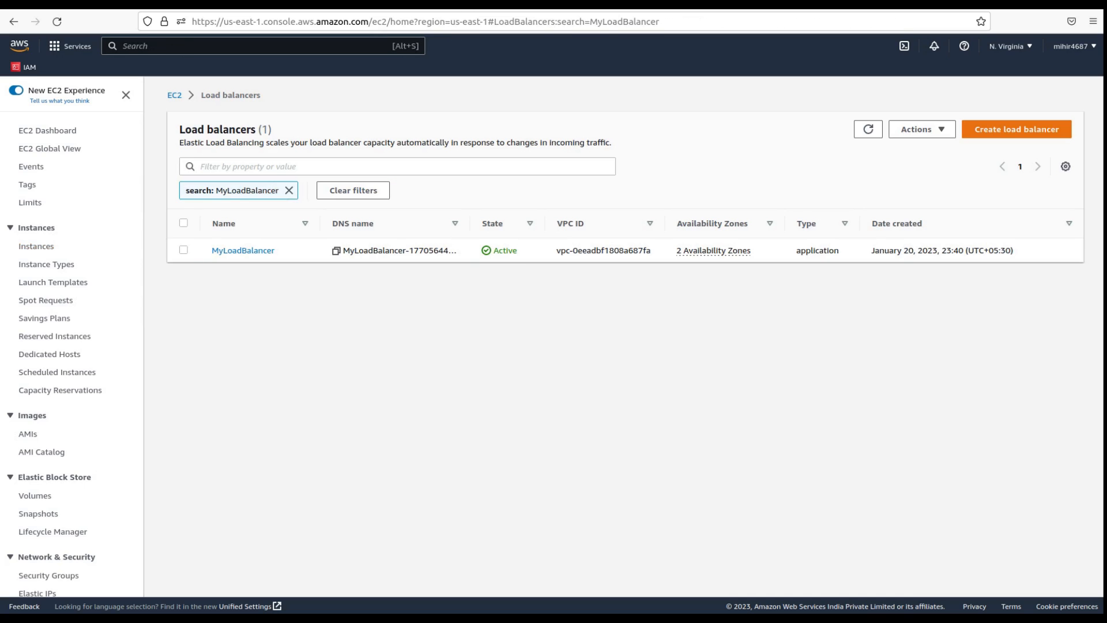
- Open MyLoadBalancer's default security group in a new browser tab and examine its HTTP inbound rule's port and source
{"action": "left_click", "coordinate": [241, 250]}
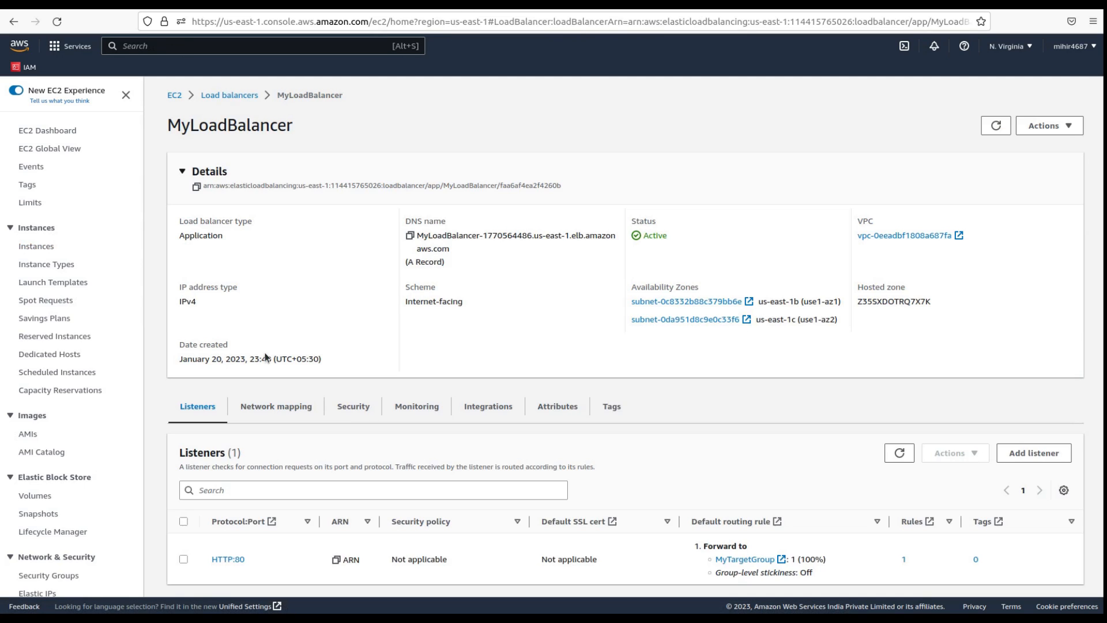
{"action": "left_click", "coordinate": [354, 407]}
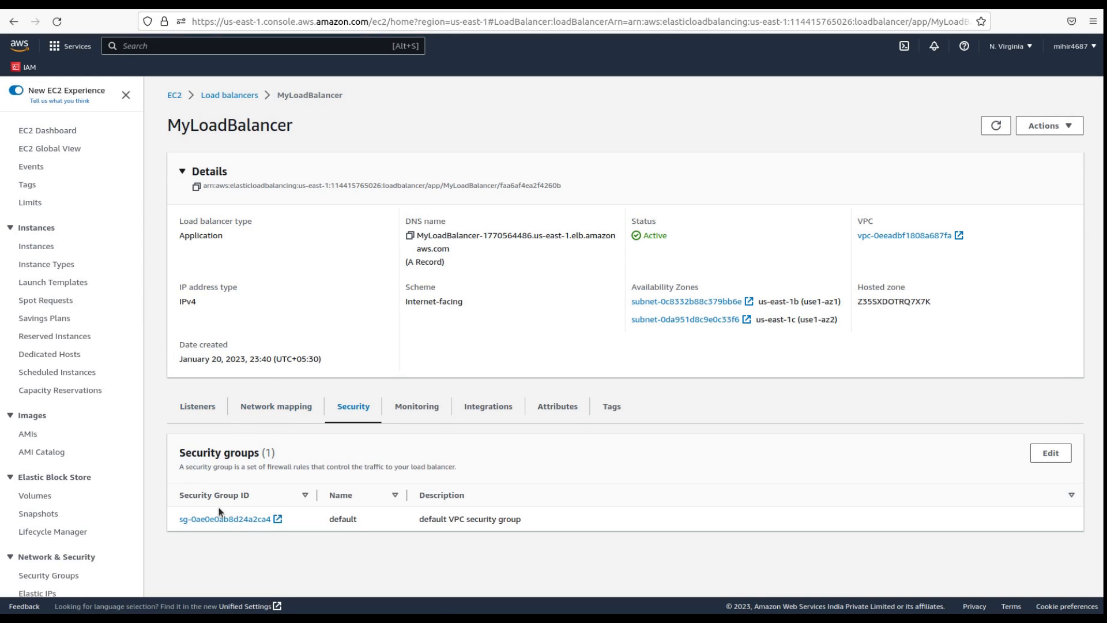
{"action": "right_click", "coordinate": [216, 522]}
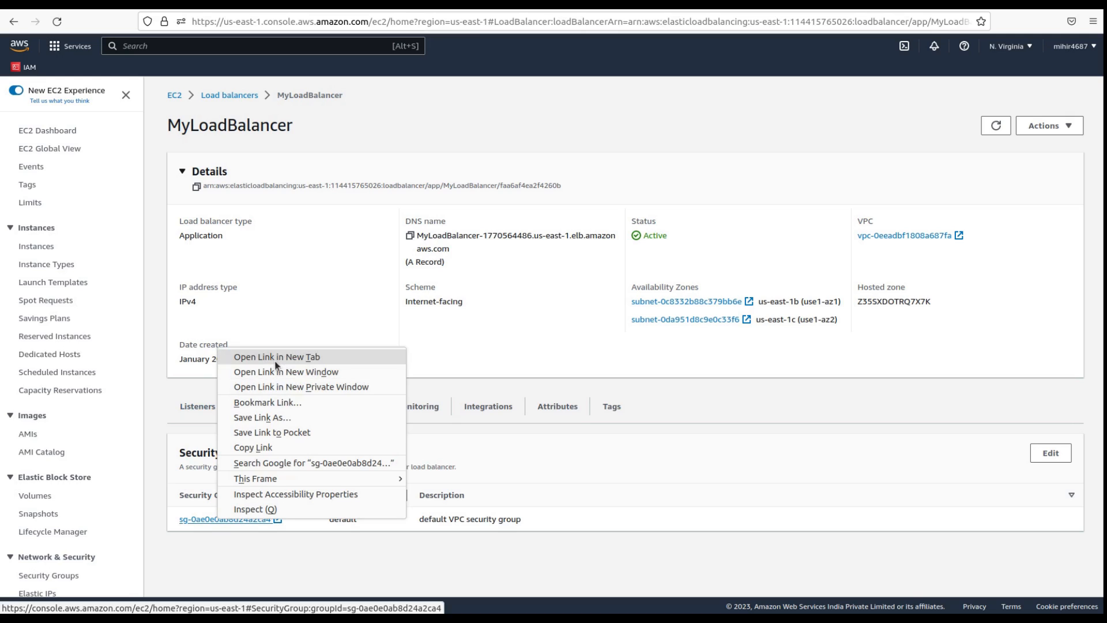
{"action": "left_click", "coordinate": [275, 359]}
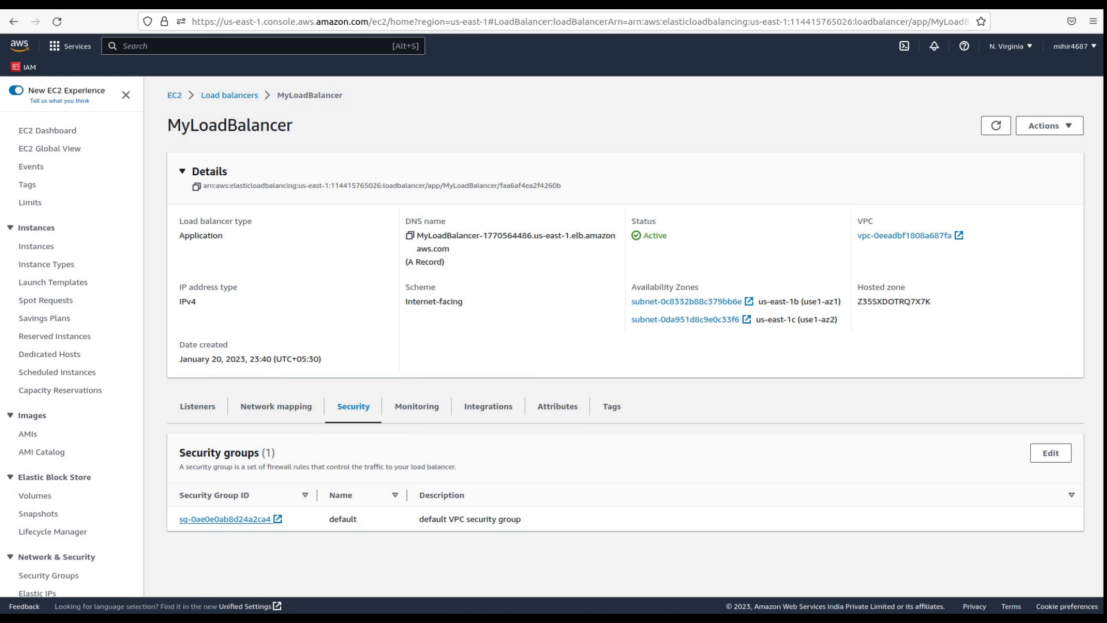
{"action": "key", "text": "ctrl+Tab"}
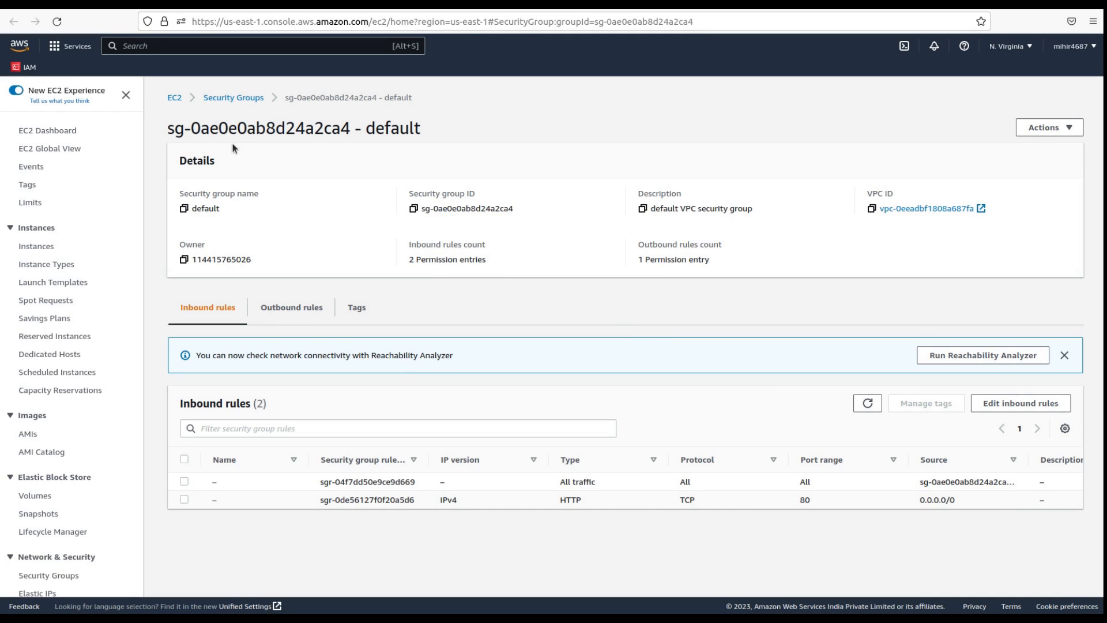
{"action": "left_click", "coordinate": [482, 3]}
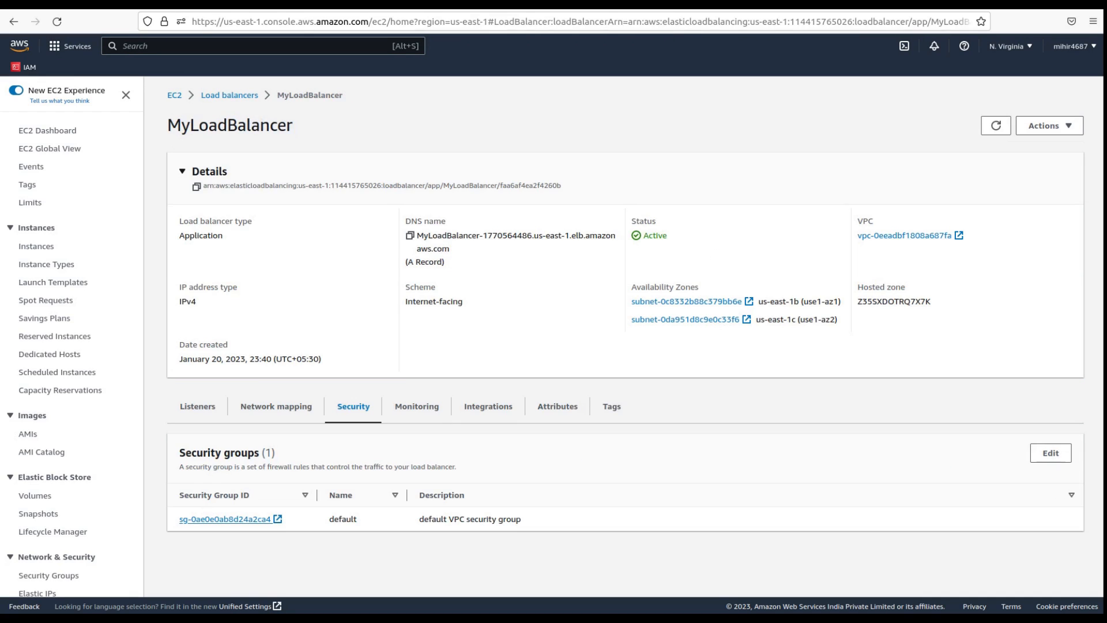
{"action": "left_click", "coordinate": [604, 5]}
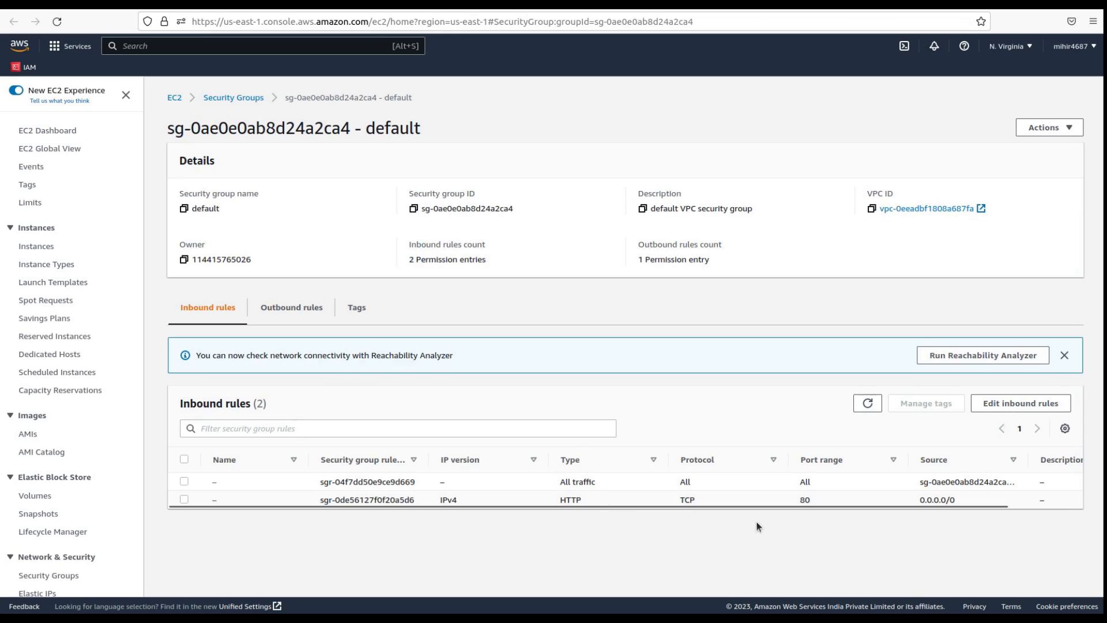
{"action": "left_click_drag", "start_coordinate": [828, 499], "coordinate": [967, 504]}
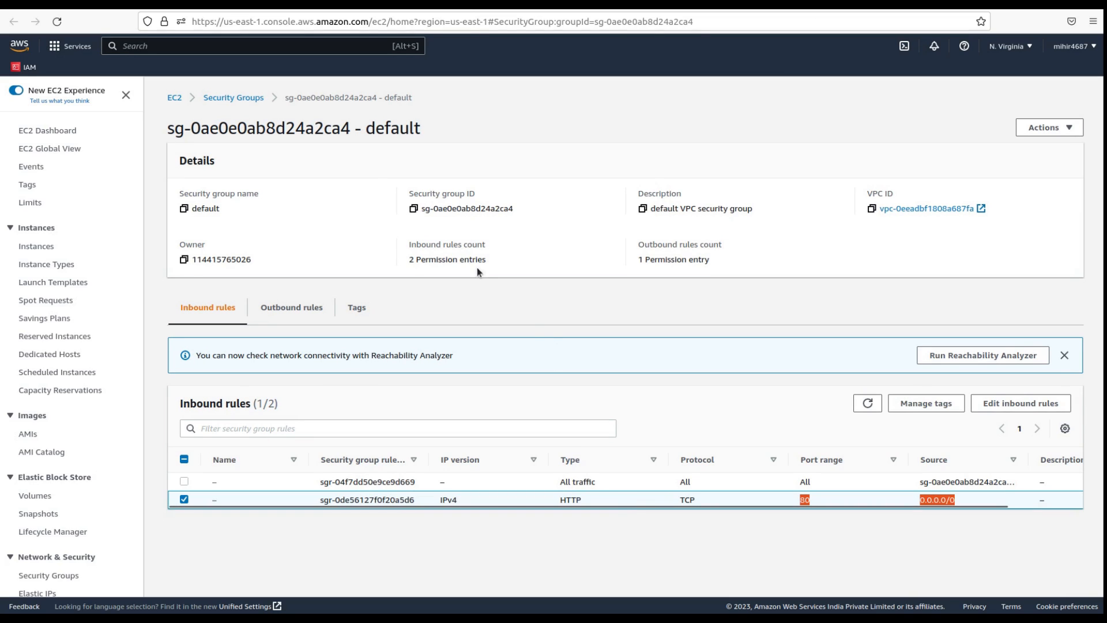
- Copy MyLoadBalancer's DNS name and visit it in a new browser tab to test access through the load balancer
{"action": "left_click", "coordinate": [260, 5]}
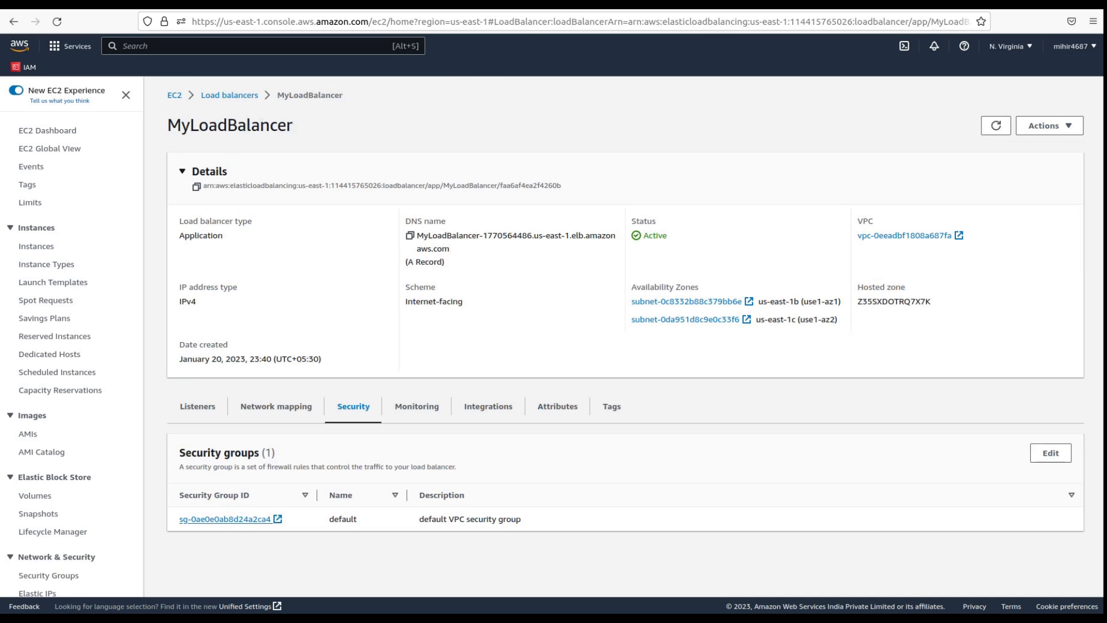
{"action": "left_click_drag", "start_coordinate": [404, 222], "coordinate": [429, 226]}
{"action": "left_click", "coordinate": [414, 224]}
{"action": "left_click", "coordinate": [409, 236]}
{"action": "left_click", "coordinate": [410, 236]}
{"action": "key", "text": "ctrl+t"}
{"action": "key", "text": "ctrl+v"}
{"action": "key", "text": "Return"}
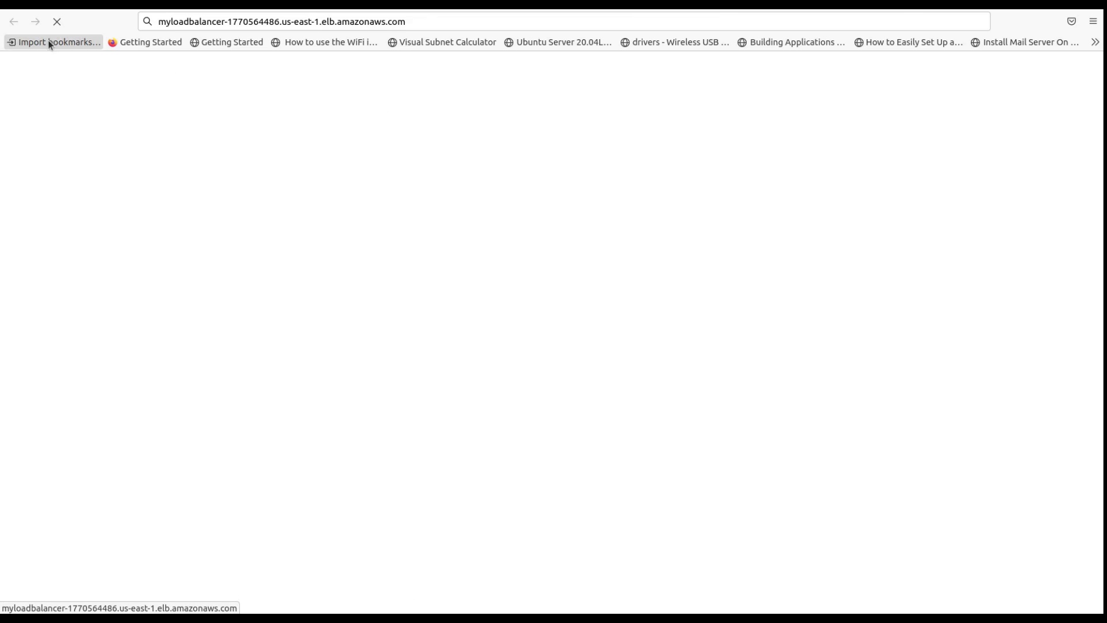
{"action": "left_click_drag", "start_coordinate": [481, 61], "coordinate": [690, 61]}
{"action": "left_click", "coordinate": [643, 61]}
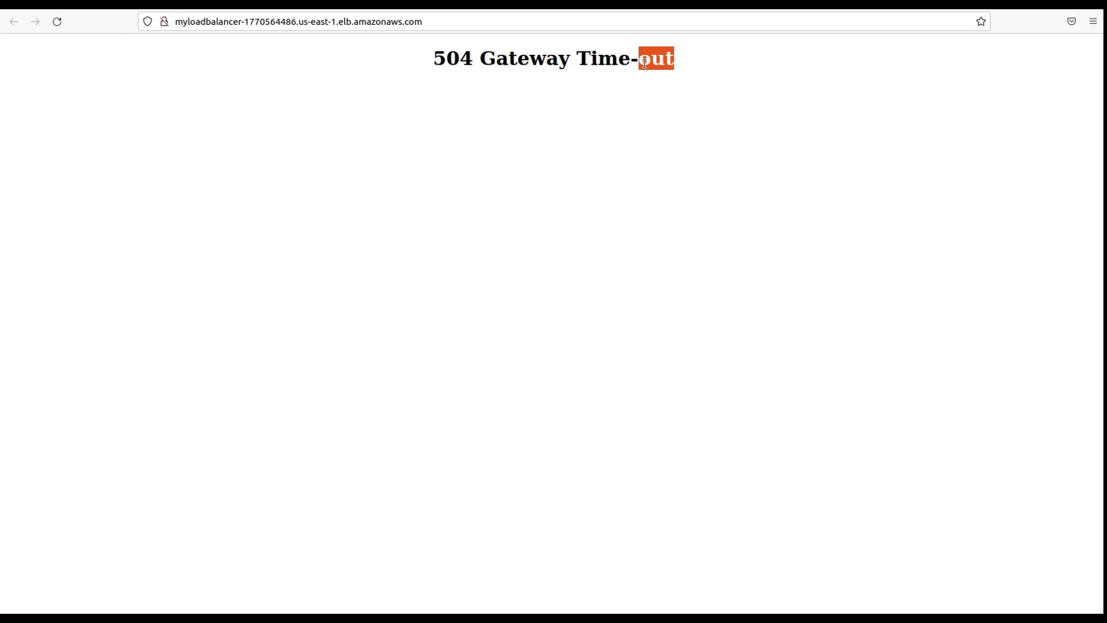
{"action": "double_click", "coordinate": [566, 60]}
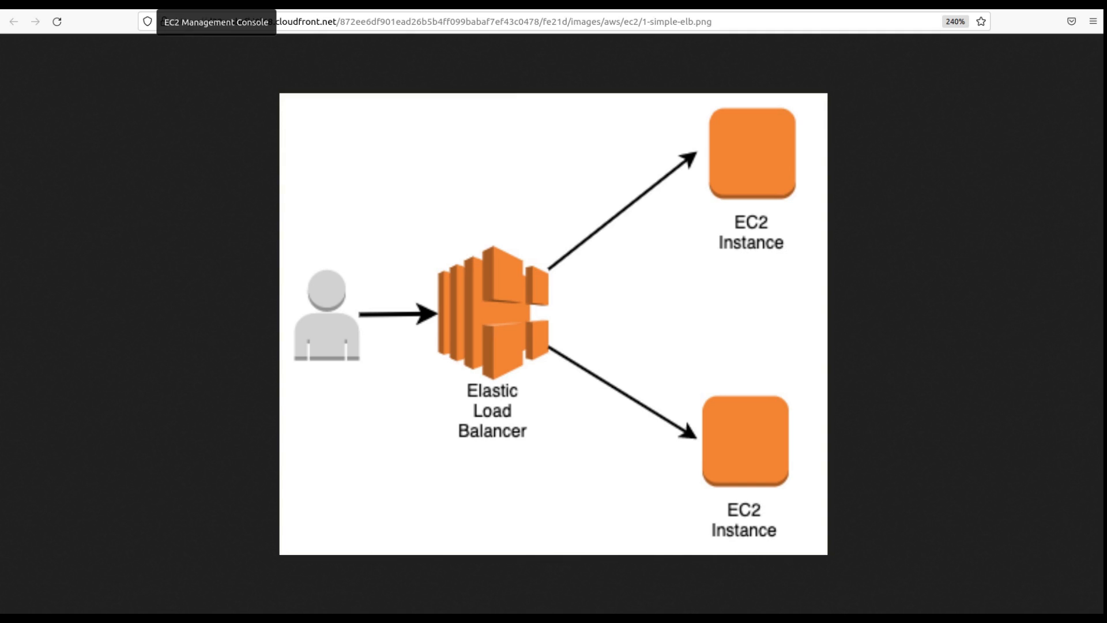
- Edit the inbound rules of the launch-wizard-3 security group and add a rule of type HTTP
{"action": "left_click", "coordinate": [165, 5]}
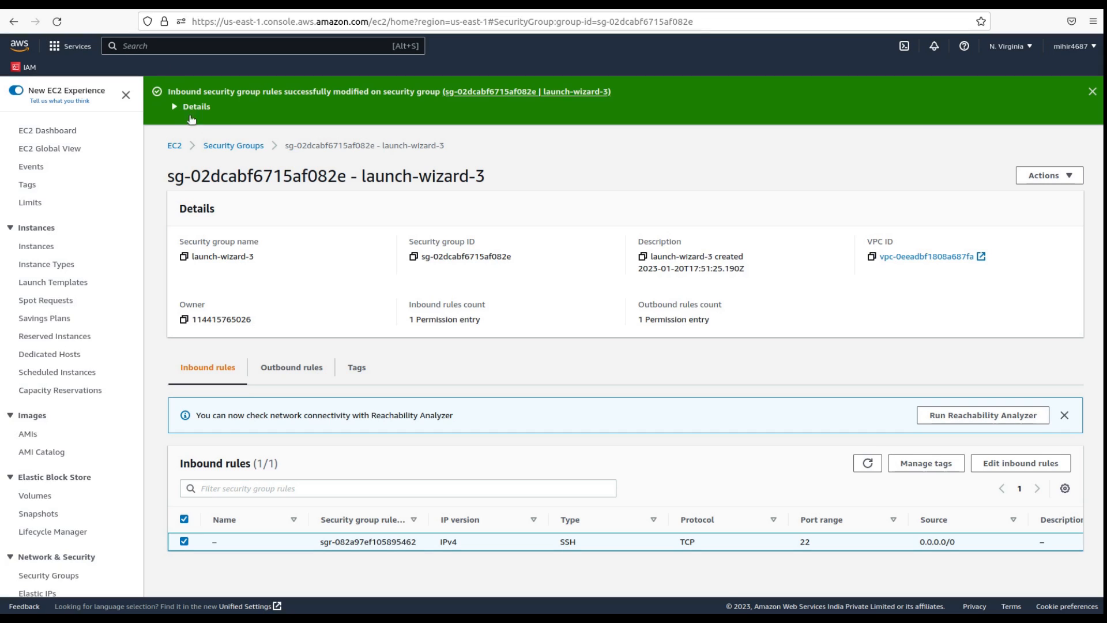
{"action": "left_click", "coordinate": [281, 4]}
{"action": "left_click", "coordinate": [164, 5]}
{"action": "left_click", "coordinate": [993, 466]}
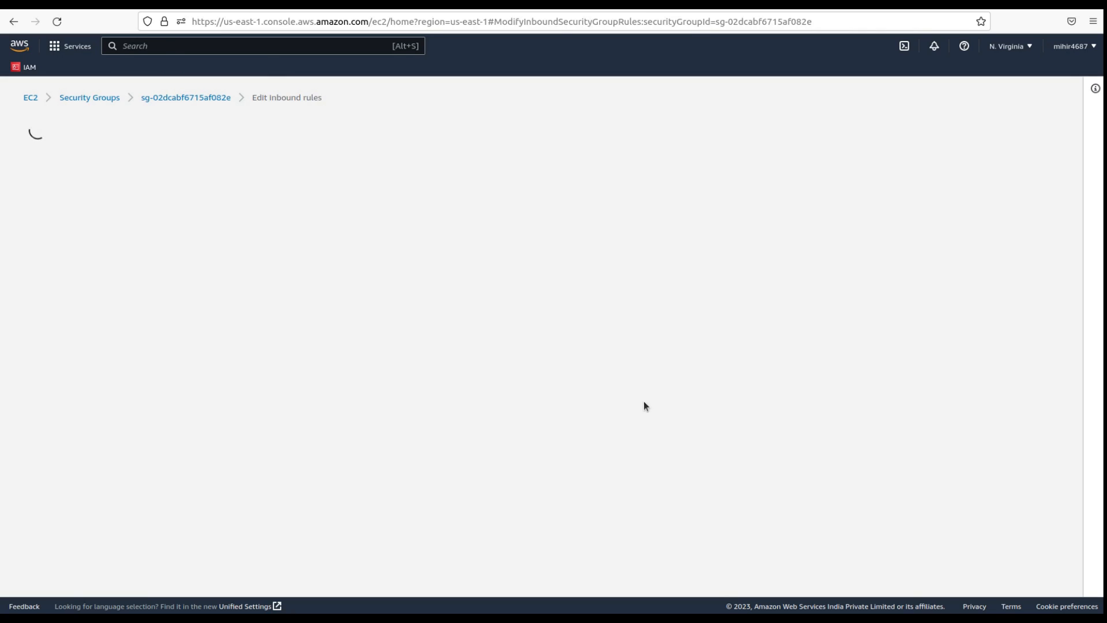
{"action": "left_click", "coordinate": [77, 304]}
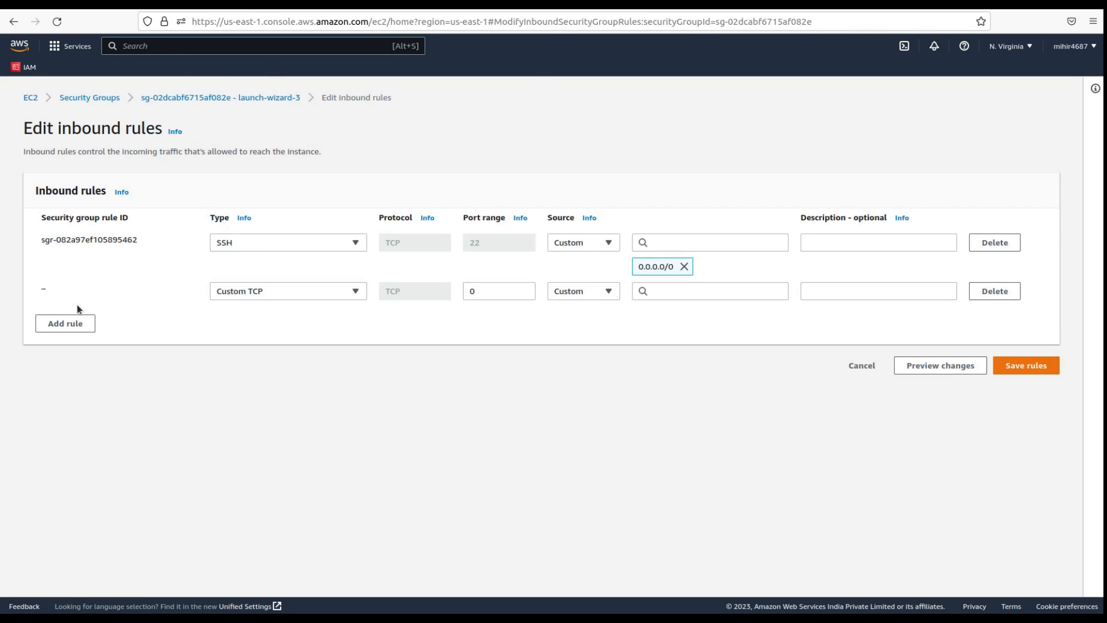
{"action": "left_click", "coordinate": [258, 289]}
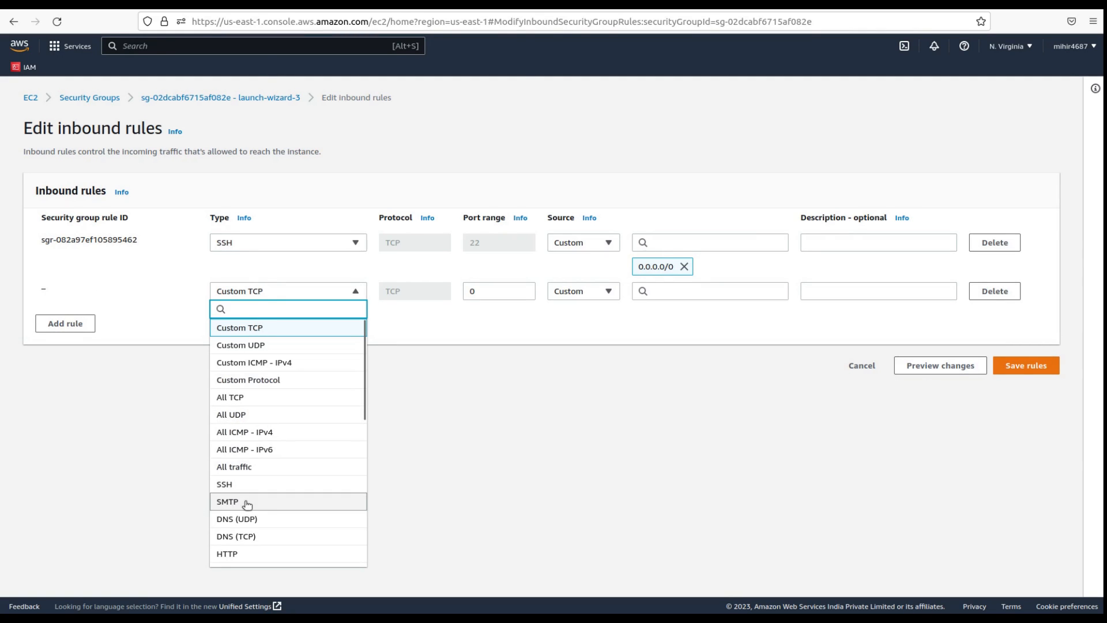
{"action": "left_click", "coordinate": [240, 555]}
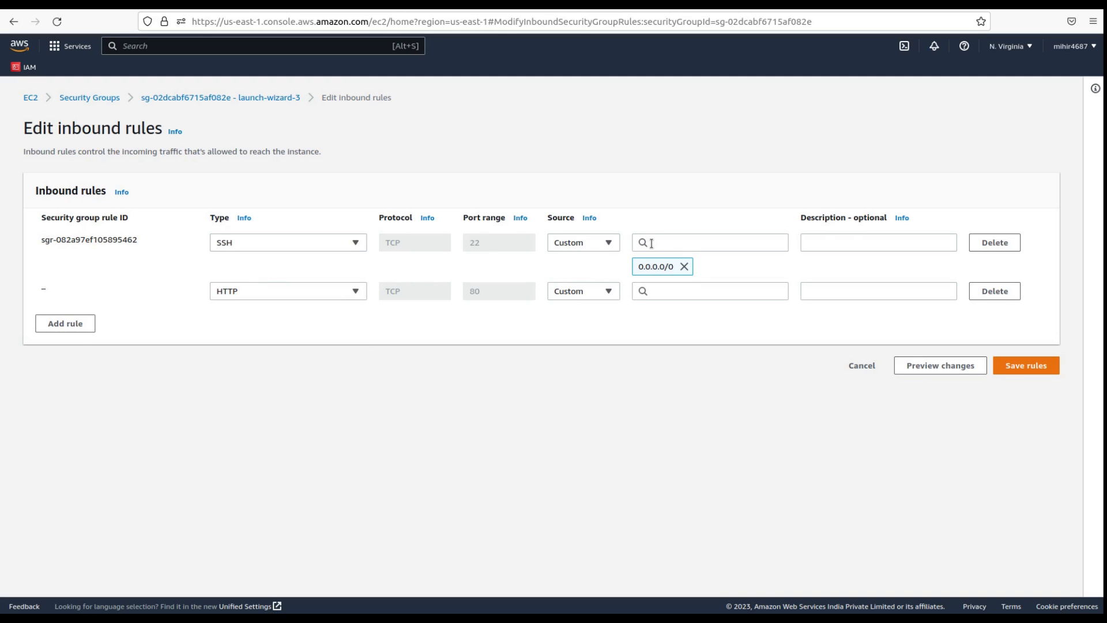
- Set the new HTTP rule's source to the load balancer's default security group, sg-0ae0e0ab8d24a2ca4, and save the rules
{"action": "left_click", "coordinate": [429, 3]}
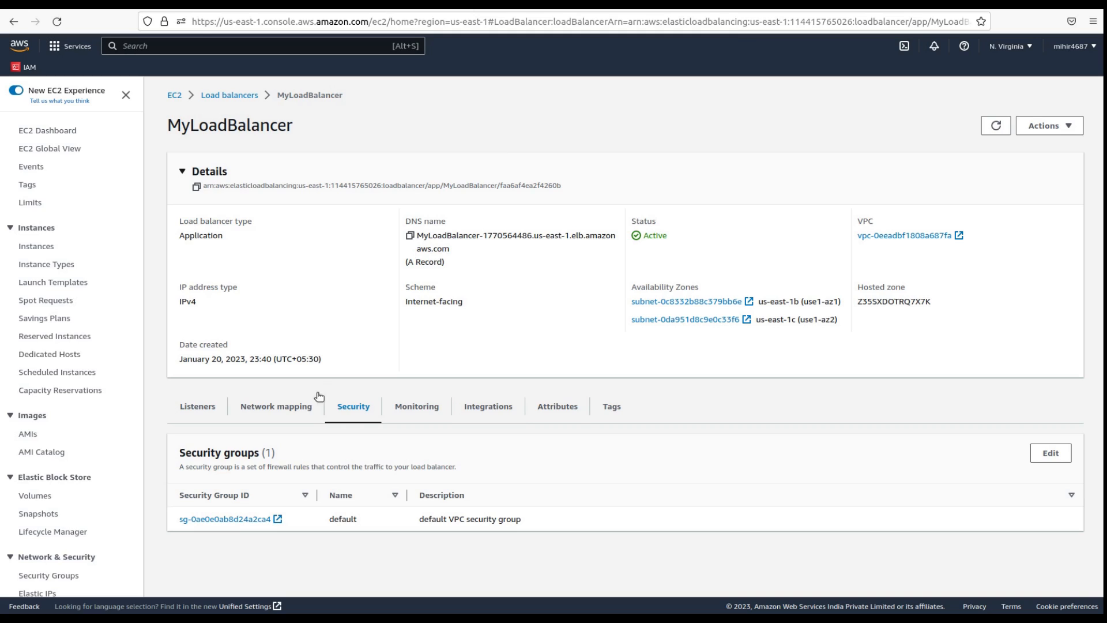
{"action": "left_click_drag", "start_coordinate": [178, 519], "coordinate": [271, 523]}
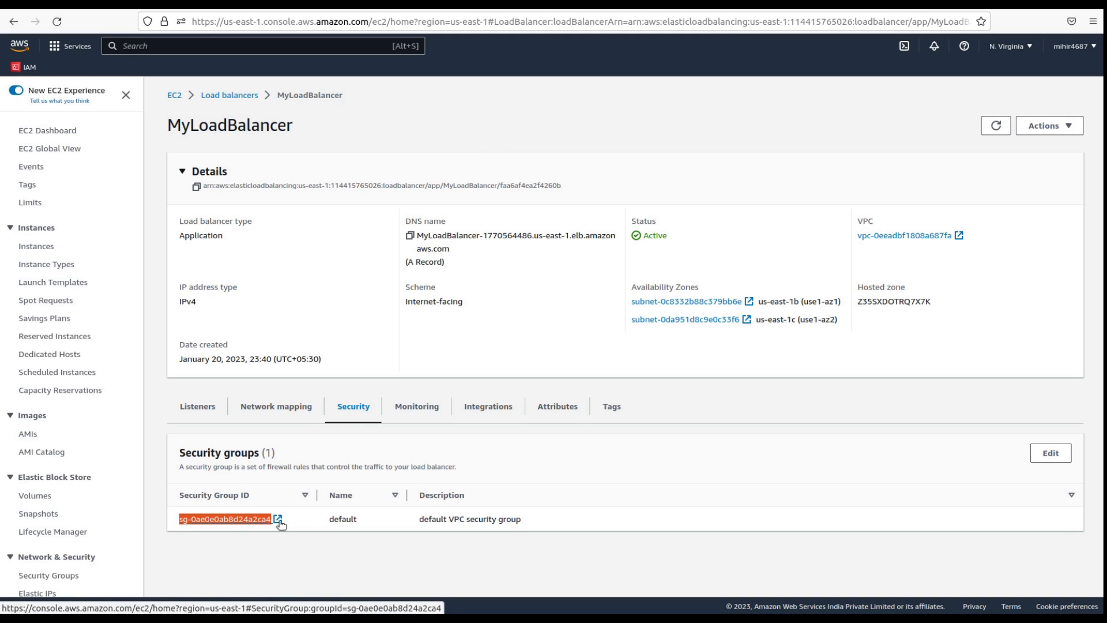
{"action": "left_click", "coordinate": [199, 6]}
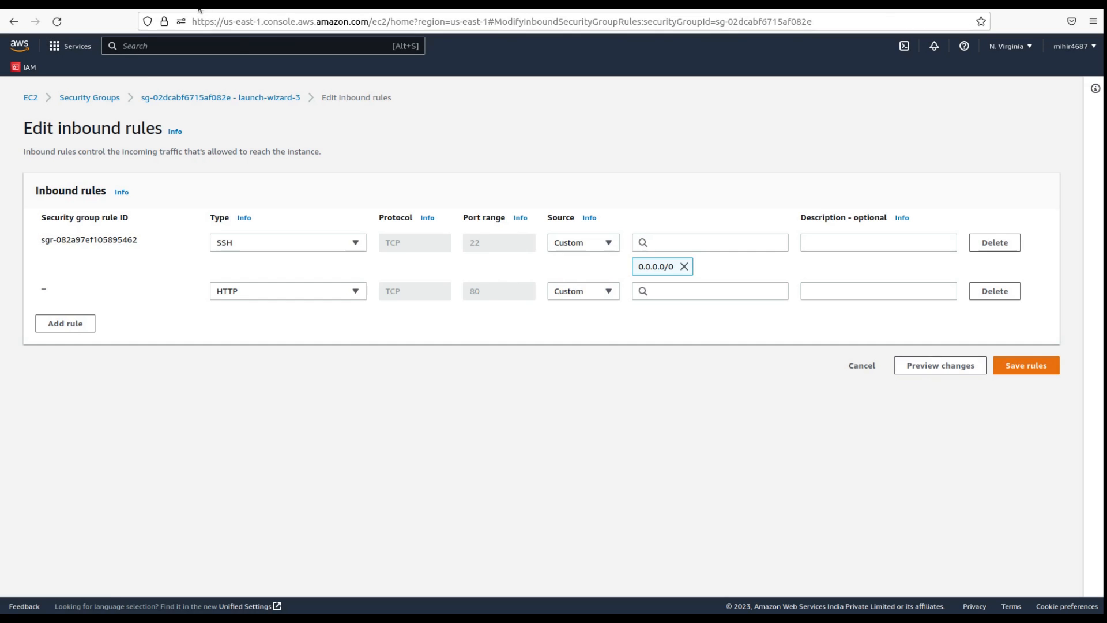
{"action": "left_click", "coordinate": [614, 291]}
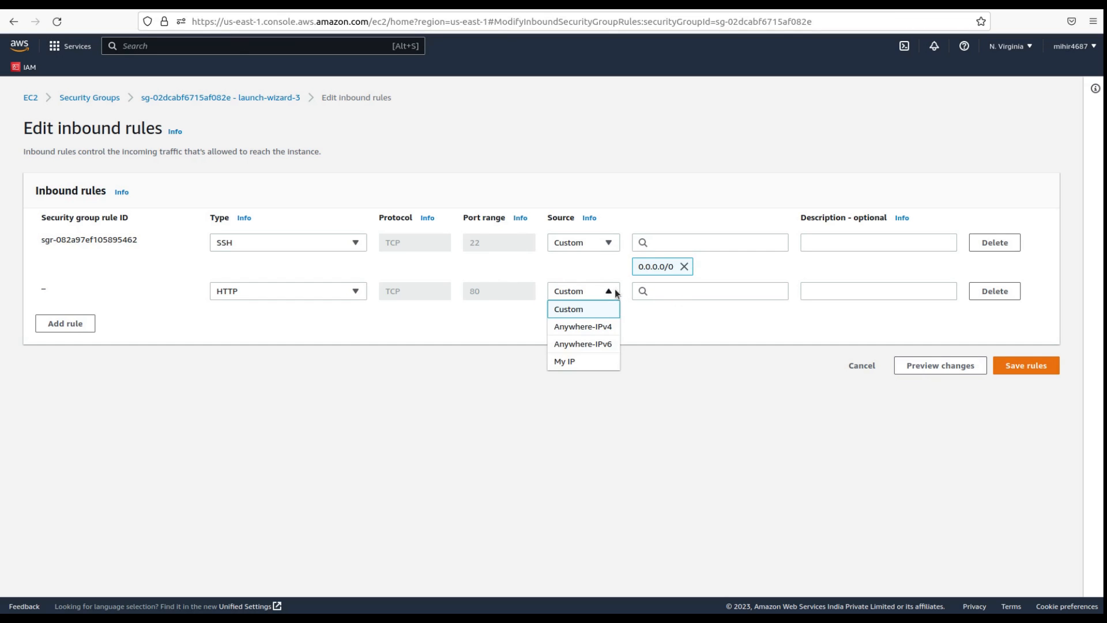
{"action": "left_click", "coordinate": [678, 298]}
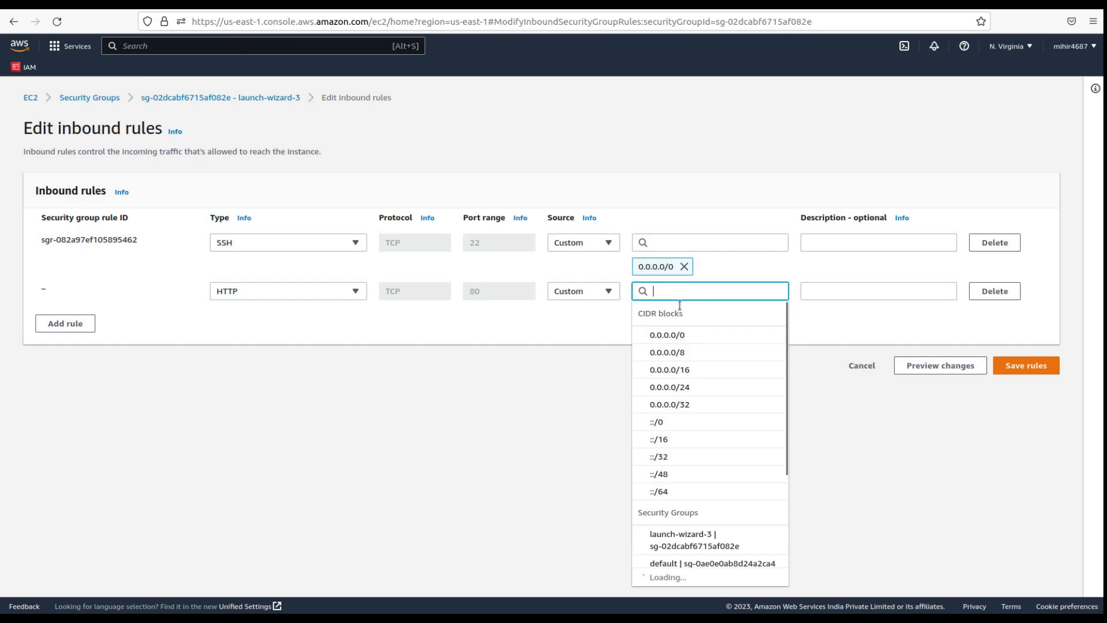
{"action": "scroll", "coordinate": [692, 398], "scroll_direction": "down", "scroll_amount": 3}
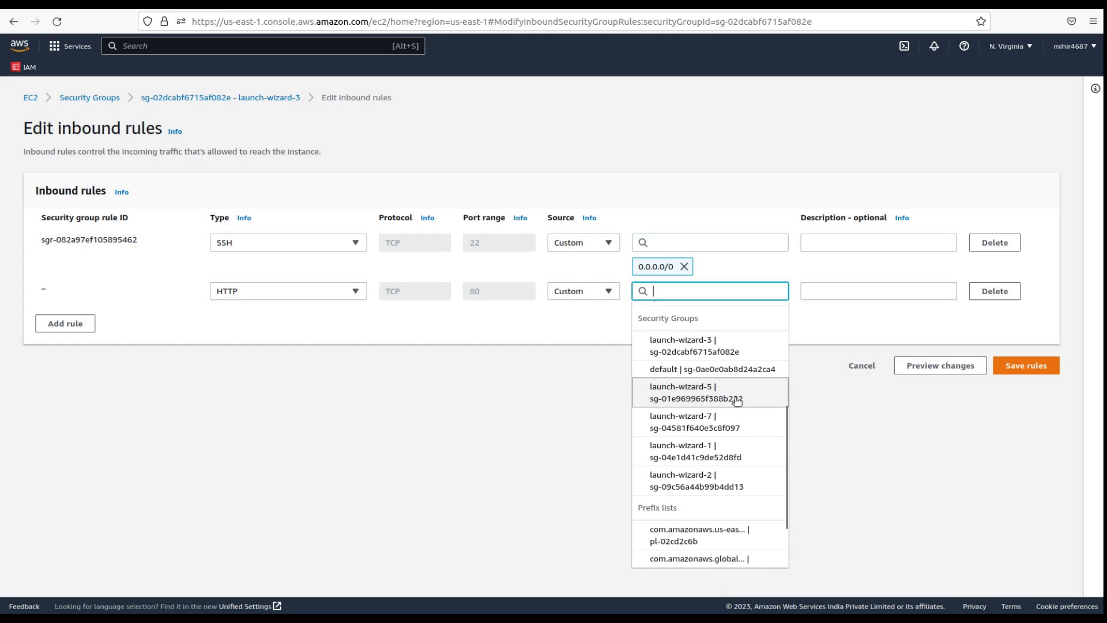
{"action": "left_click", "coordinate": [736, 374]}
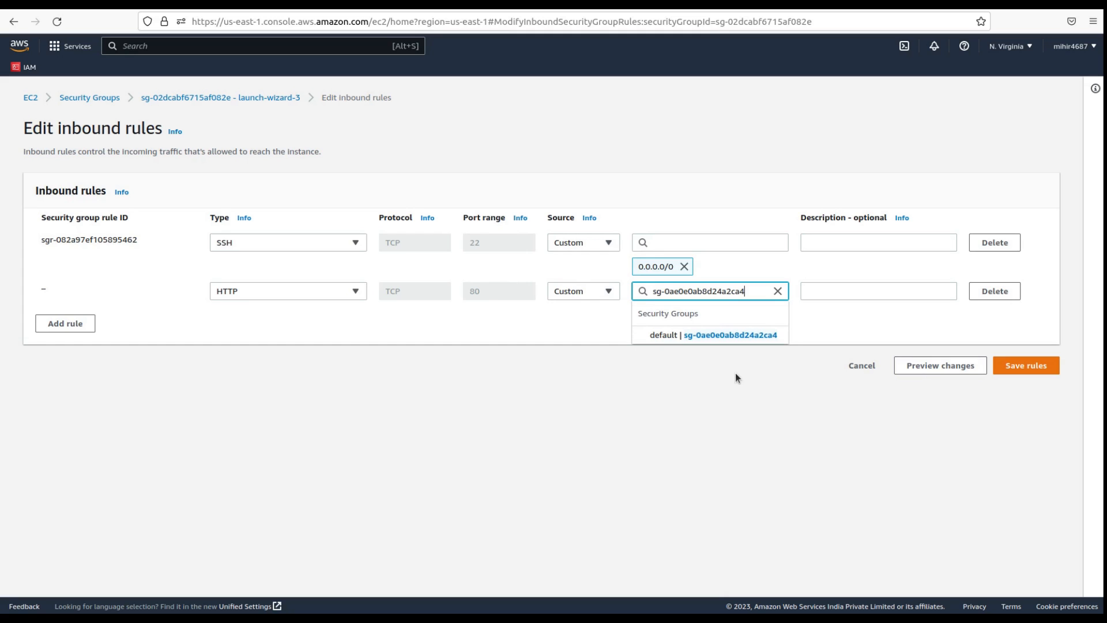
{"action": "left_click", "coordinate": [704, 338]}
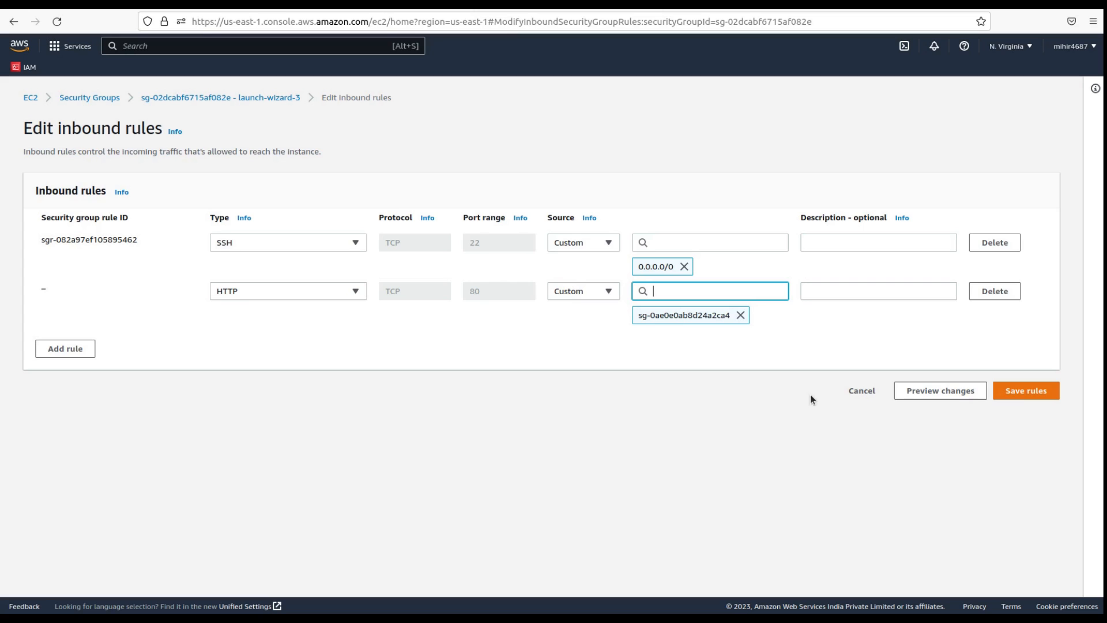
{"action": "left_click", "coordinate": [1024, 392]}
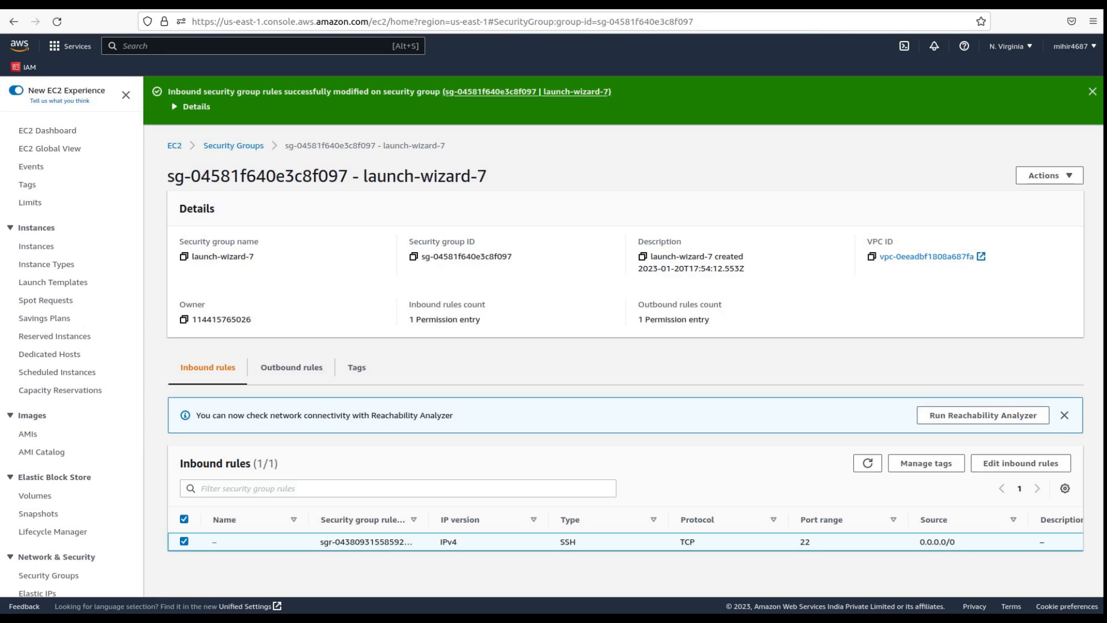
- Add an HTTP inbound rule with source sg-0ae0e0ab8d24a2ca4 to the launch-wizard-7 security group and save the rules
{"action": "left_click", "coordinate": [1026, 465]}
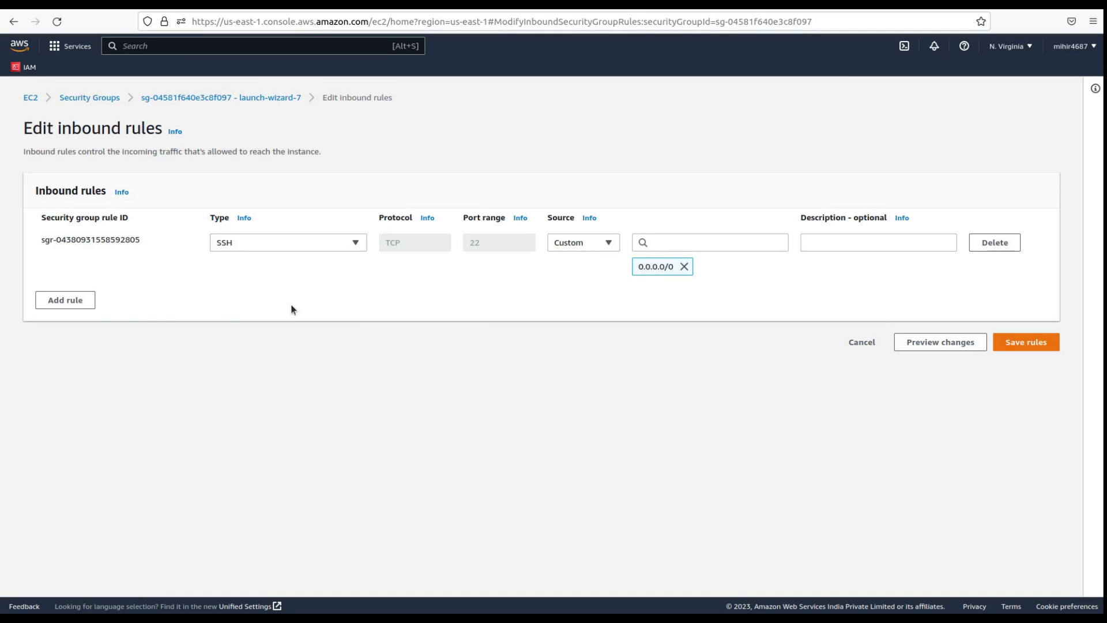
{"action": "left_click", "coordinate": [77, 300]}
{"action": "left_click", "coordinate": [231, 292]}
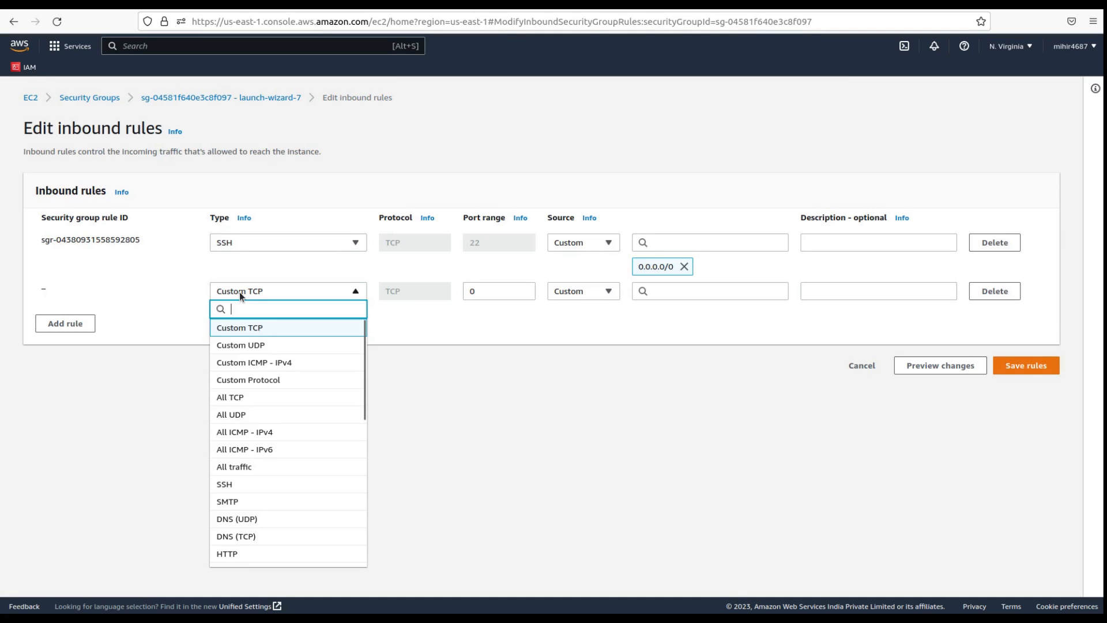
{"action": "left_click", "coordinate": [255, 552]}
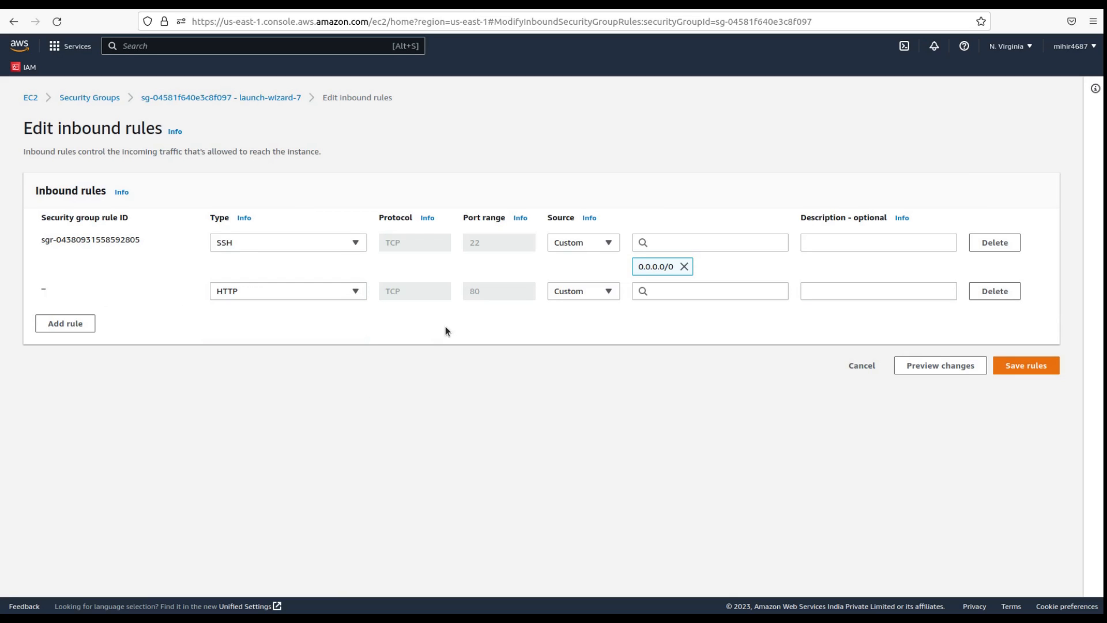
{"action": "left_click", "coordinate": [671, 295]}
{"action": "type", "text": "sg-0ae0e0ab8d24a2ca4"}
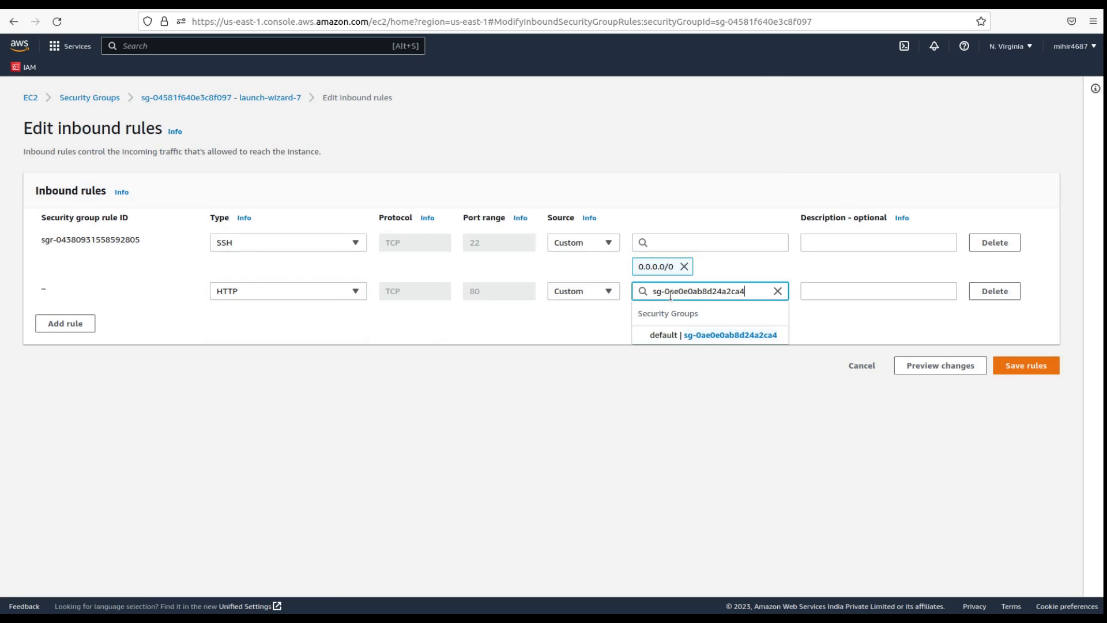
{"action": "left_click", "coordinate": [711, 336]}
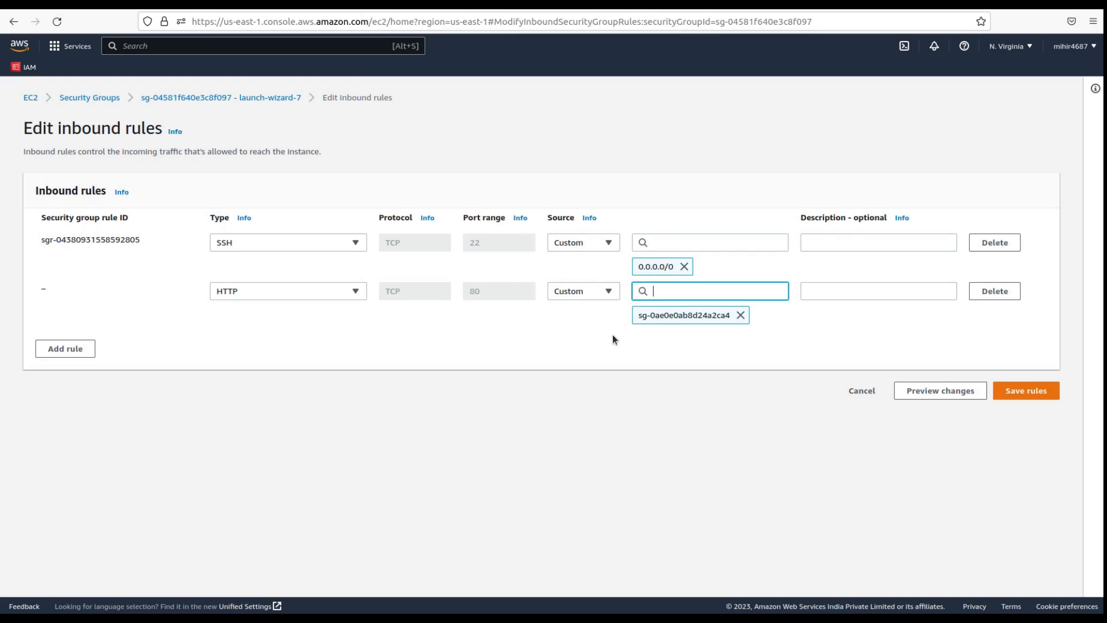
{"action": "left_click", "coordinate": [1038, 390]}
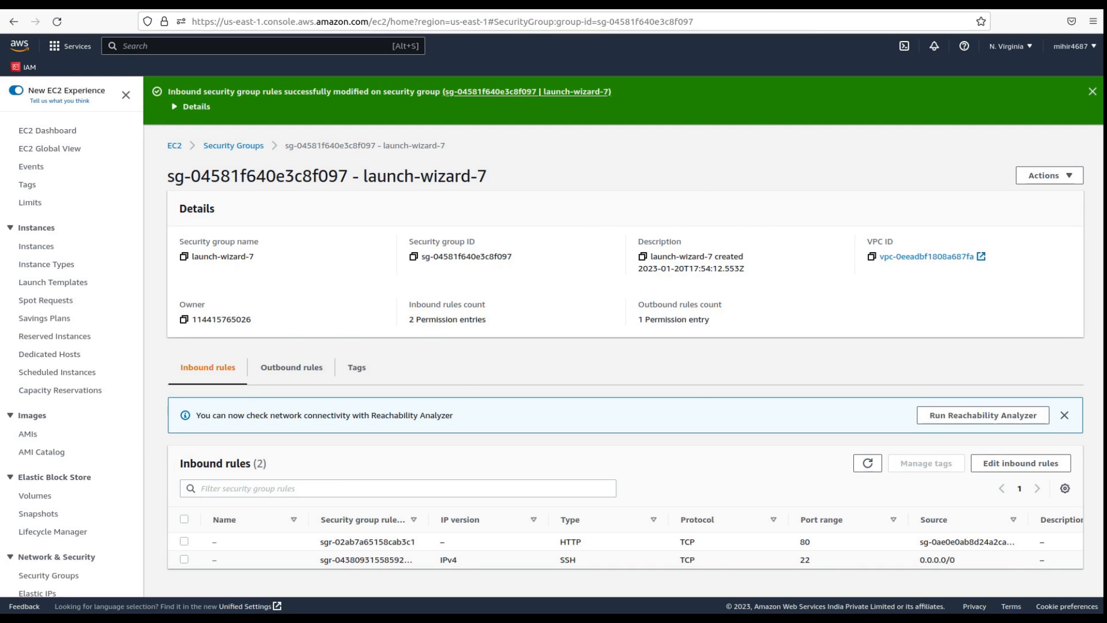
- Reload the load balancer's DNS page repeatedly to check which EC2 instance answers each request
{"action": "left_click", "coordinate": [765, 2]}
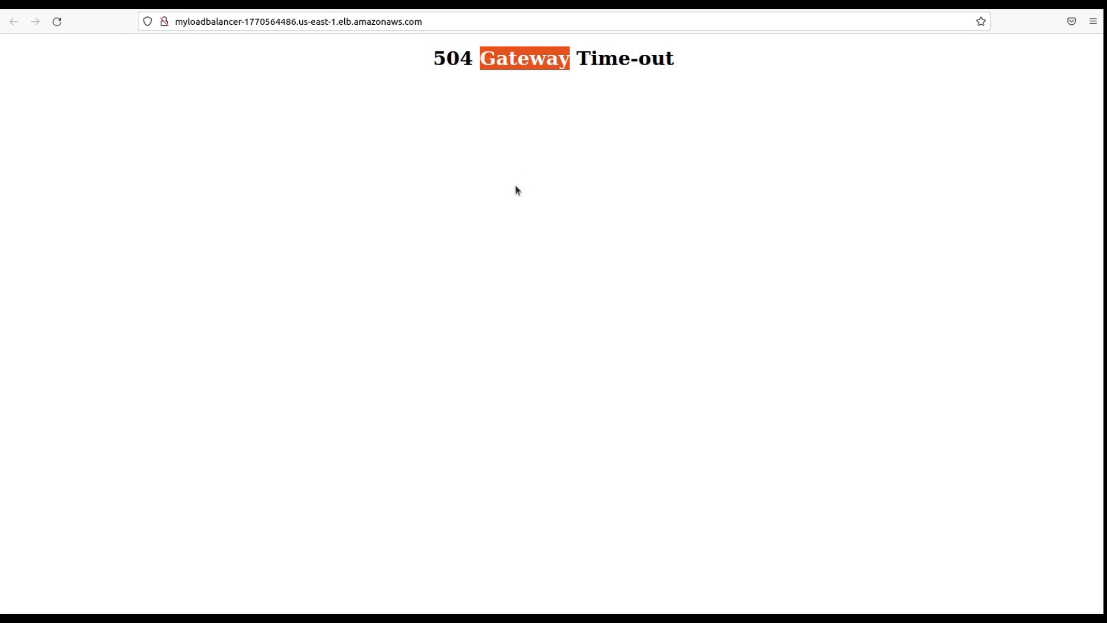
{"action": "key", "text": "F5"}
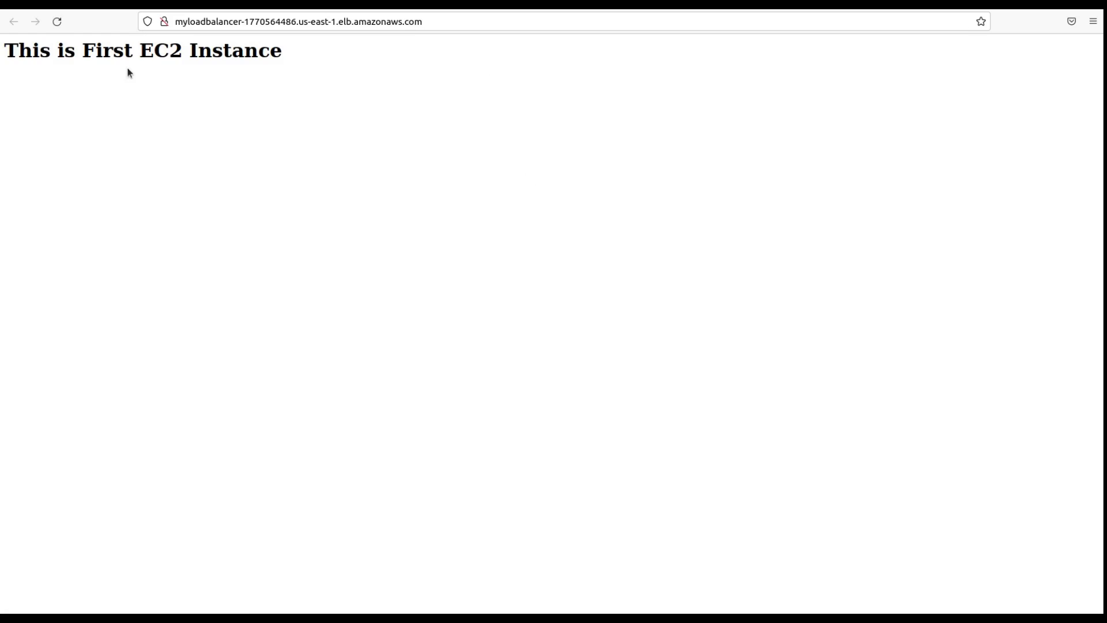
{"action": "left_click_drag", "start_coordinate": [82, 51], "coordinate": [129, 50]}
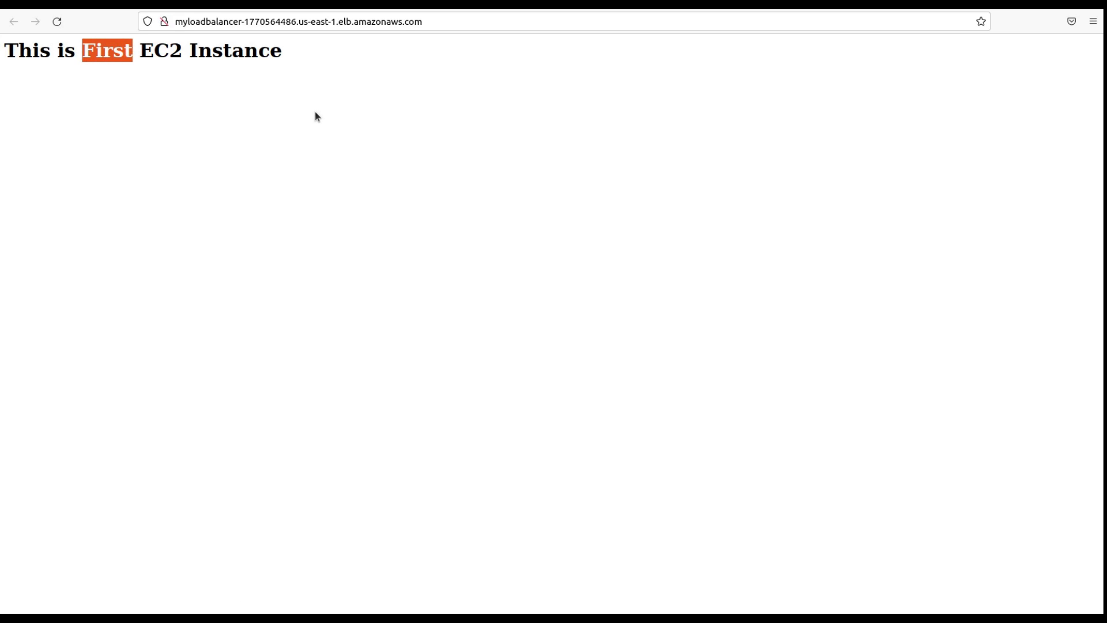
{"action": "key", "text": "F5"}
{"action": "left_click_drag", "start_coordinate": [85, 49], "coordinate": [166, 50]}
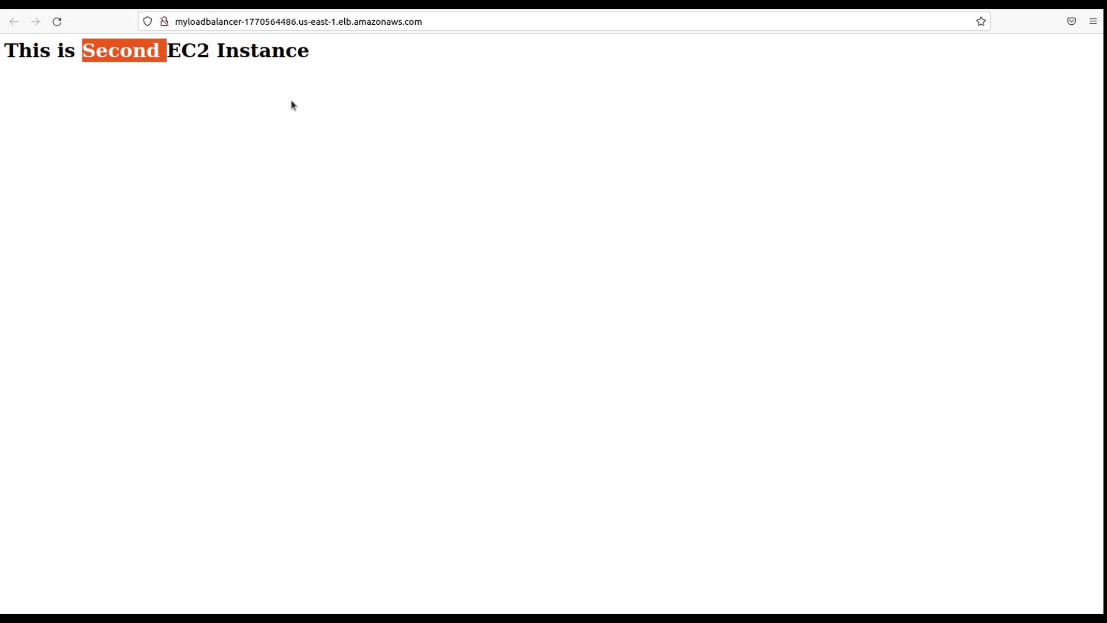
{"action": "key", "text": "F5"}
{"action": "double_click", "coordinate": [111, 53]}
{"action": "key", "text": "F5"}
{"action": "key", "text": "F5"}
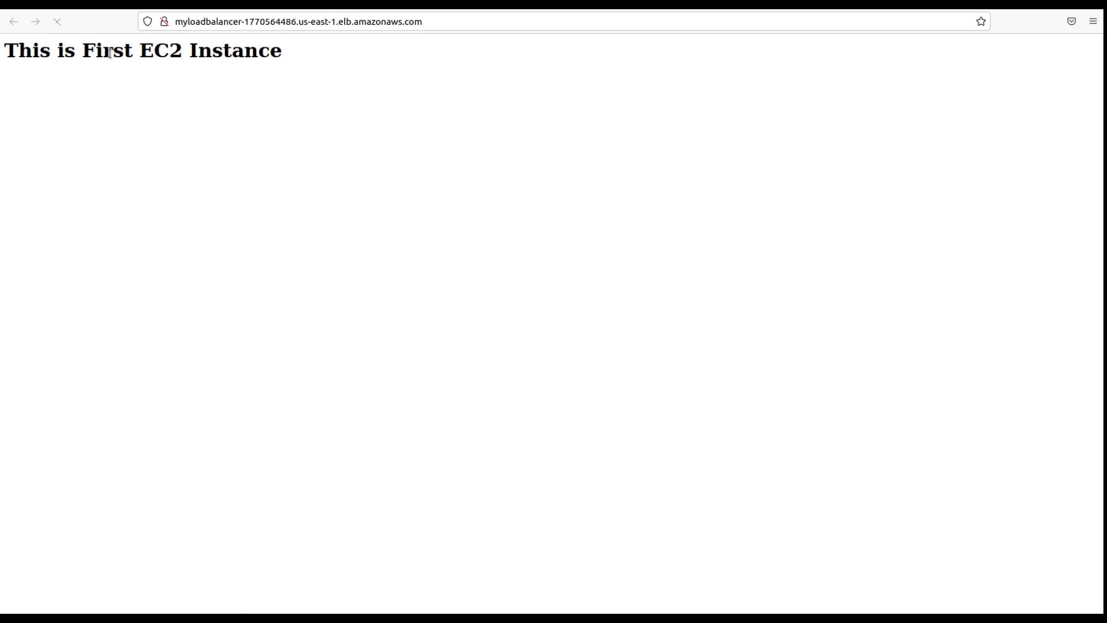
{"action": "key", "text": "F5"}
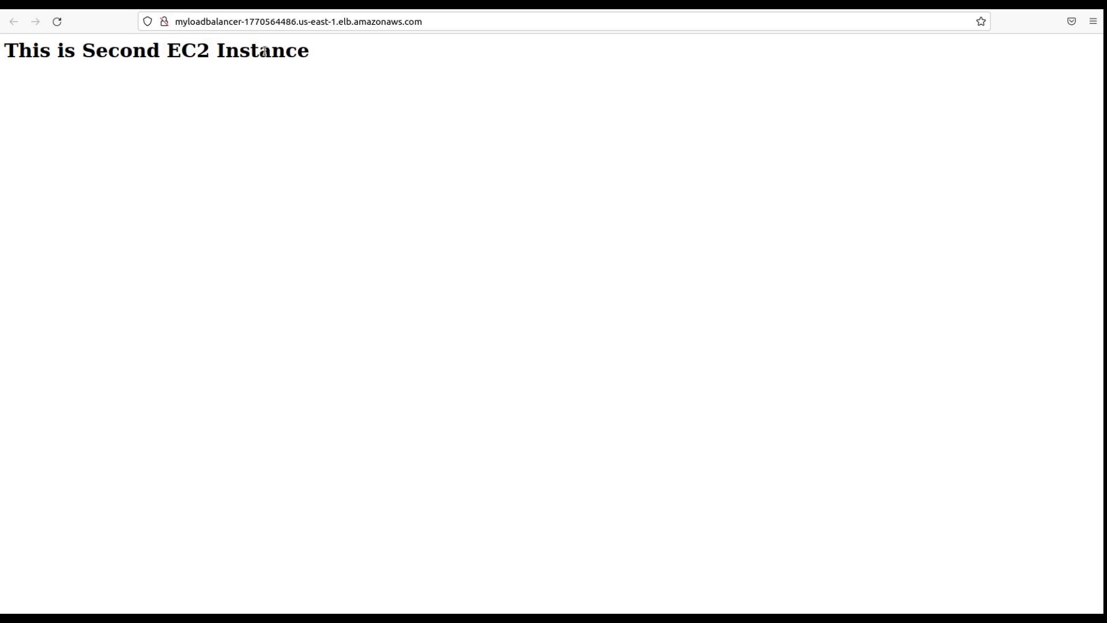
{"action": "left_click_drag", "start_coordinate": [260, 50], "coordinate": [314, 58]}
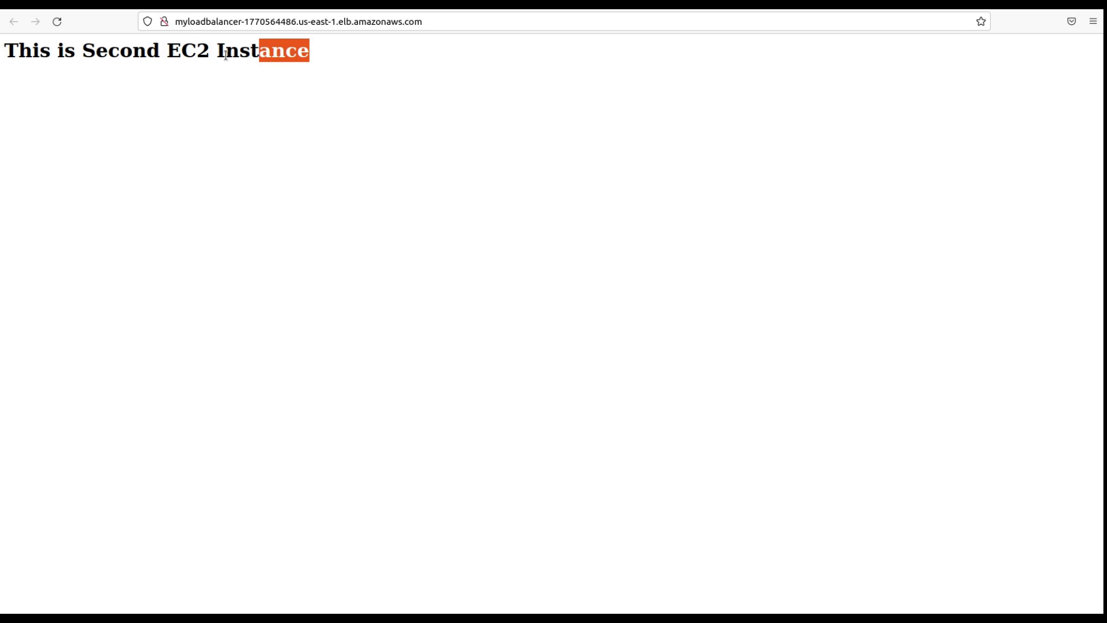
{"action": "left_click_drag", "start_coordinate": [215, 54], "coordinate": [313, 58]}
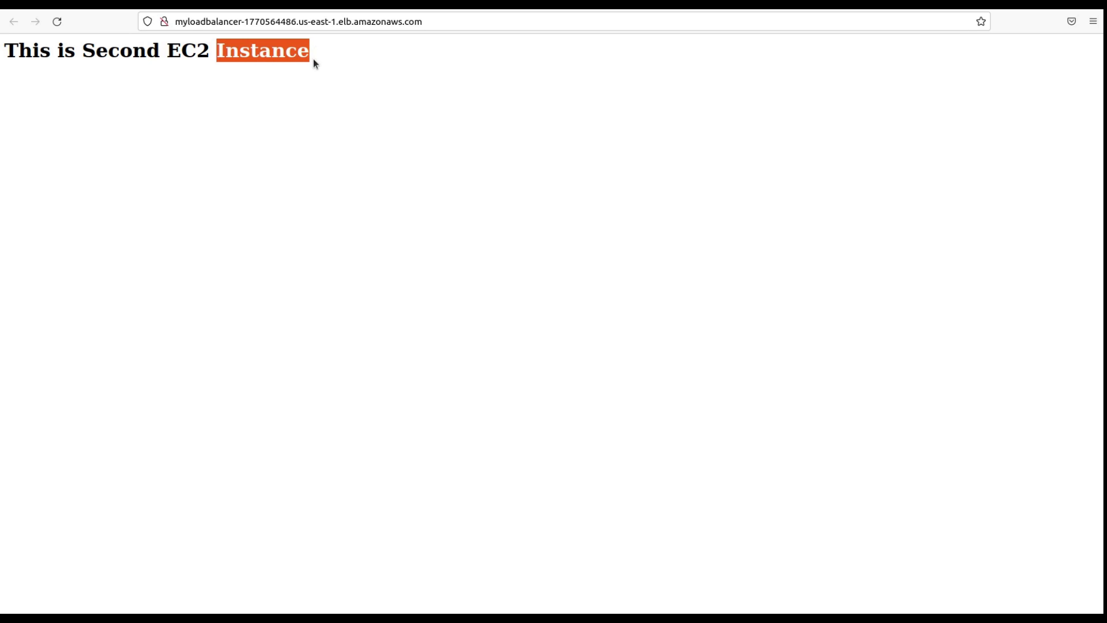